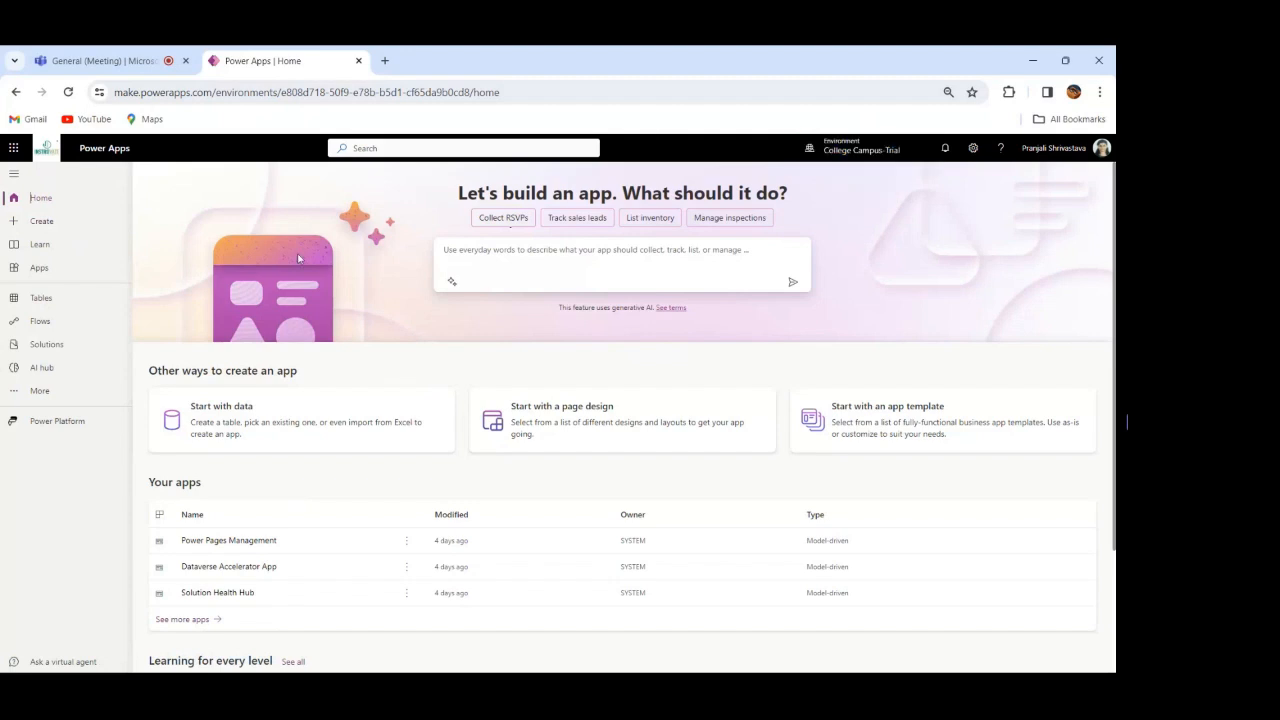
Step: Look through the Create, Learn, Apps, Tables and Flows pages of the maker portal
click(43, 223)
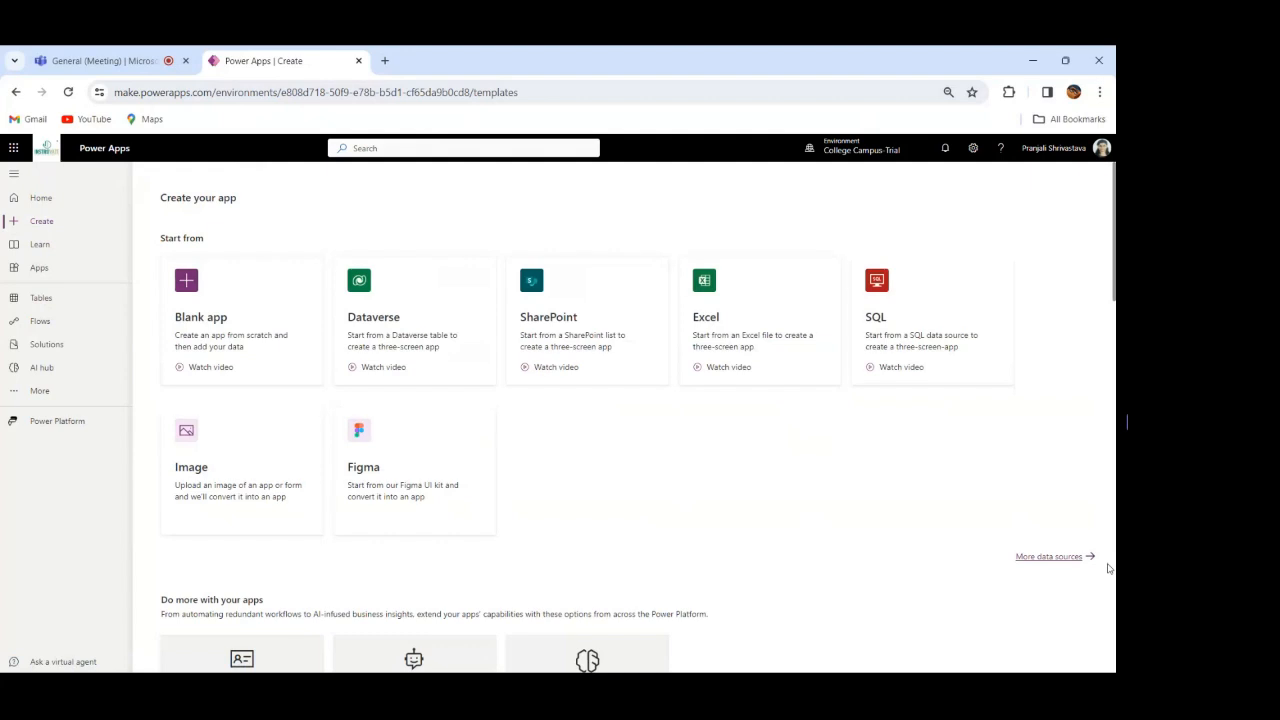
click(31, 246)
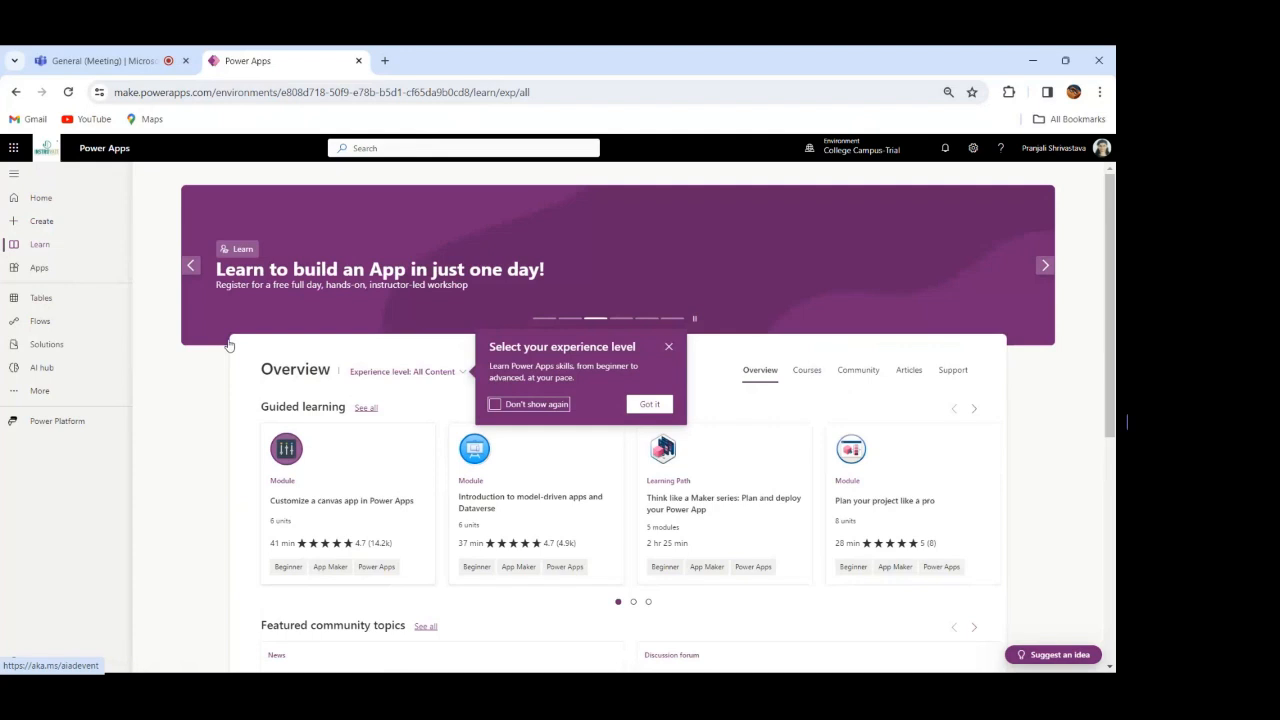
click(38, 270)
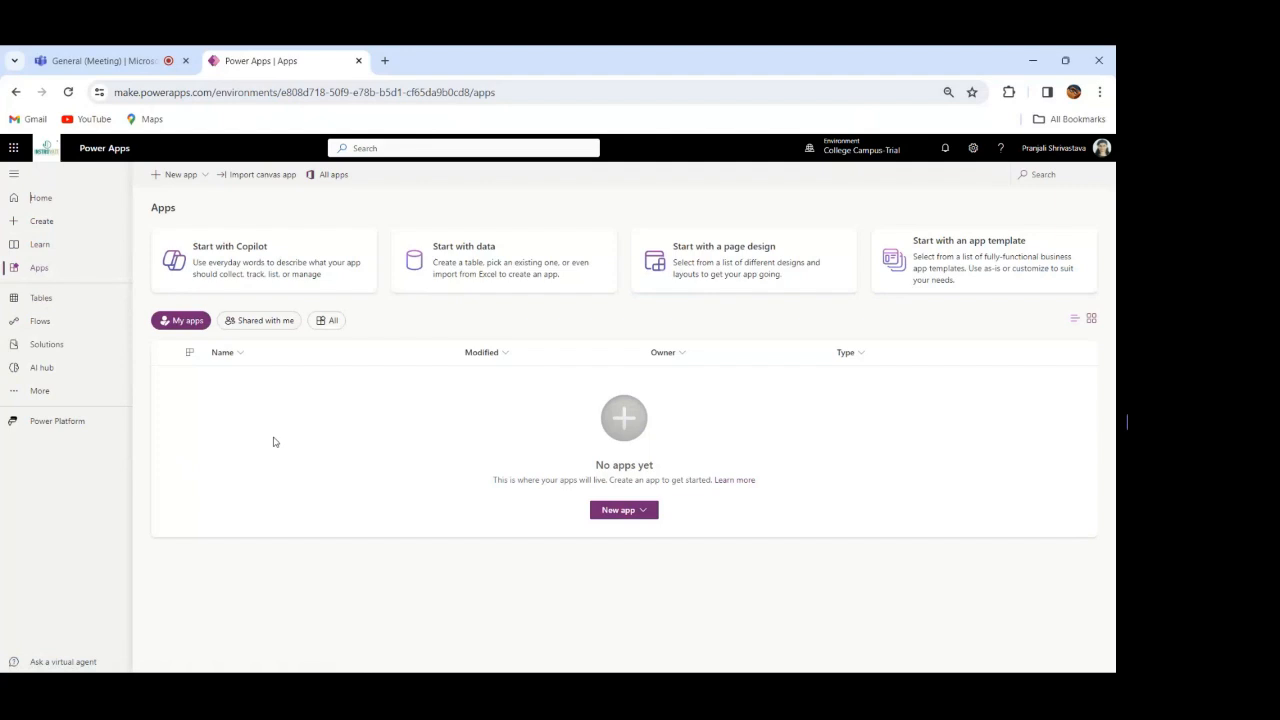
click(40, 300)
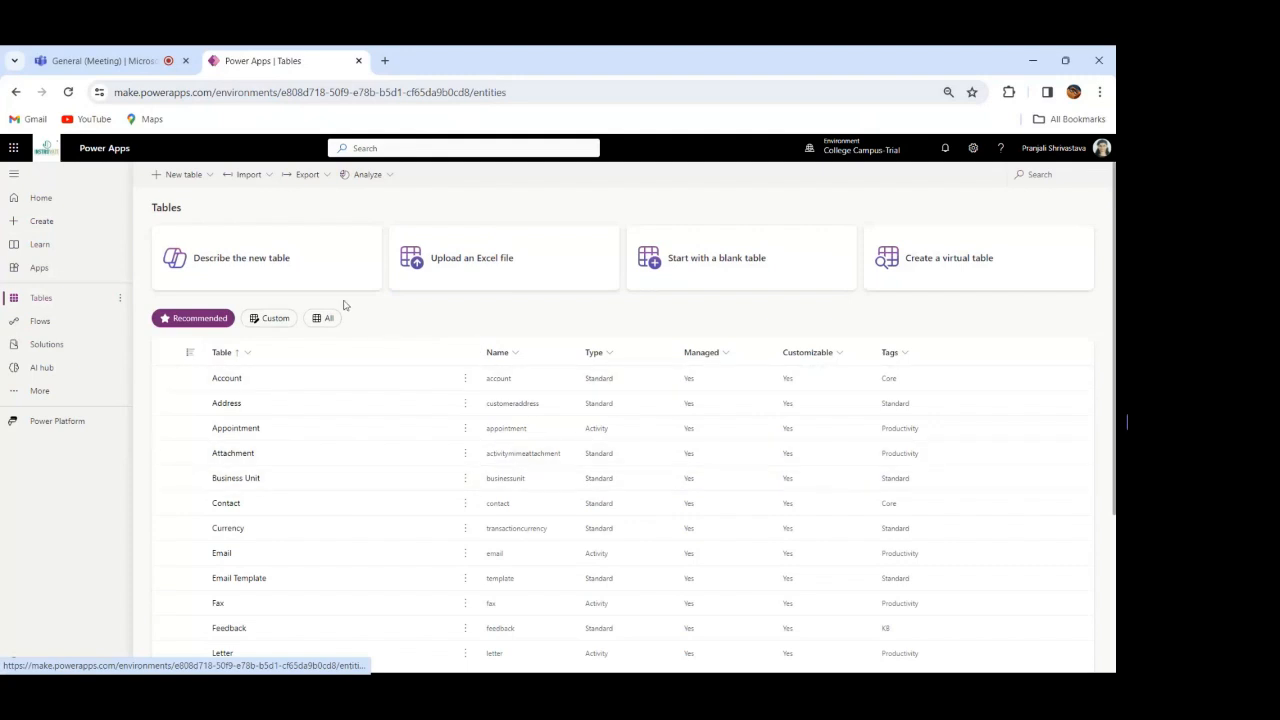
click(57, 327)
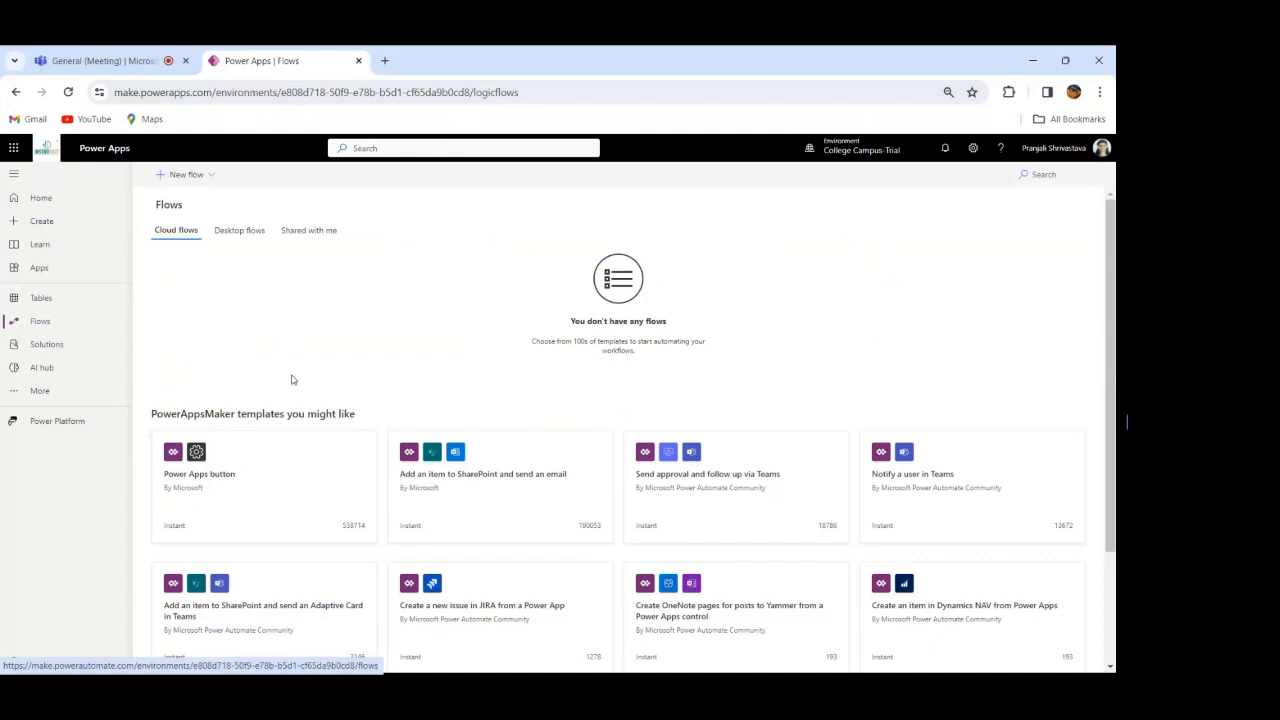
Step: In the College Campus Care solution, start a new table with the display name Issue Detais
click(45, 344)
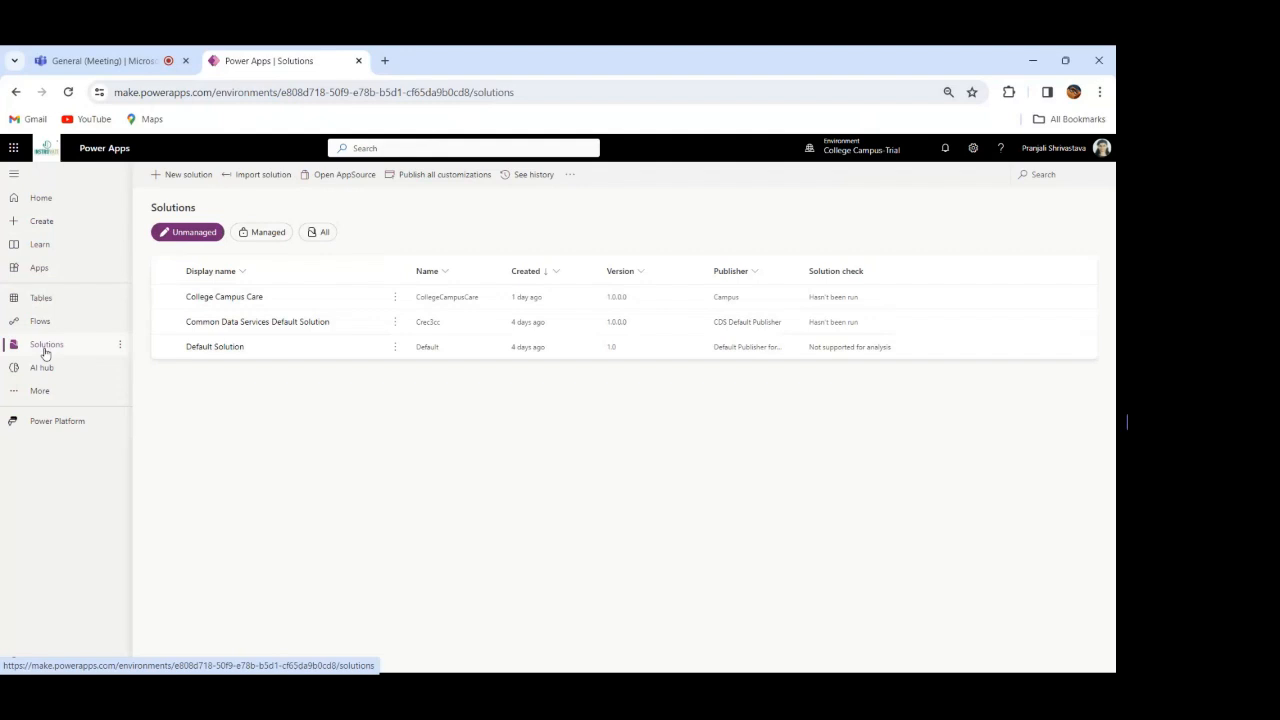
click(228, 298)
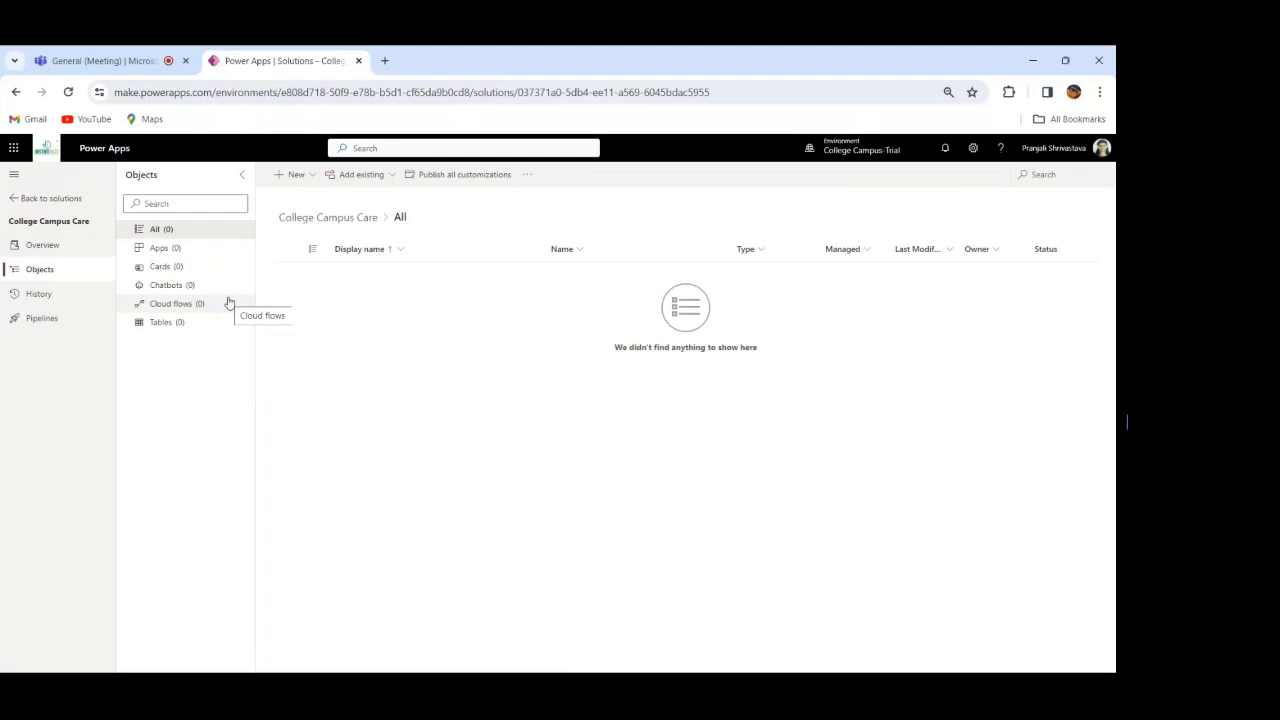
click(307, 177)
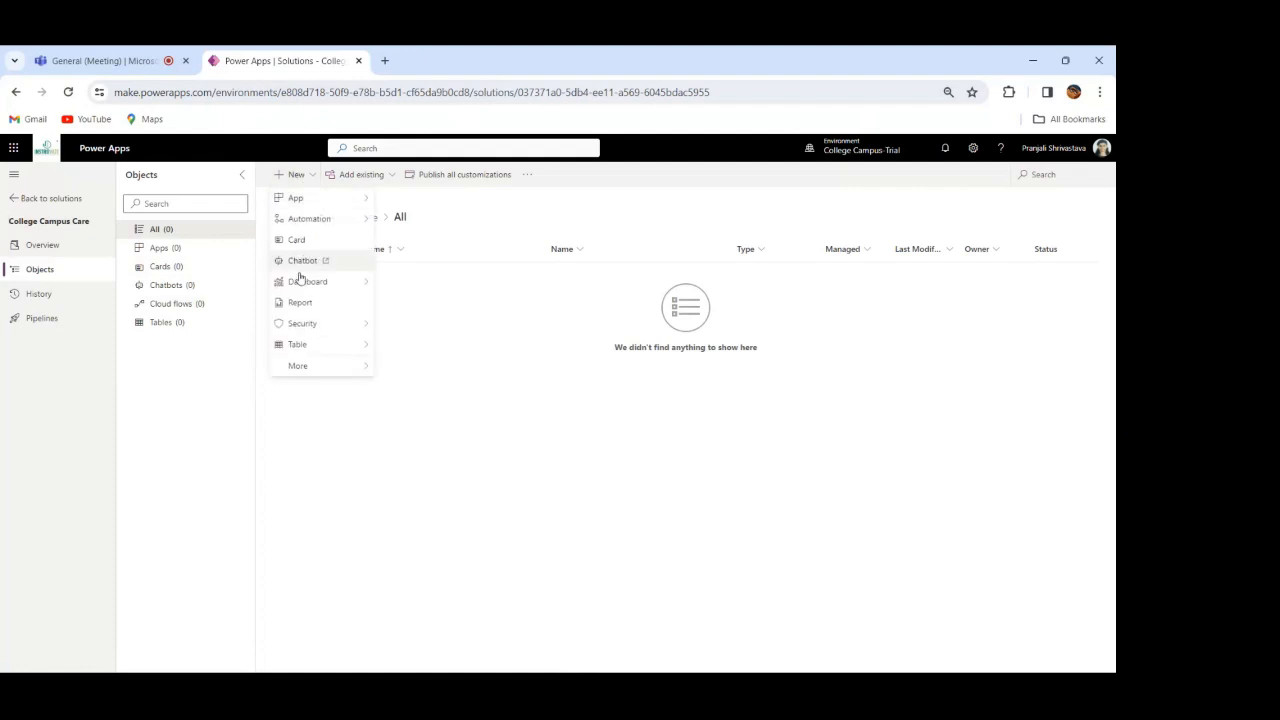
mouse_move(340, 347)
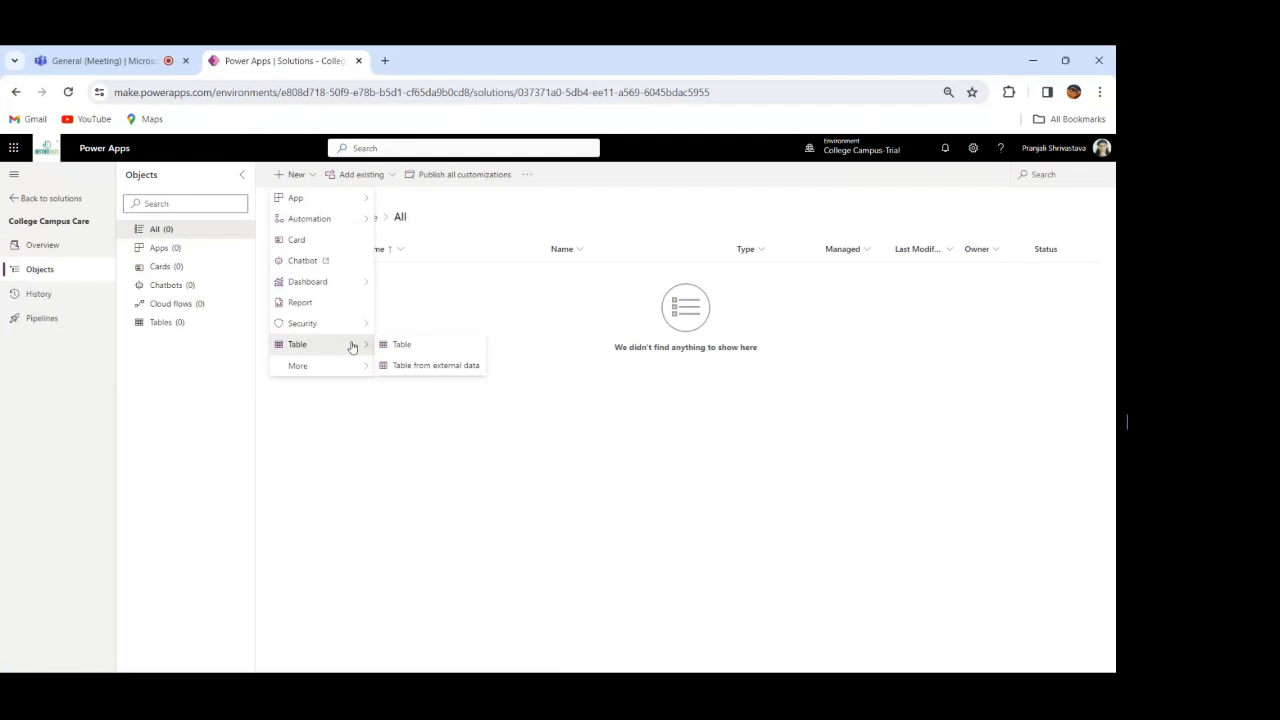
click(402, 346)
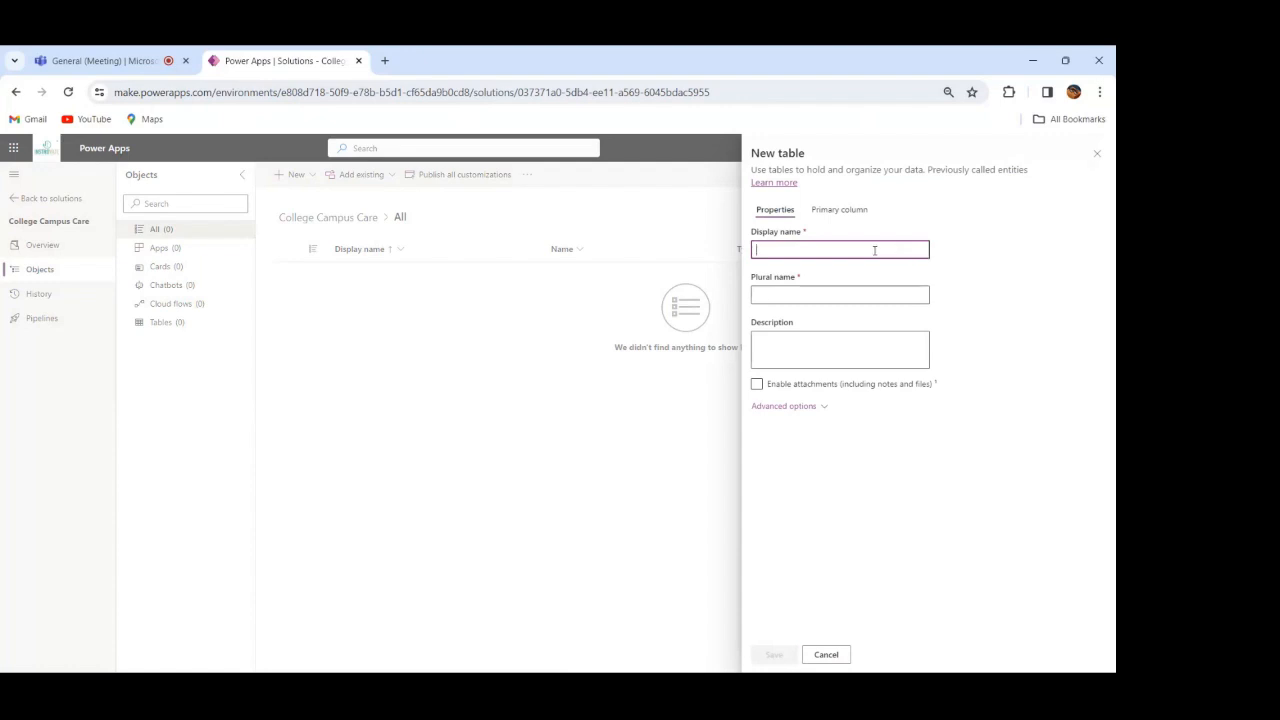
text(Issue Details)
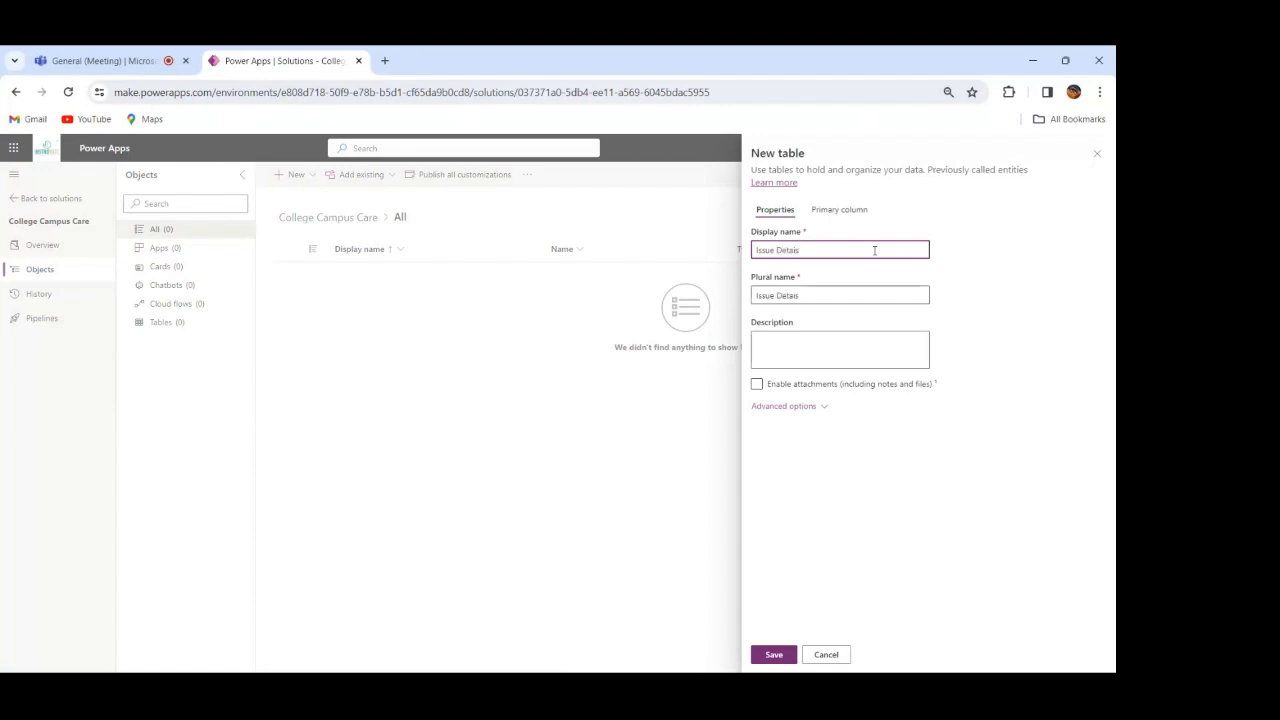
Step: Allow rows of the new table to be added to a queue in its advanced options and save the table
click(806, 408)
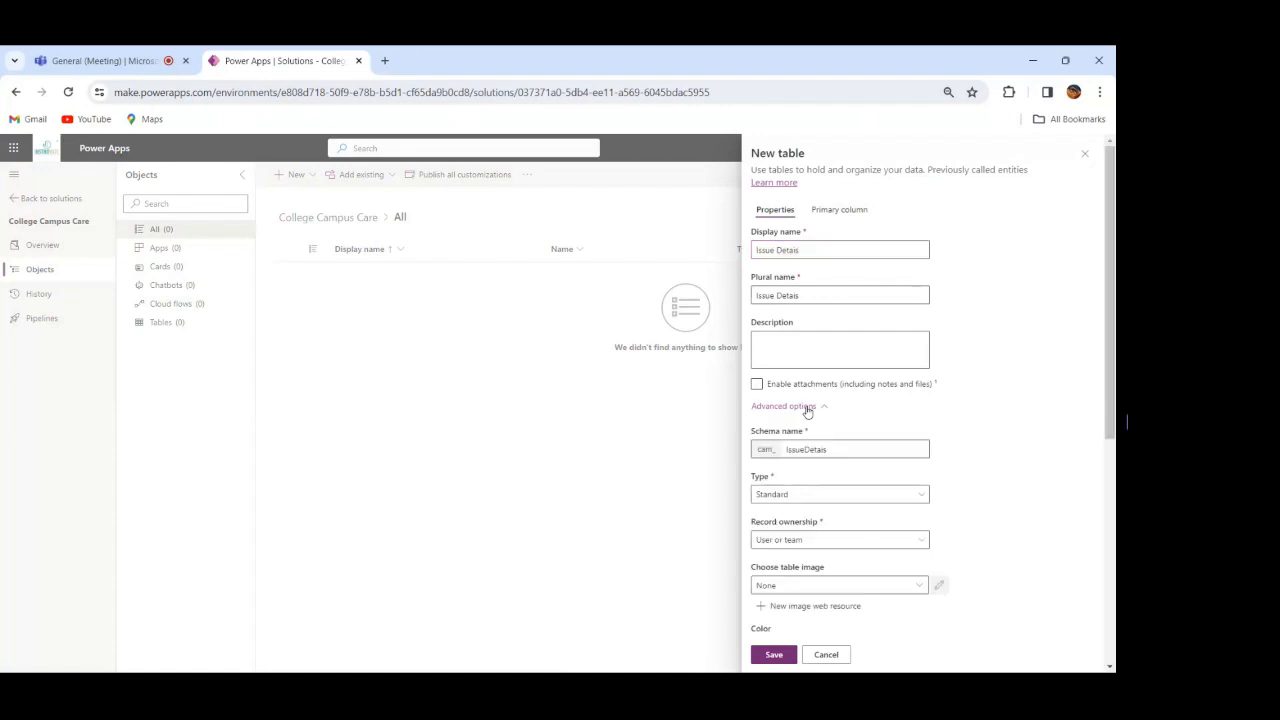
drag(1108, 420, 1113, 655)
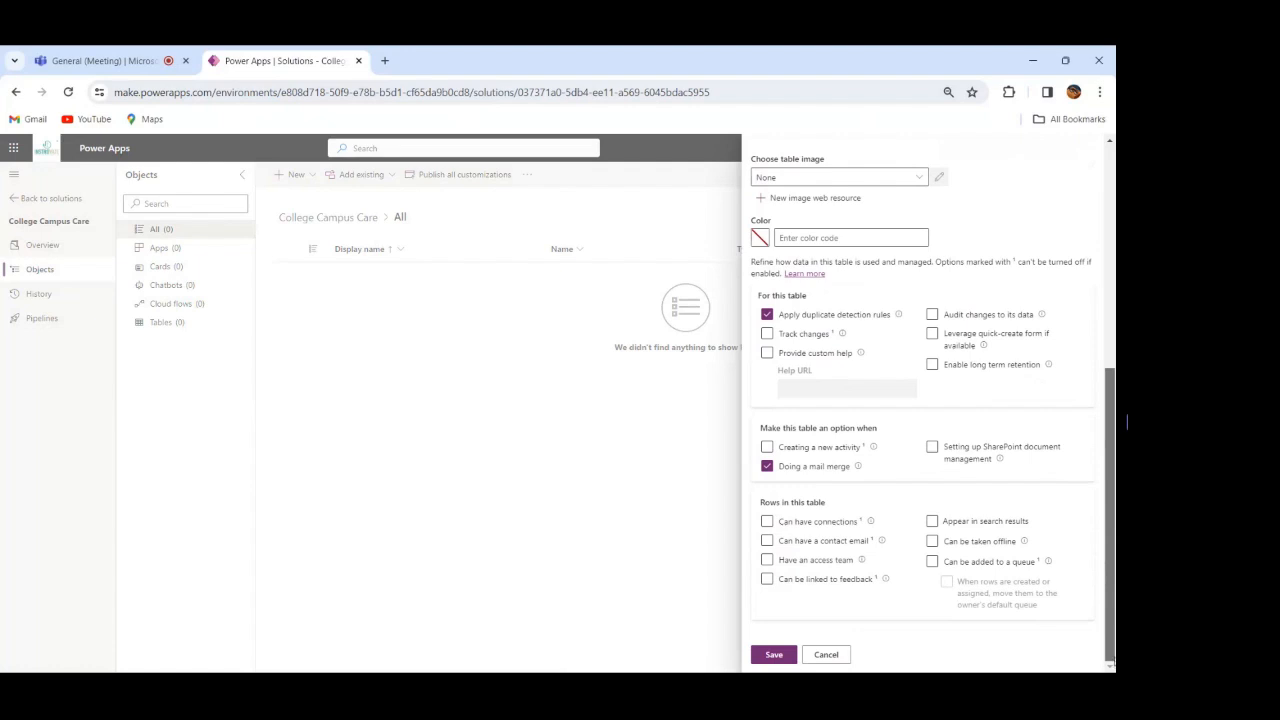
click(934, 566)
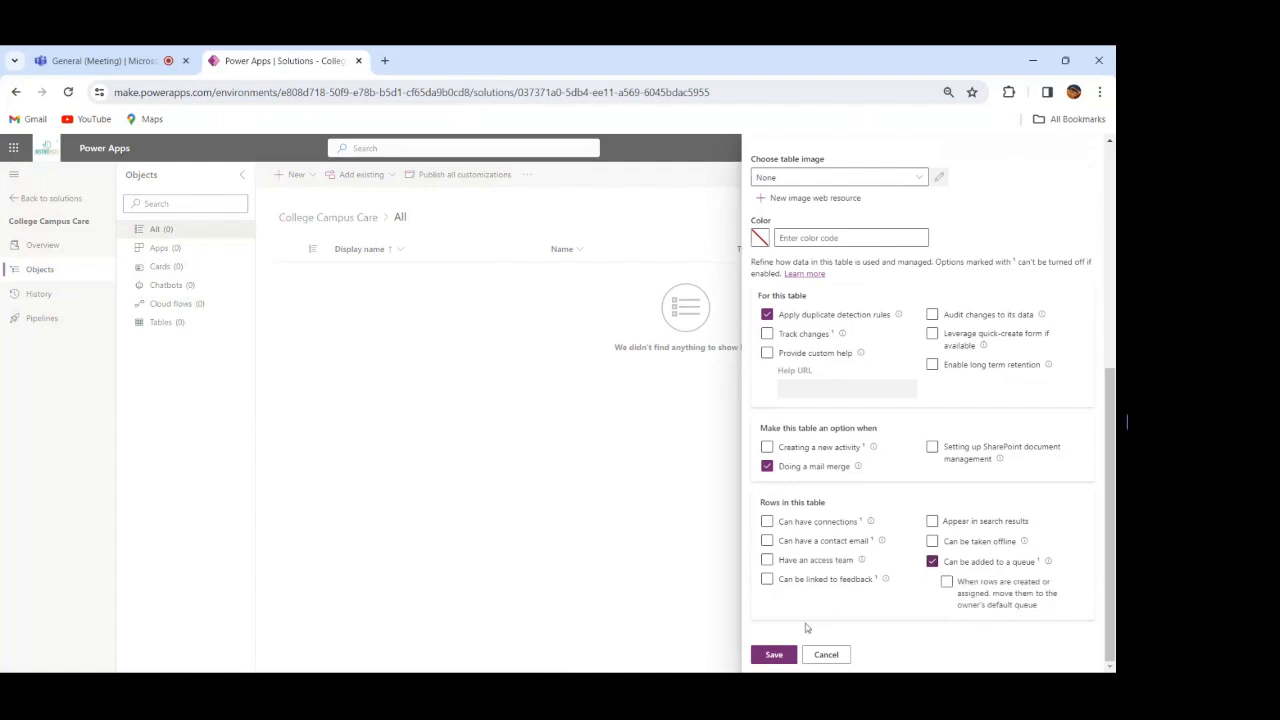
click(773, 656)
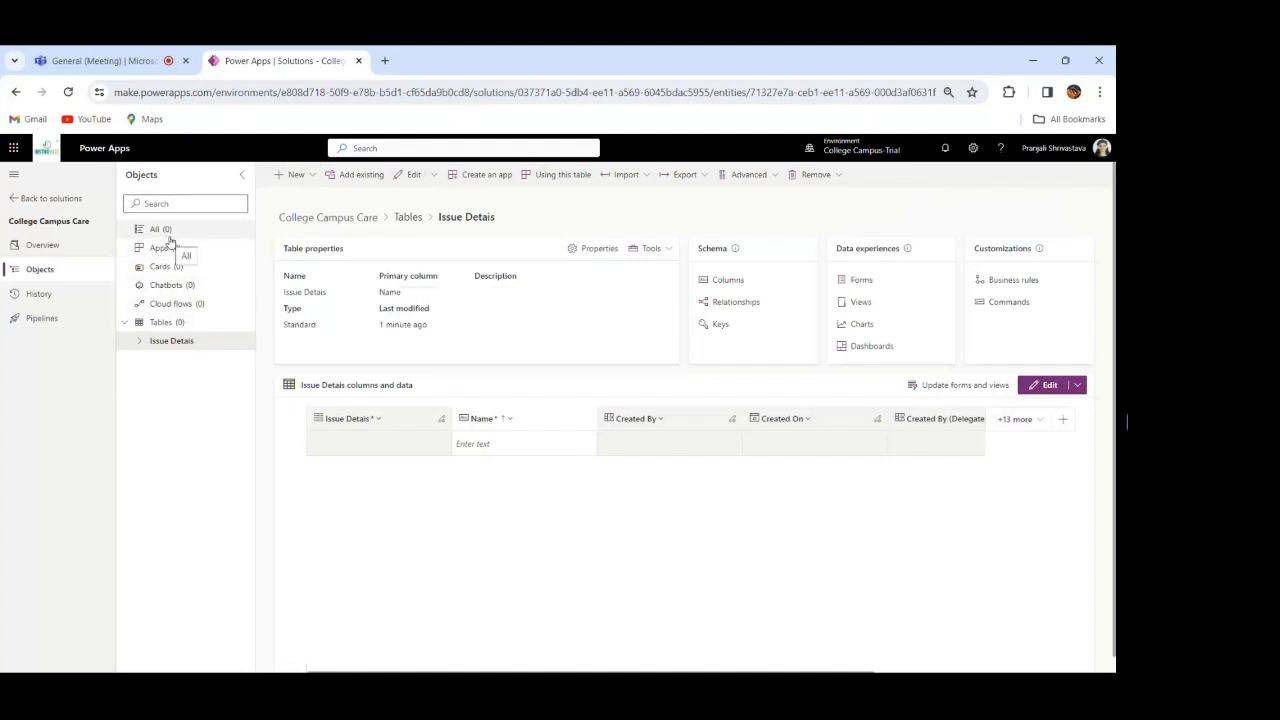
Step: Add an Issue Id column with the Whole number data type to the Issue Detais table and save it
click(295, 176)
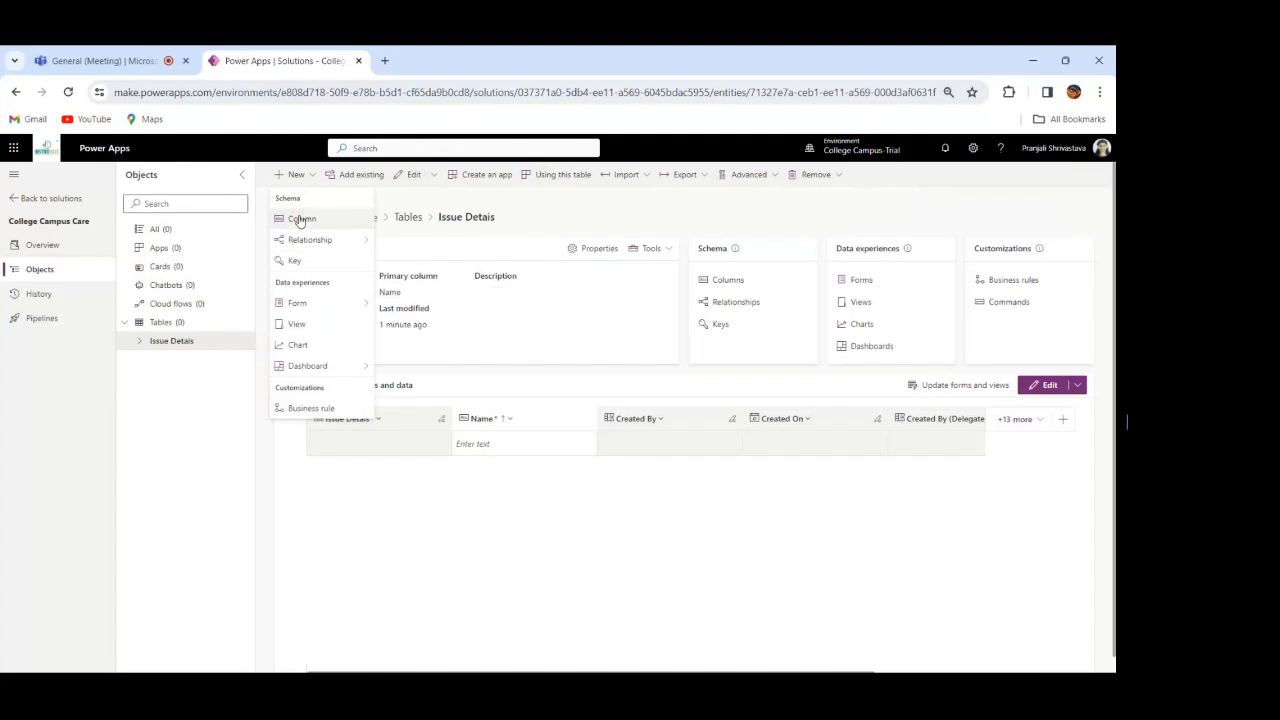
click(300, 221)
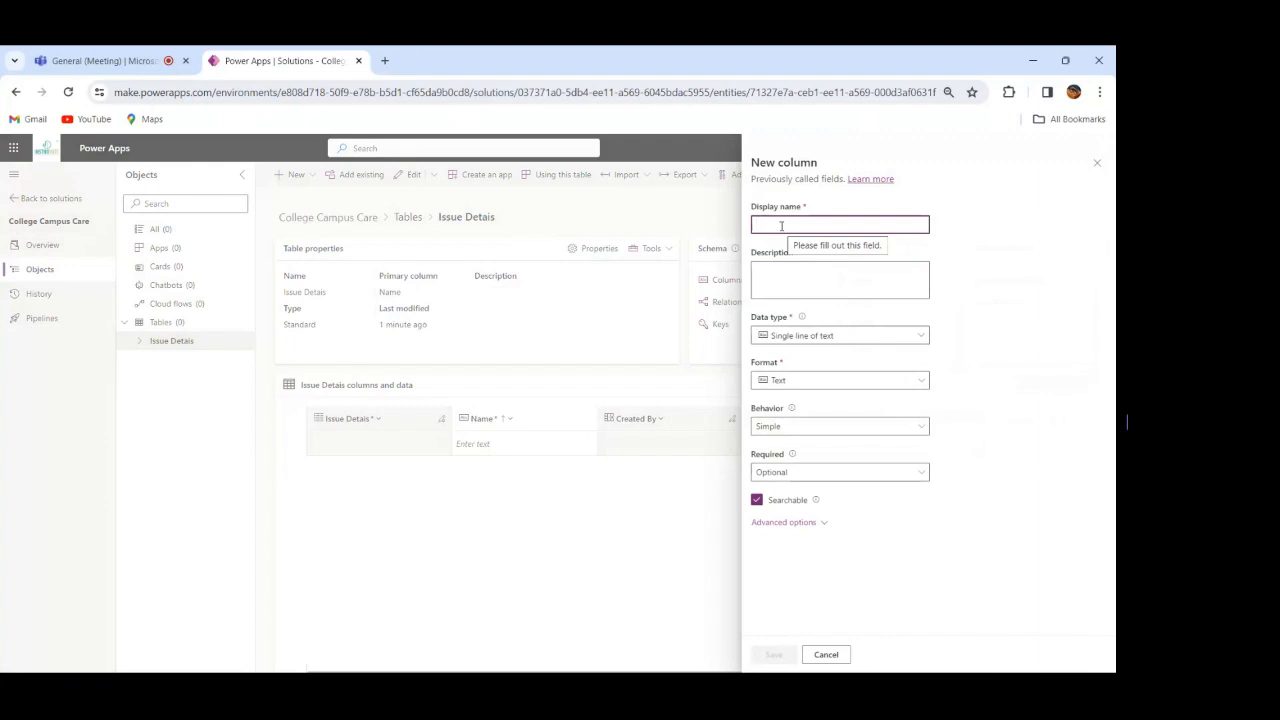
text(Issue )
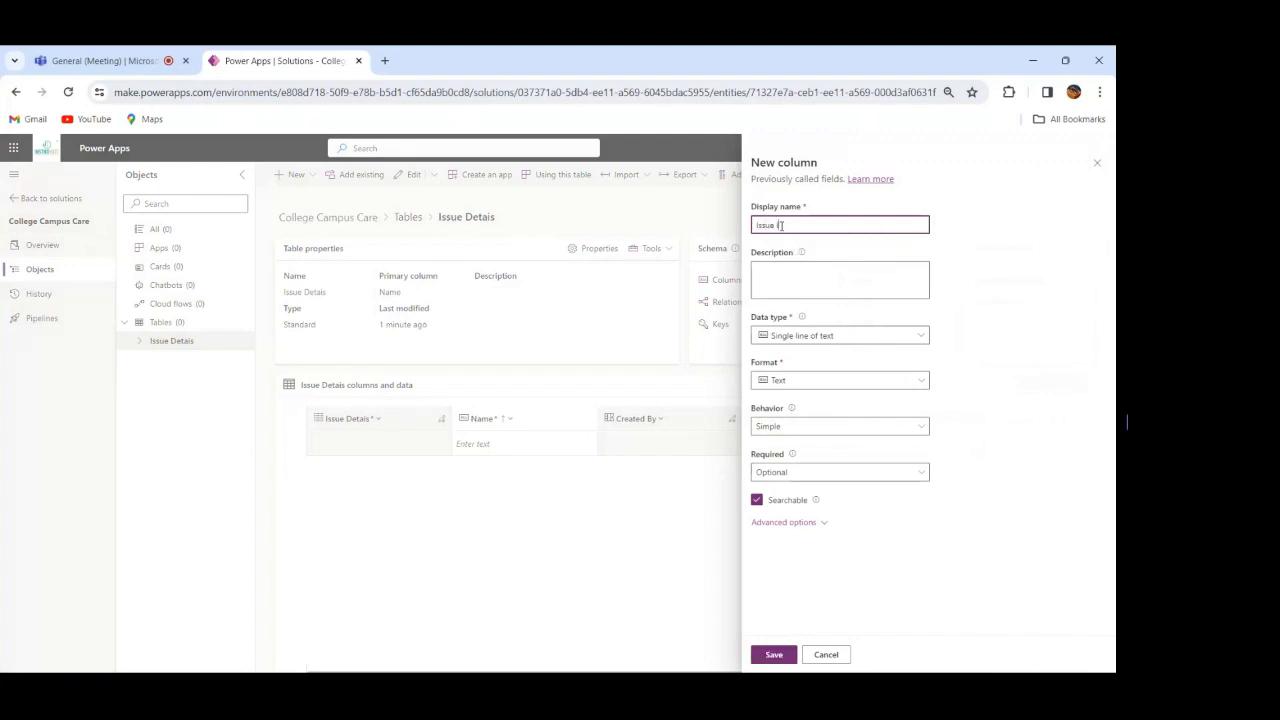
text(Id)
click(866, 343)
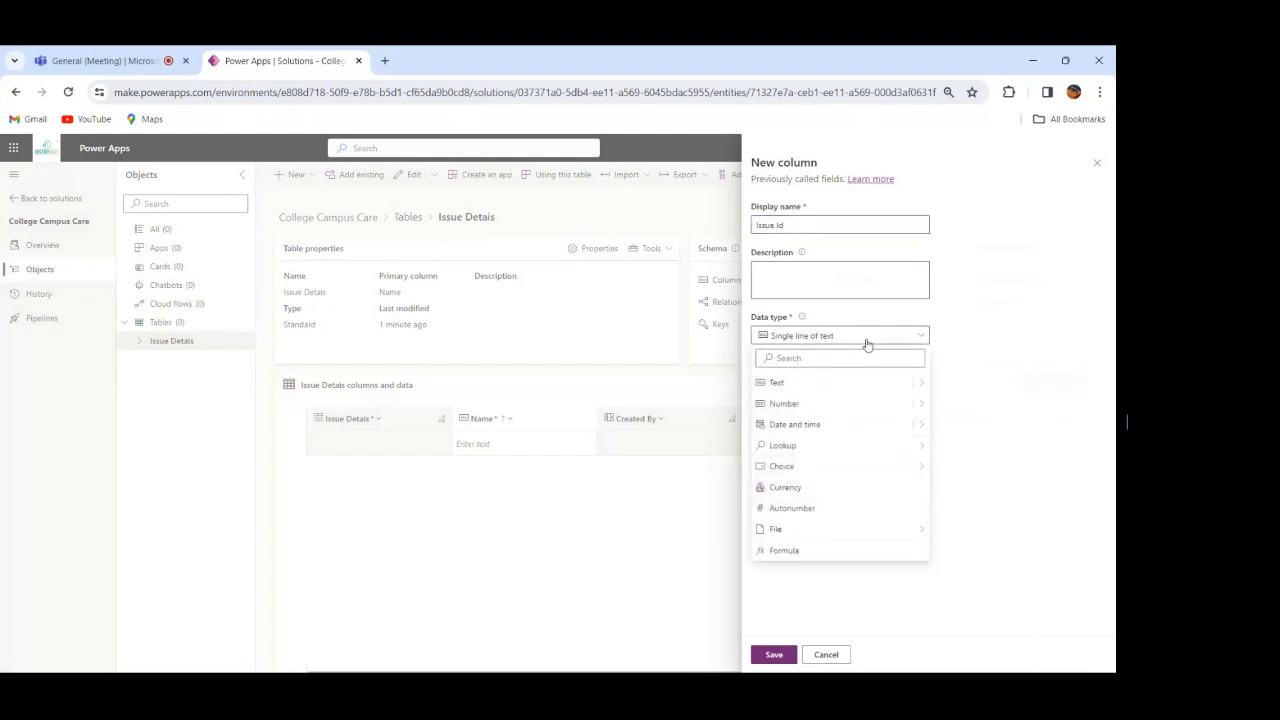
click(832, 406)
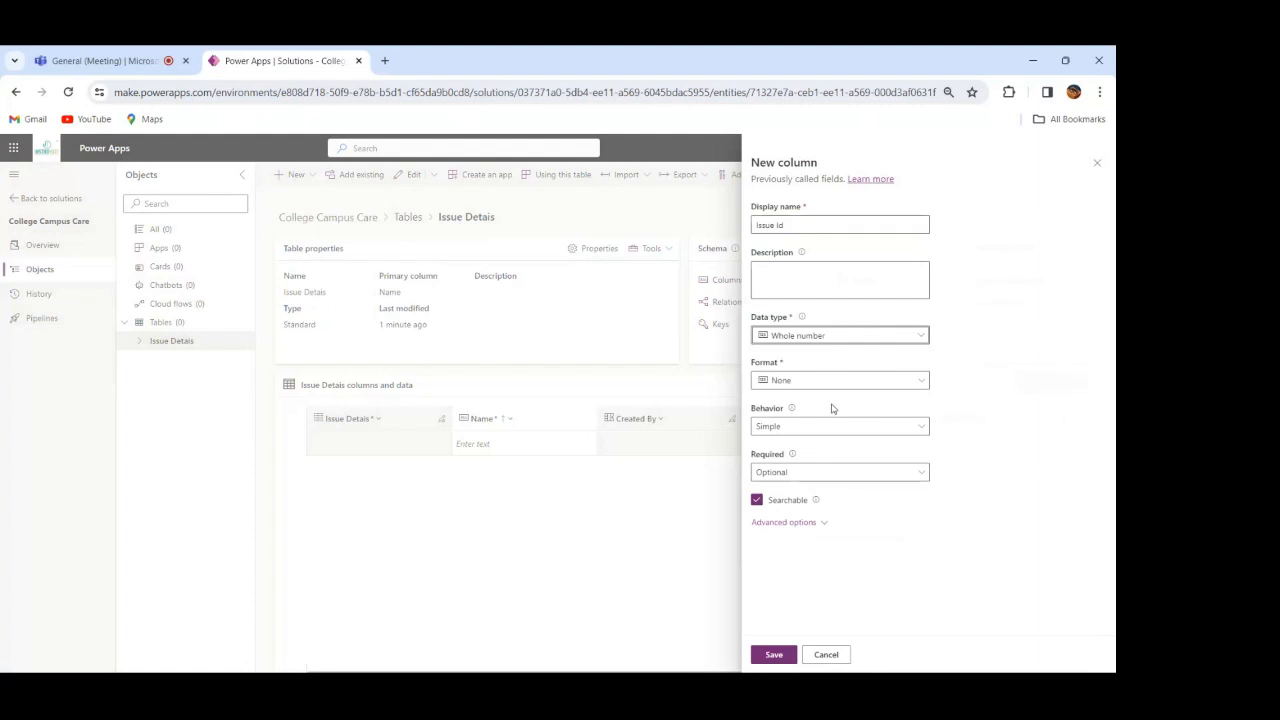
click(773, 655)
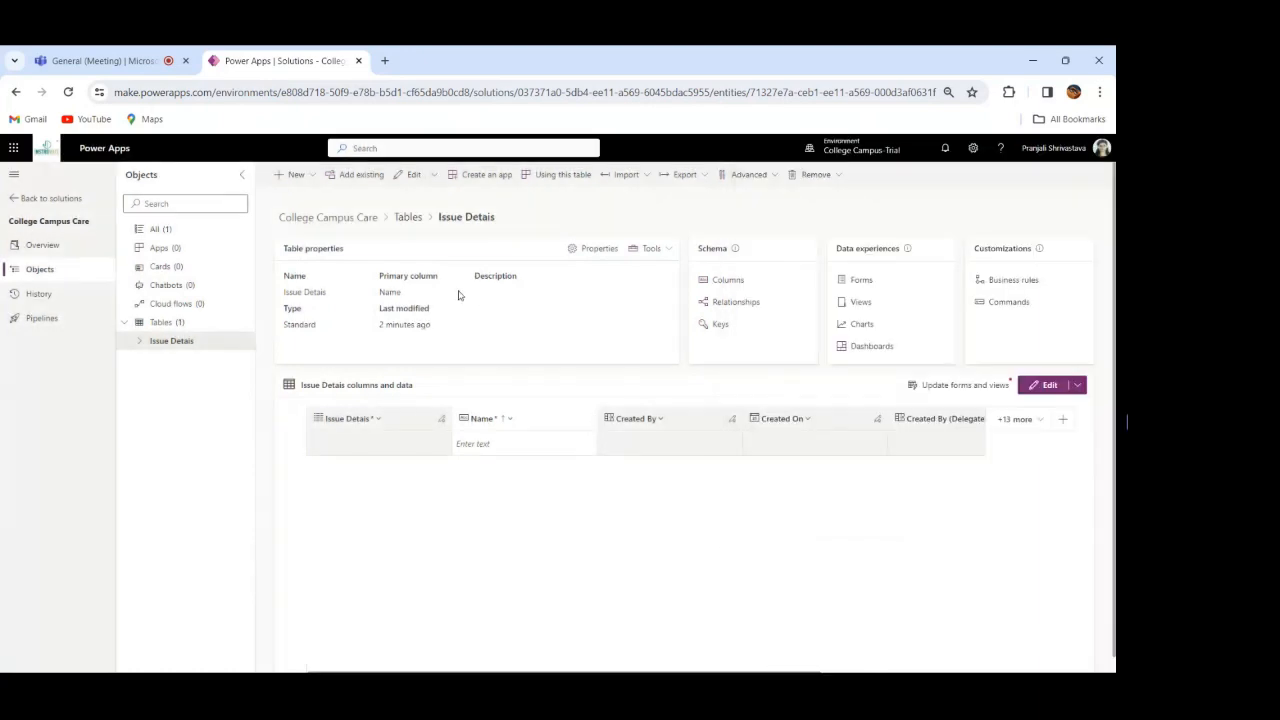
Step: Add a Description column of data type Multiple lines of text, plain text, to the Issue Detais table and save it
click(296, 175)
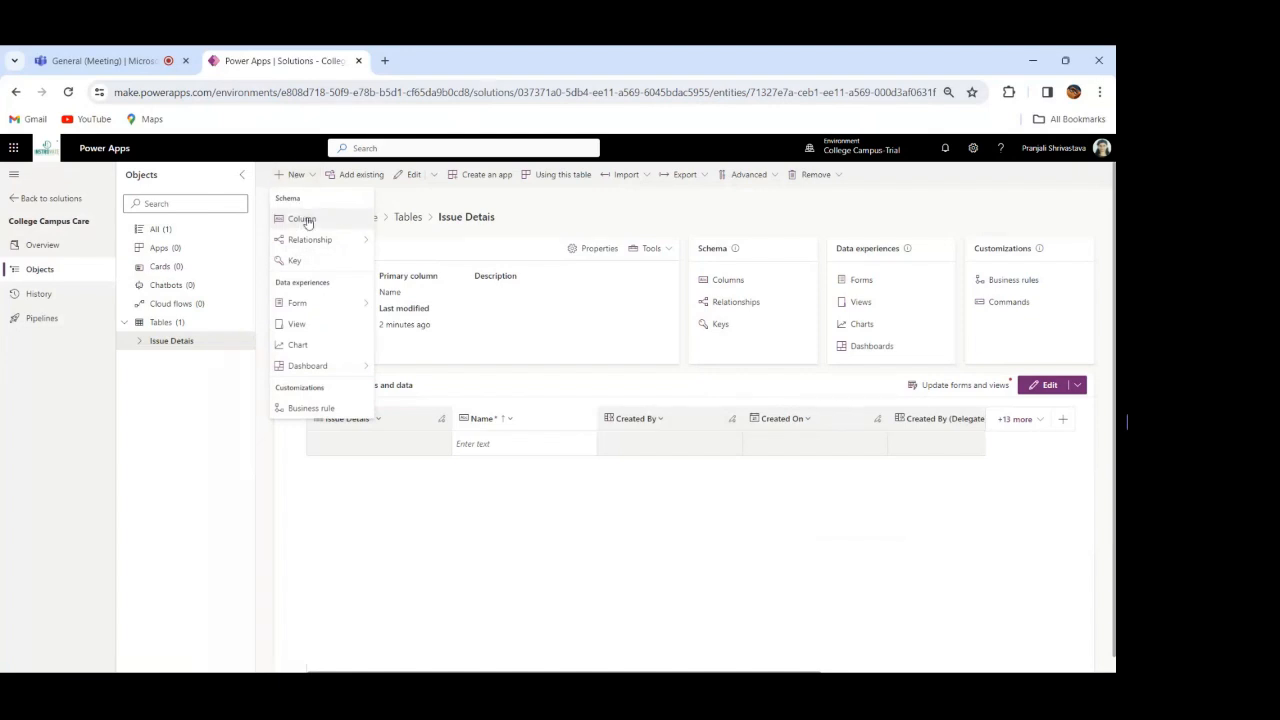
click(303, 219)
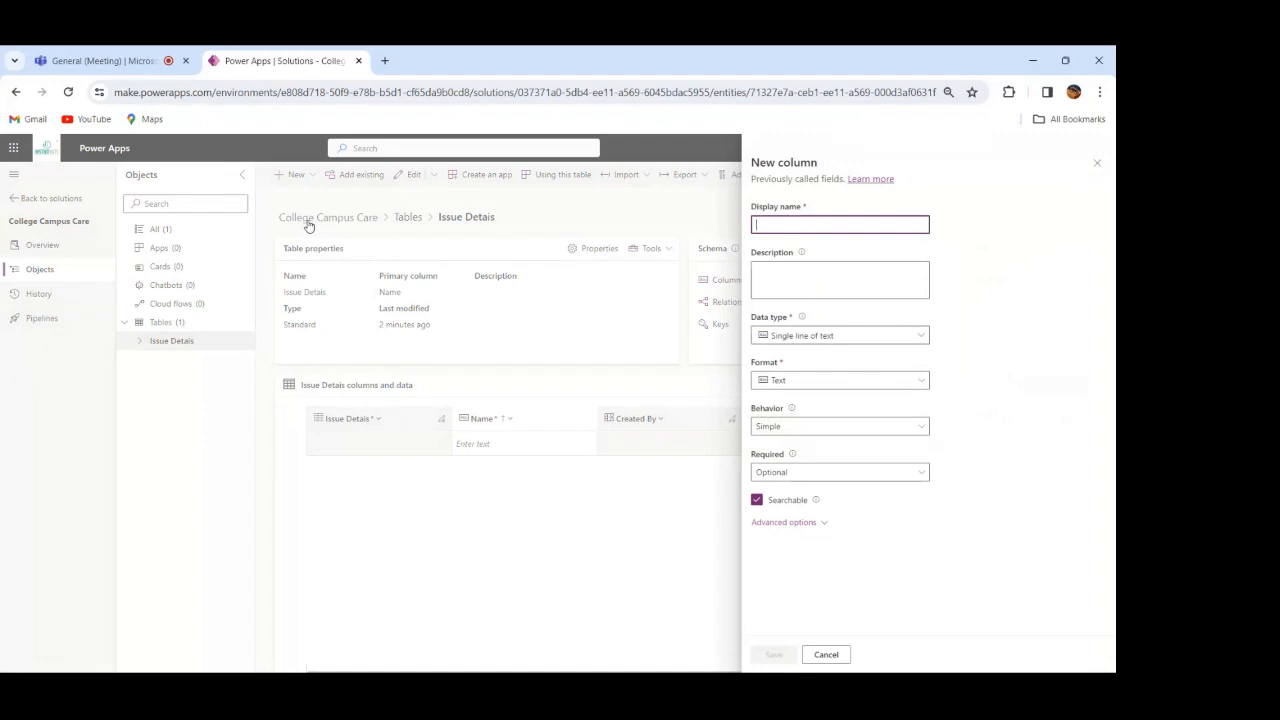
text(Des)
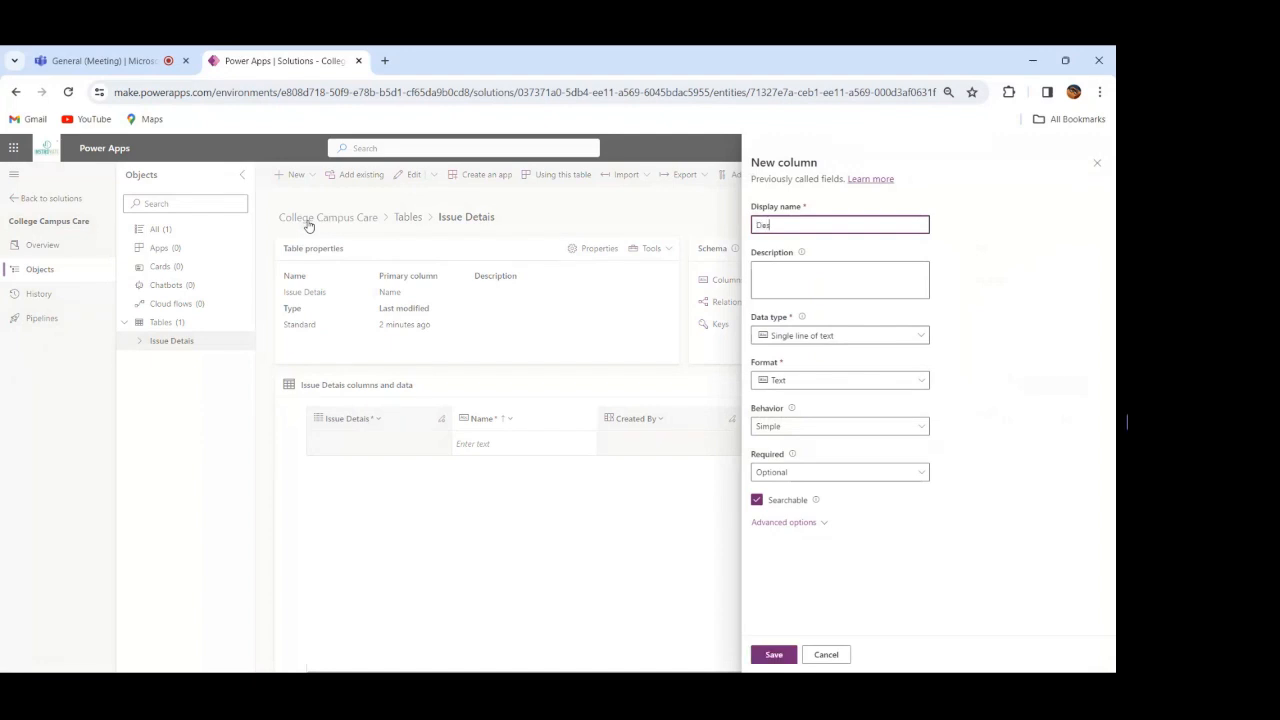
text(cription)
click(862, 337)
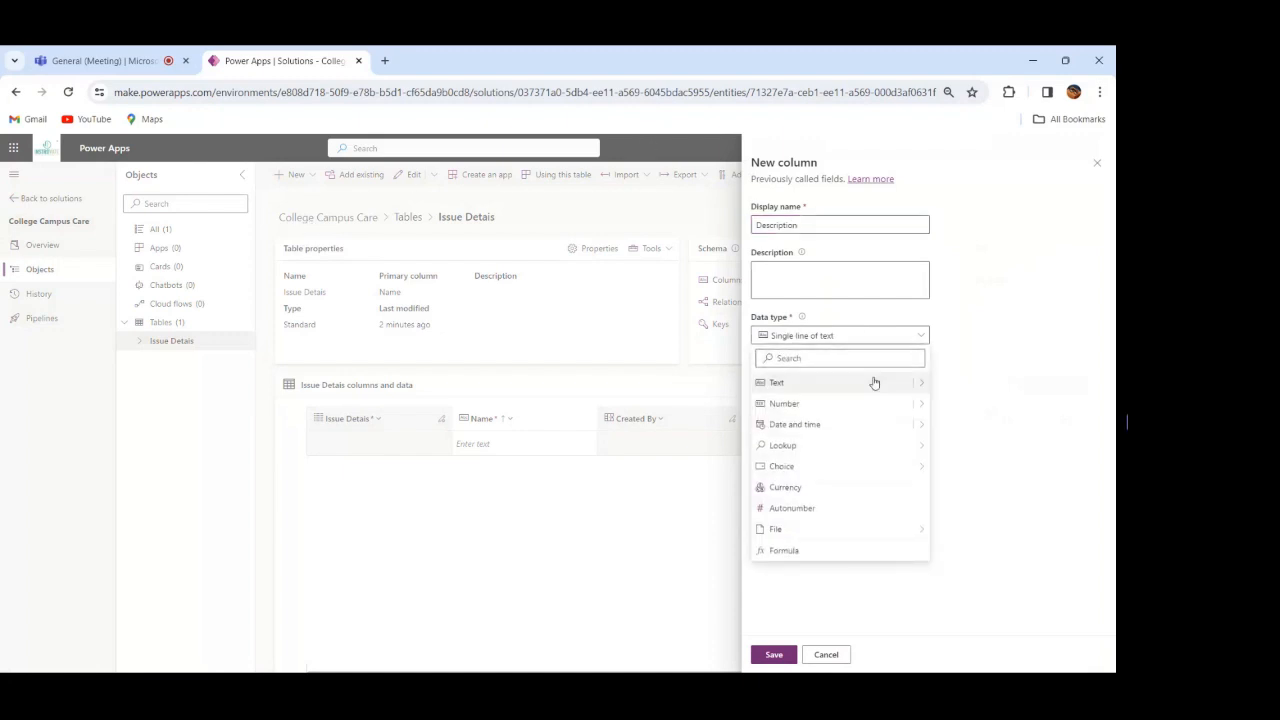
click(921, 383)
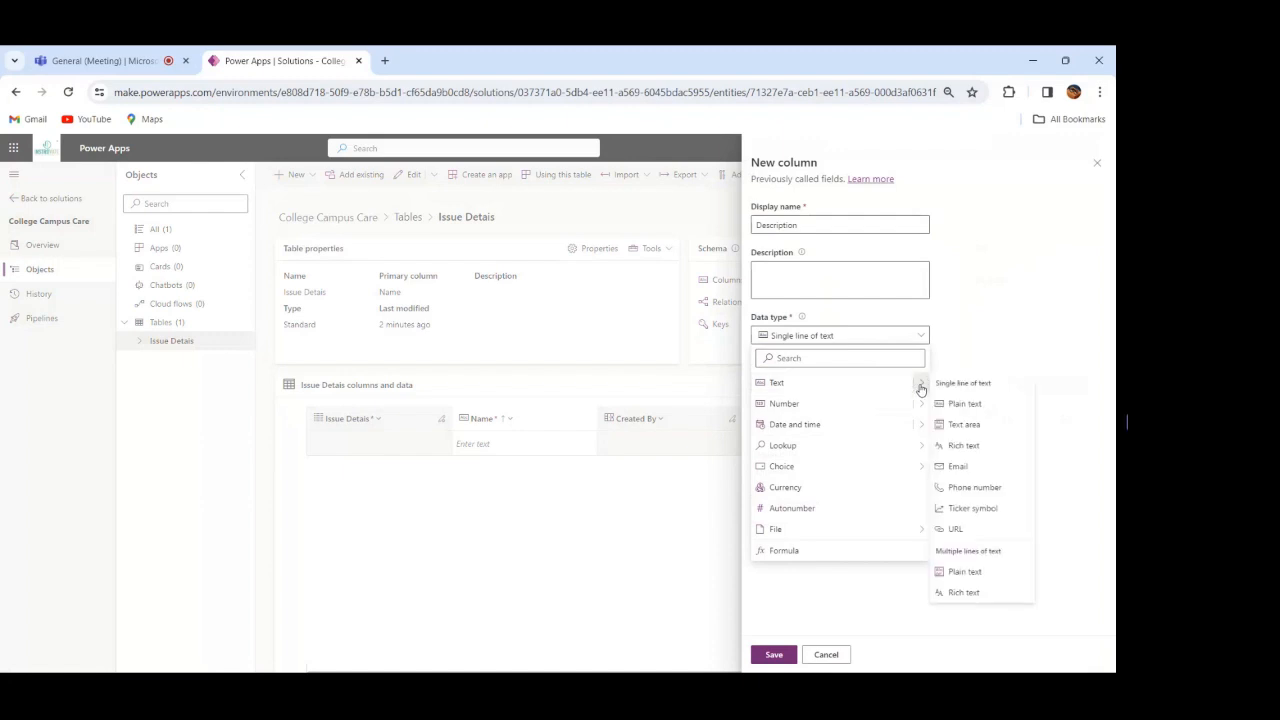
click(963, 575)
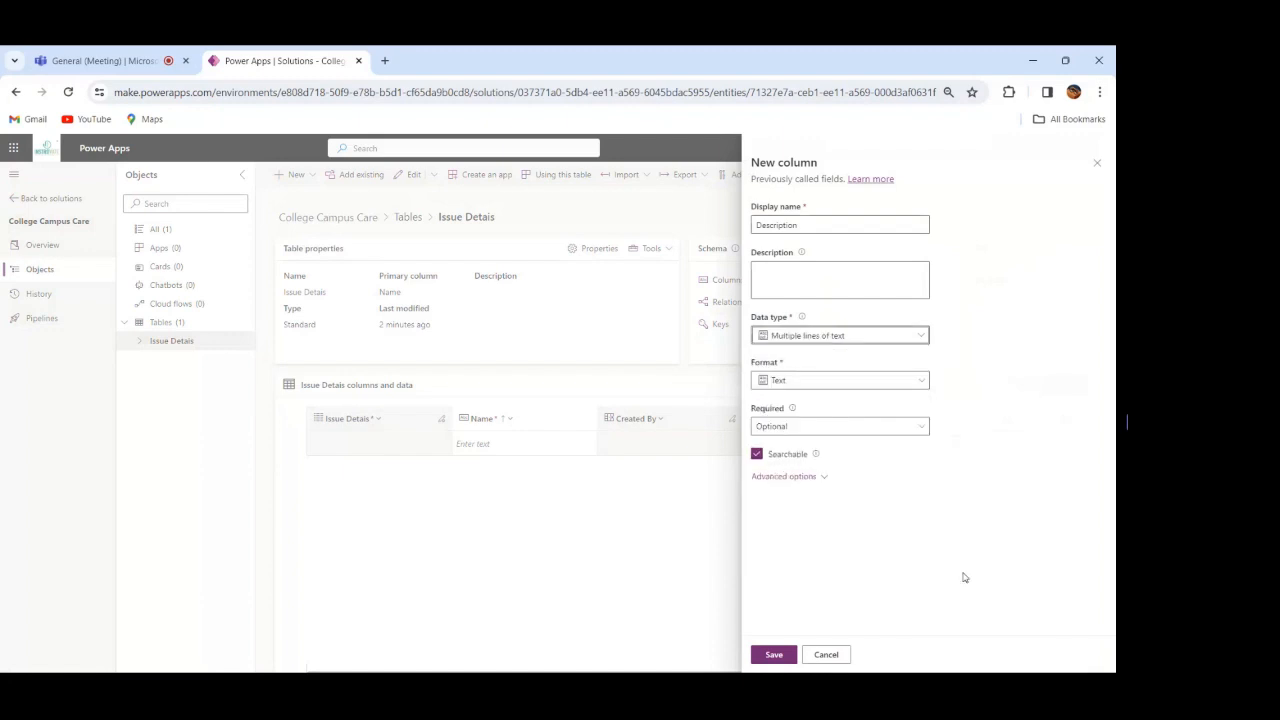
click(773, 656)
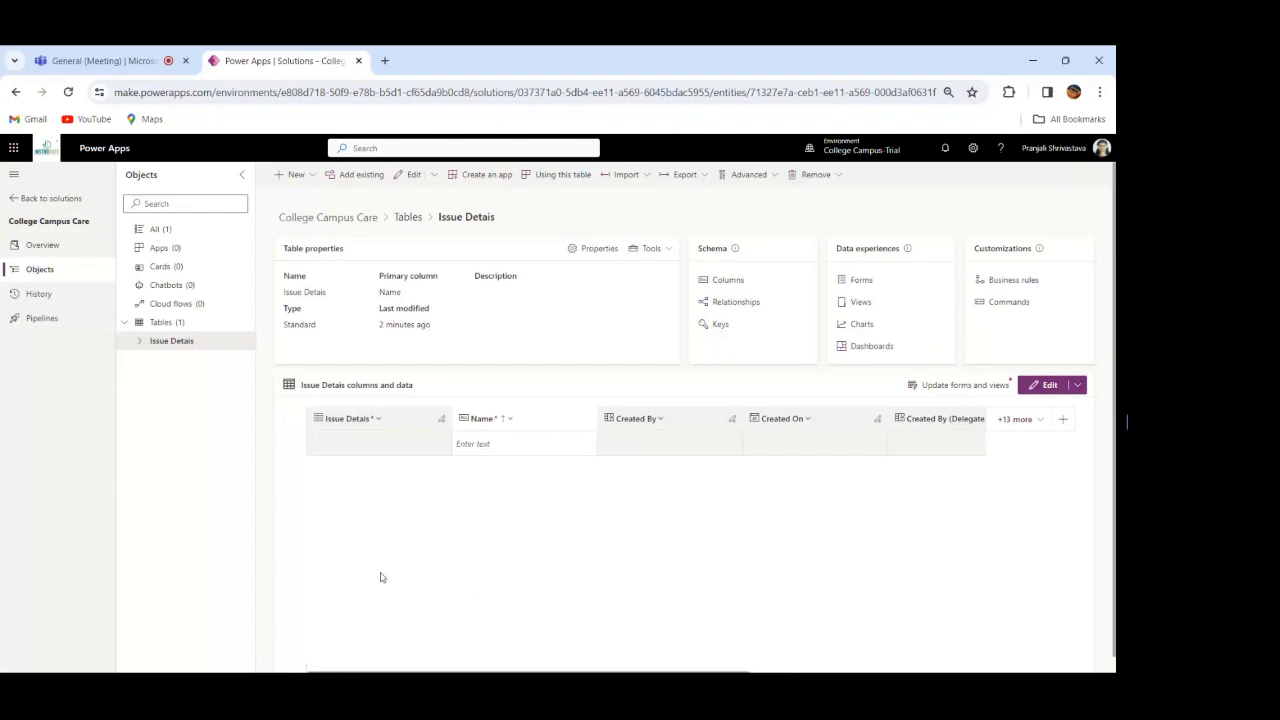
Step: Start another new column in the Issue Detais table
click(296, 177)
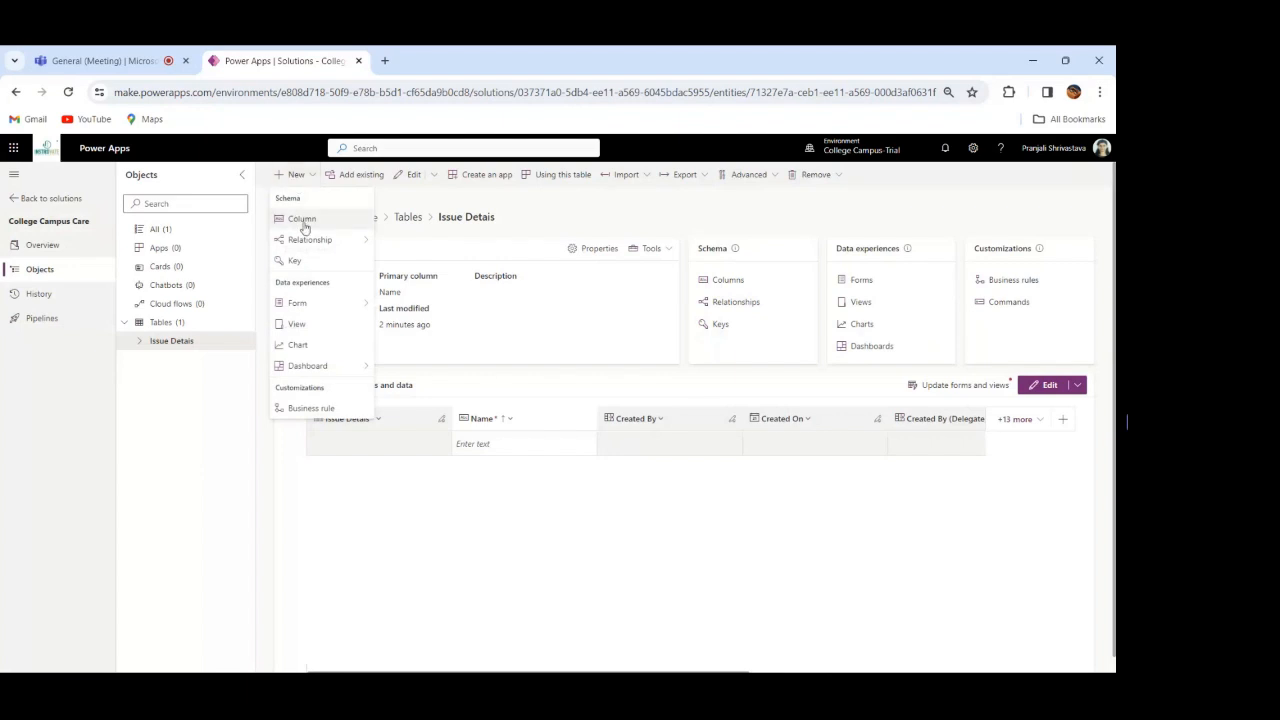
click(303, 220)
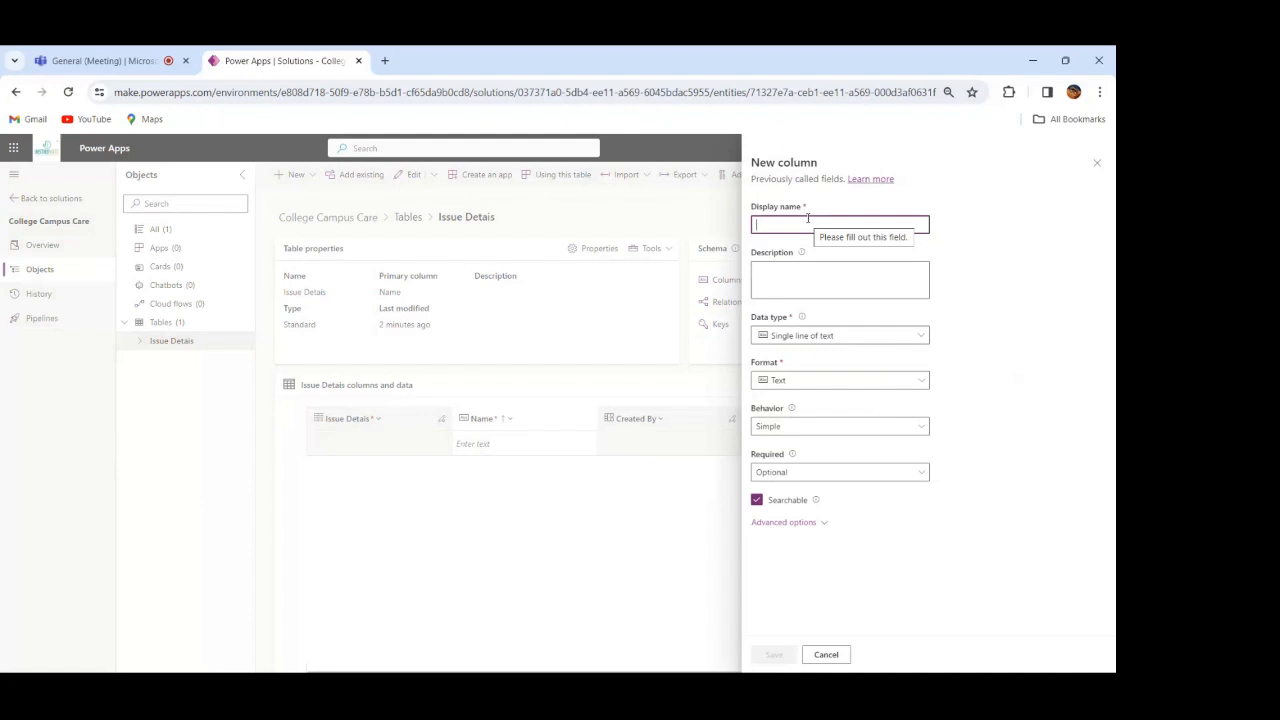
text(Reporte)
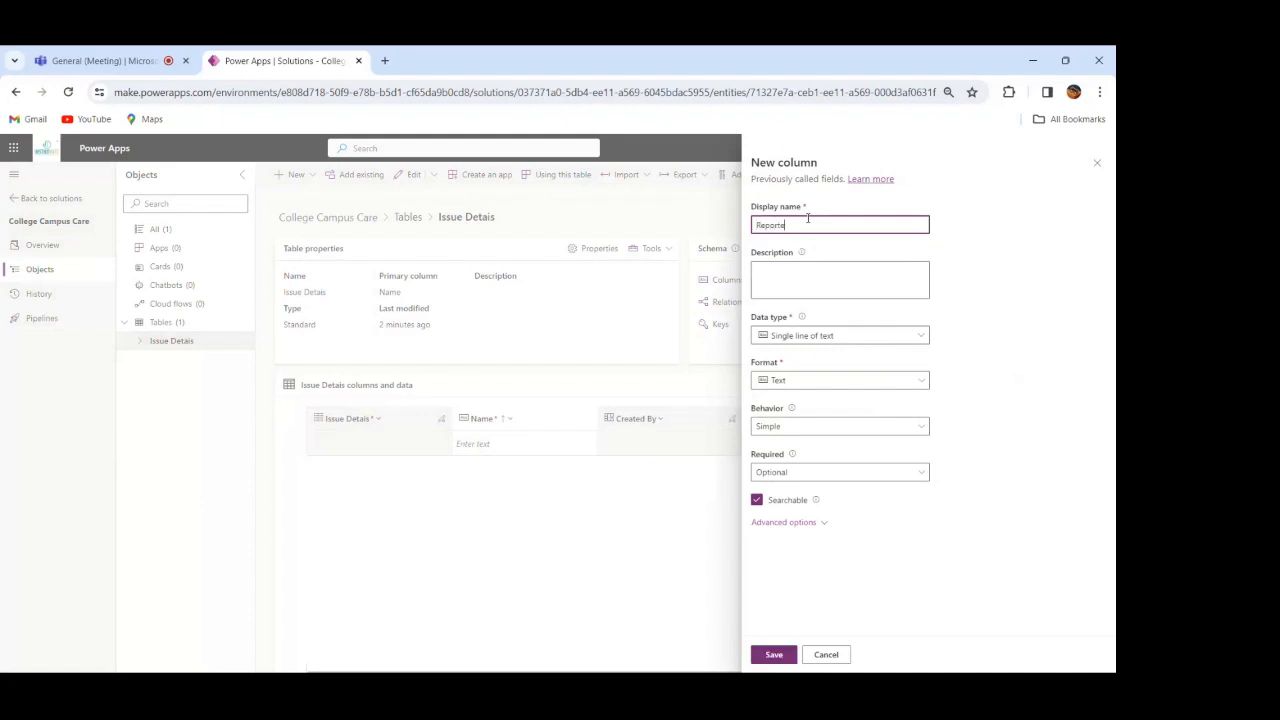
text(r)
click(833, 340)
click(833, 337)
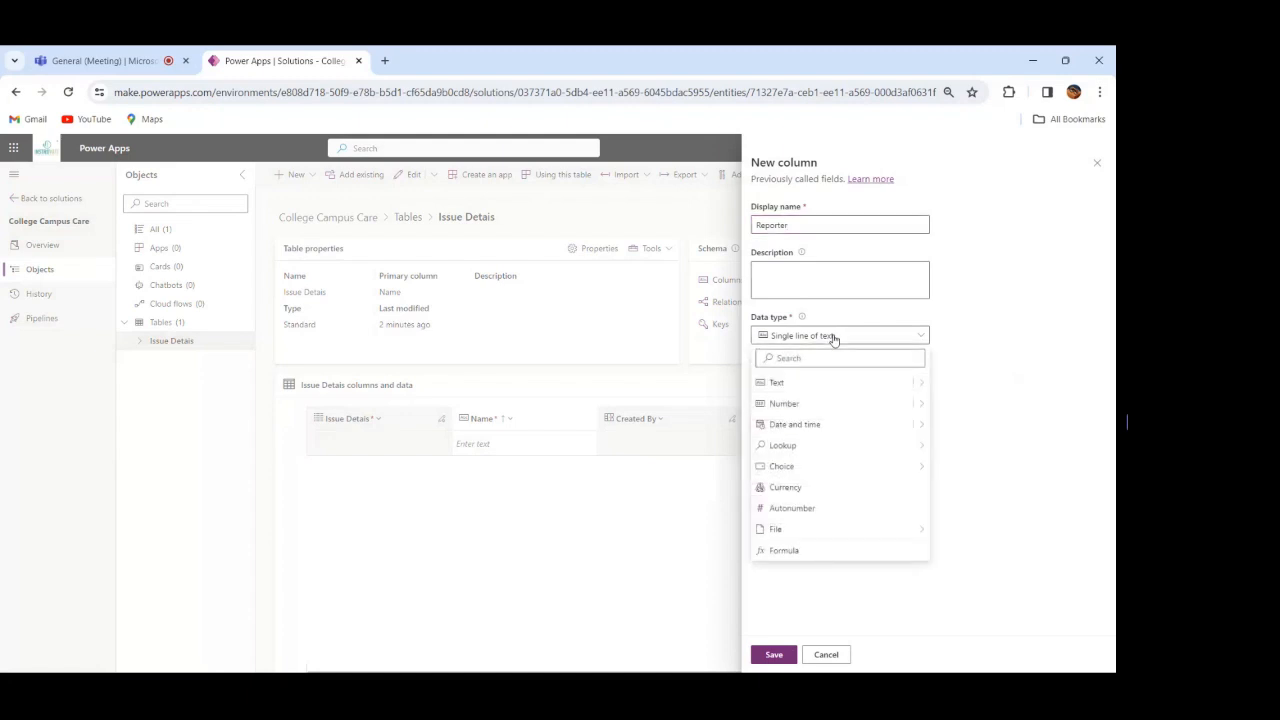
click(822, 225)
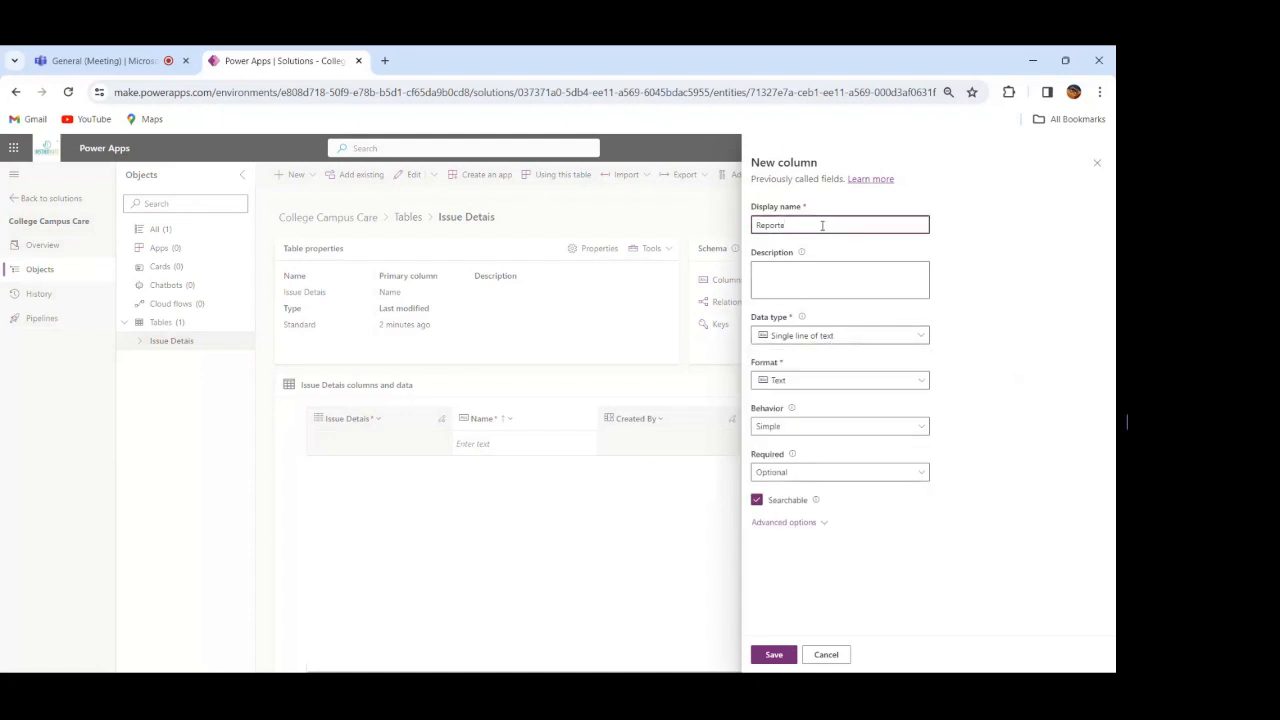
key(BackSpace)
key(BackSpace)
key(BackSpace)
key(BackSpace)
key(BackSpace)
key(BackSpace)
key(BackSpace)
Step: Name the new column Contact Information and set its data type to single line of text with the Email format
text(Con)
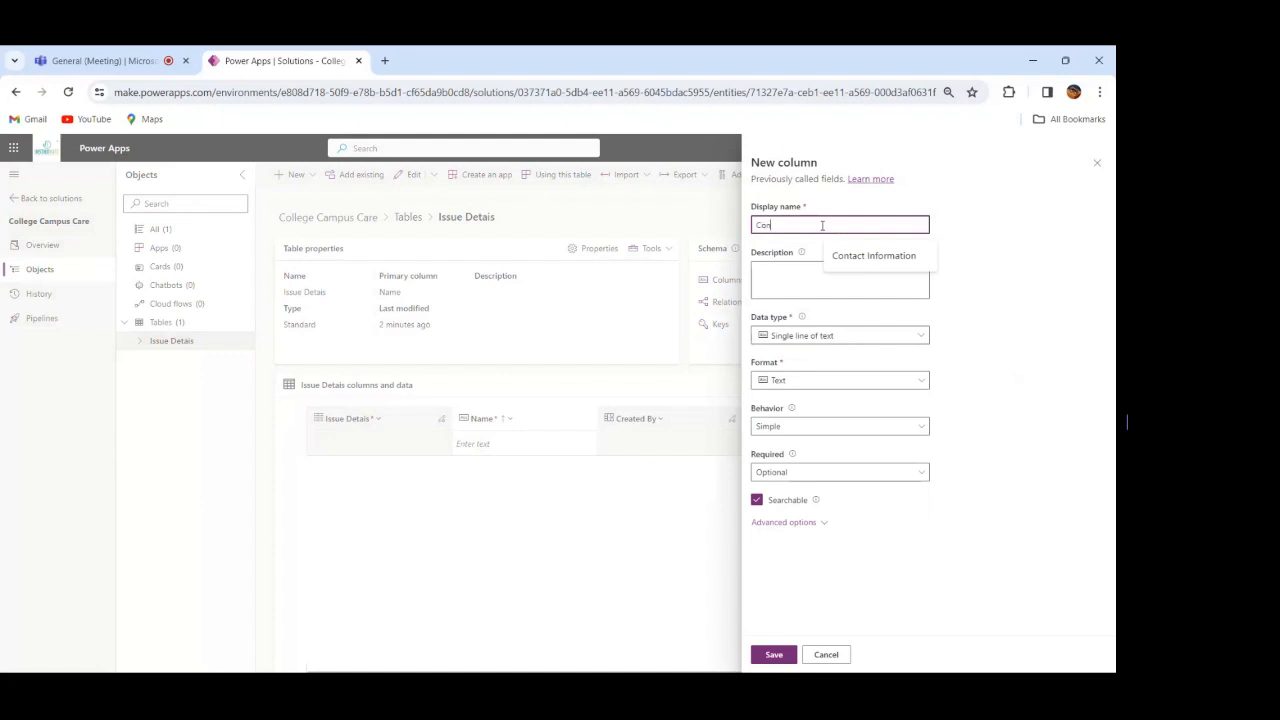
text(tact Information)
click(849, 337)
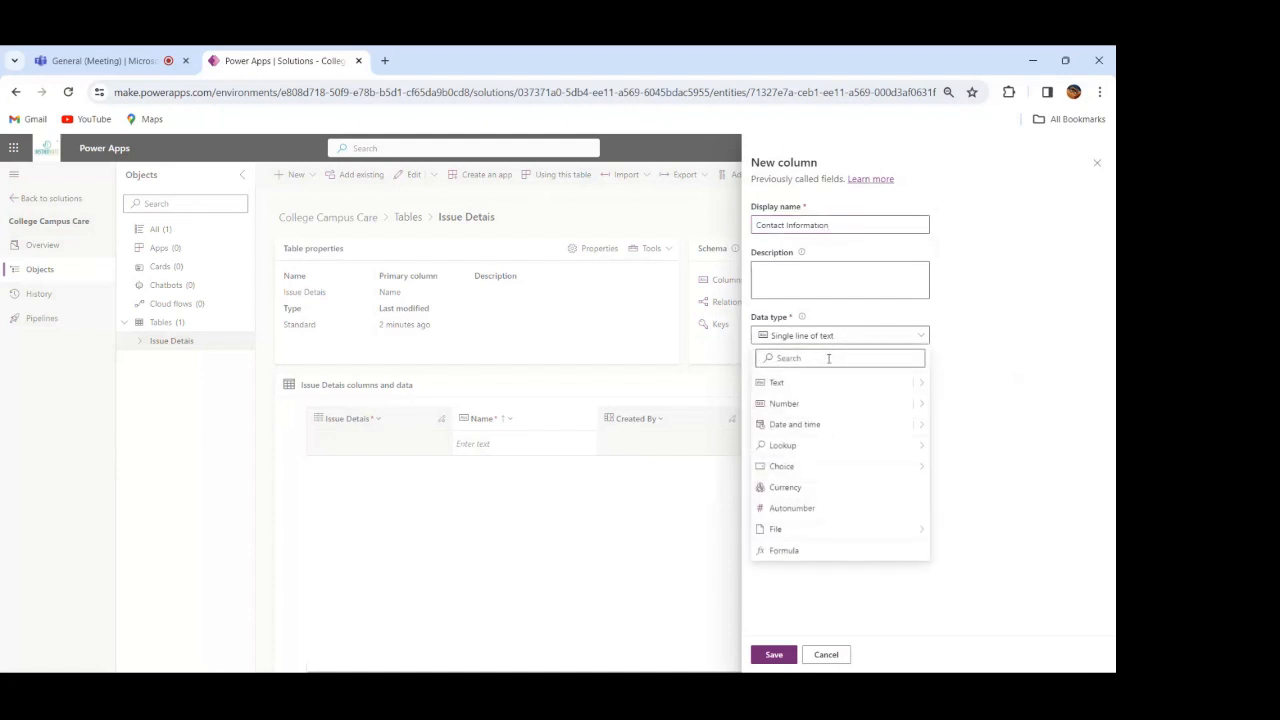
click(828, 358)
text(em)
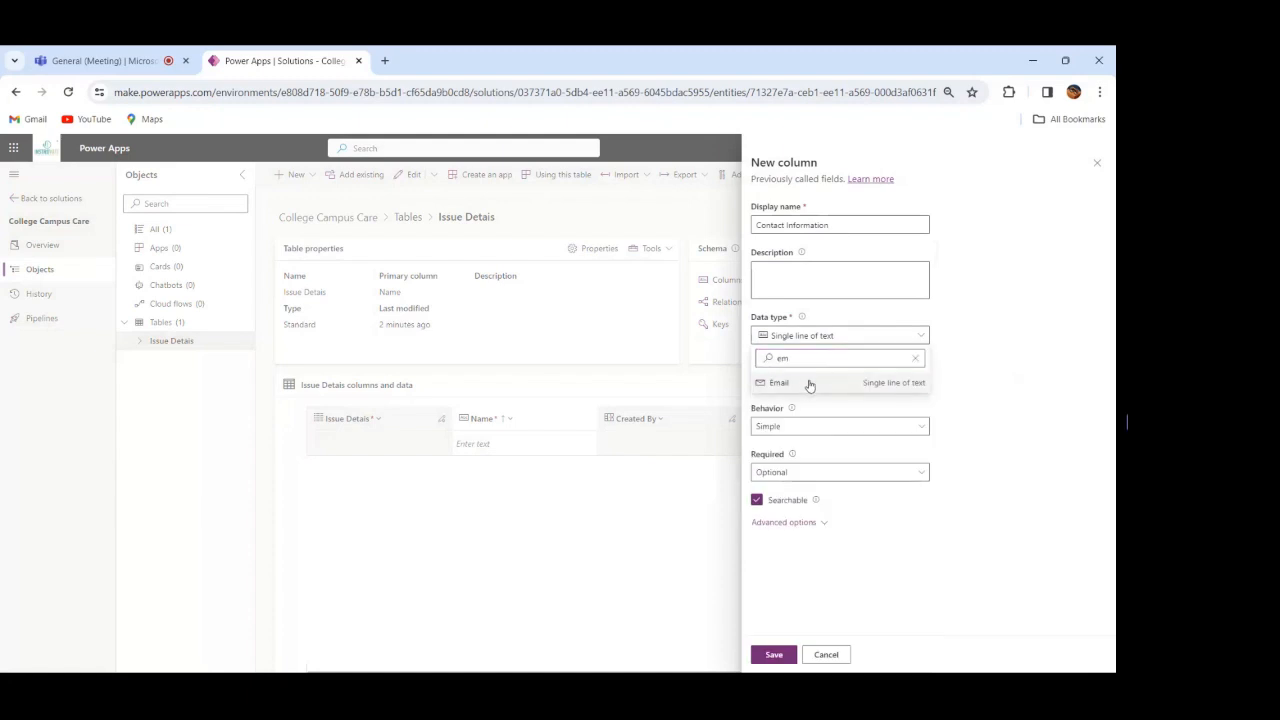
click(810, 383)
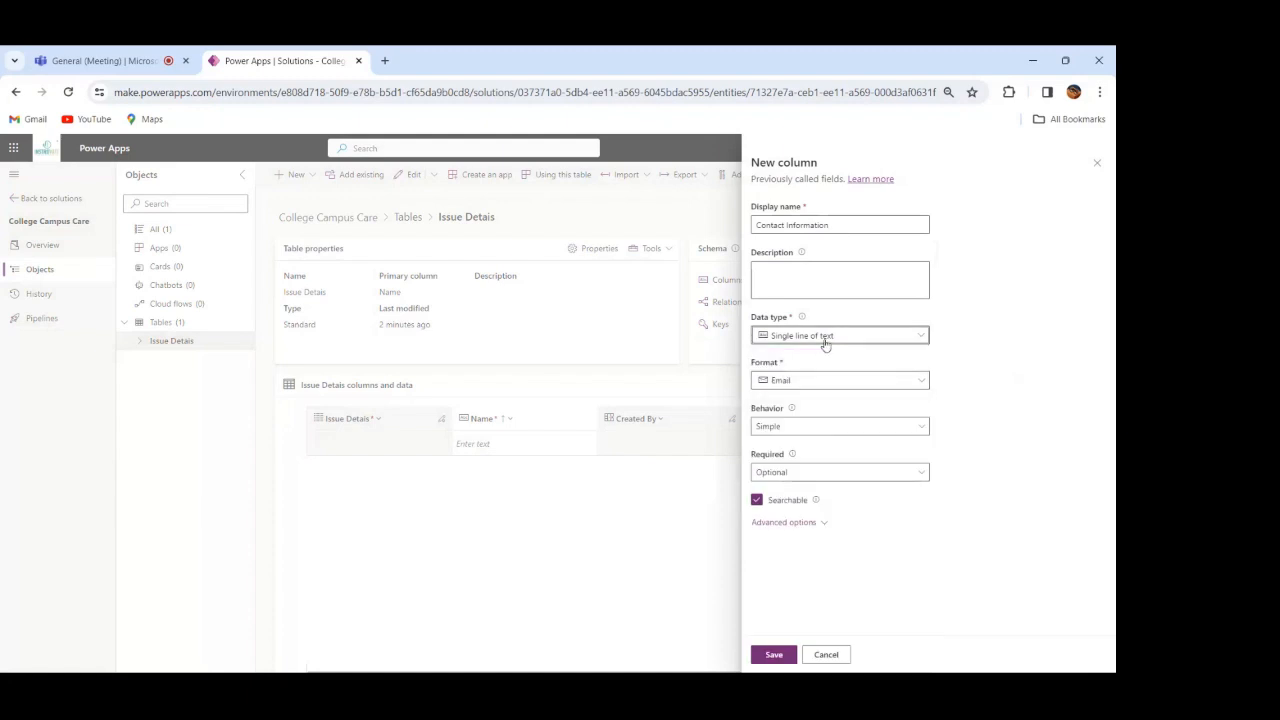
Step: Select the single-line Email data type again for the Contact Information column and save the column
click(826, 337)
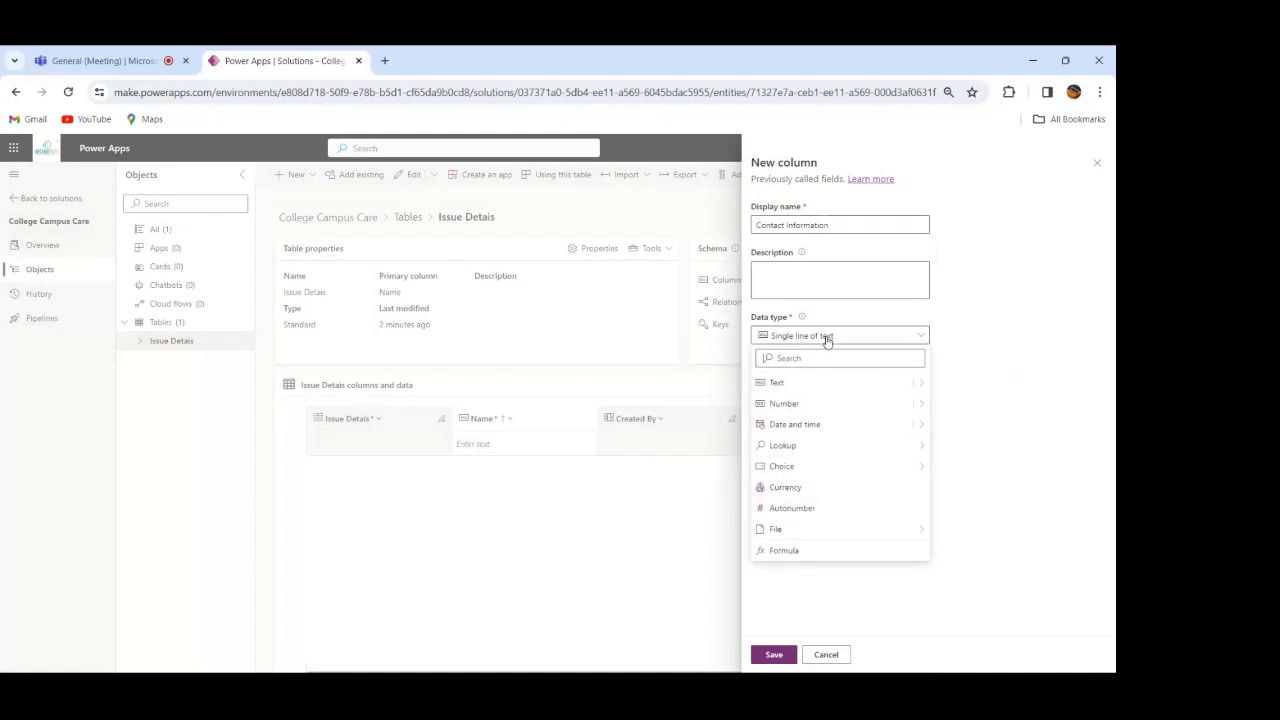
click(990, 405)
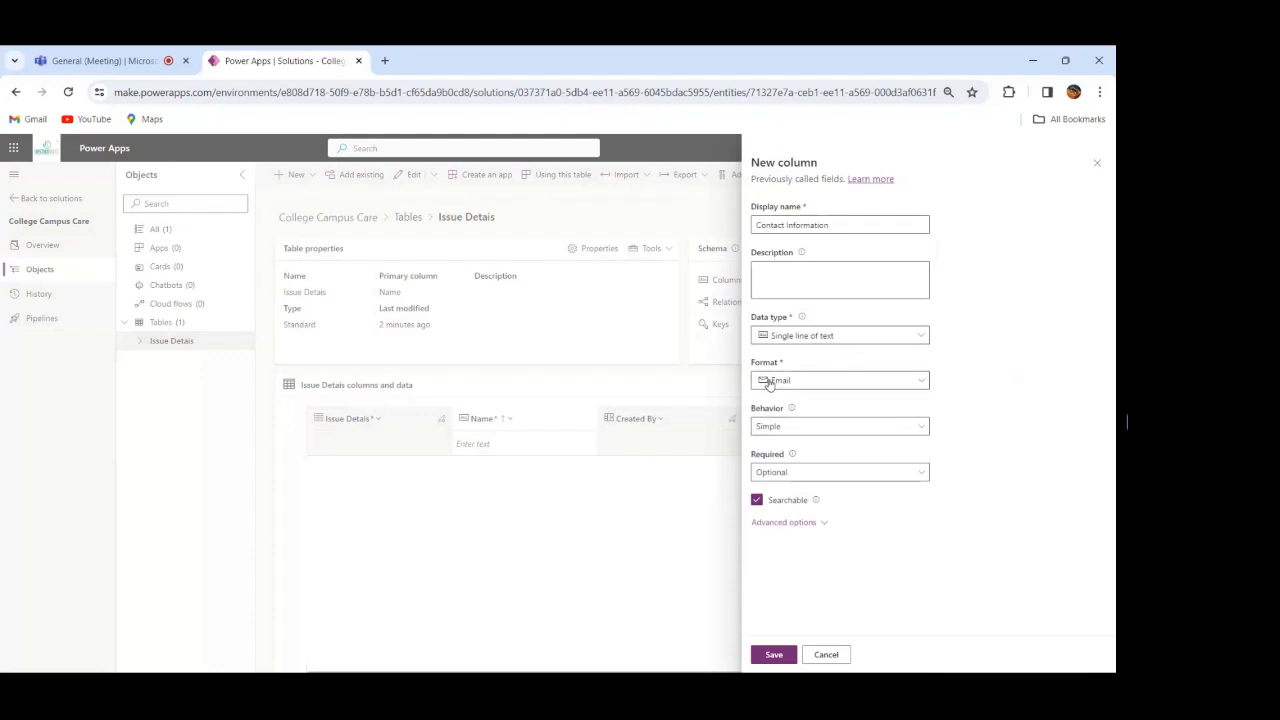
click(886, 335)
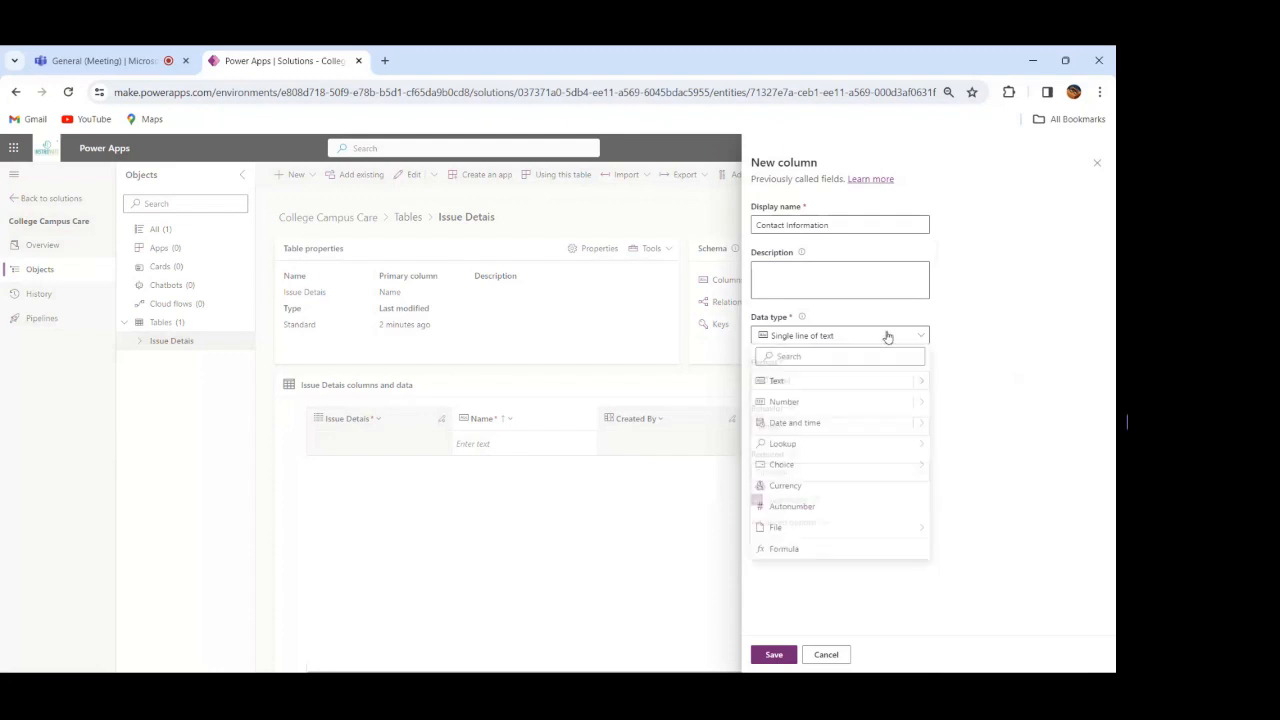
mouse_move(922, 385)
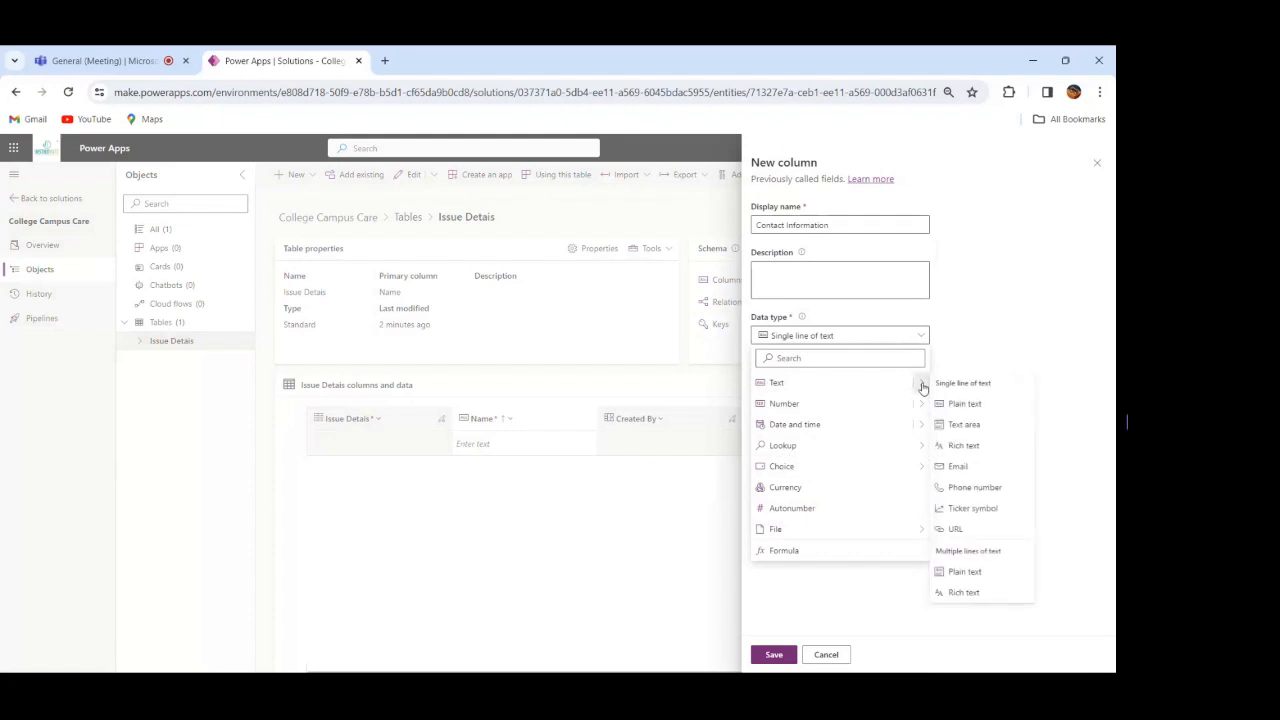
click(960, 467)
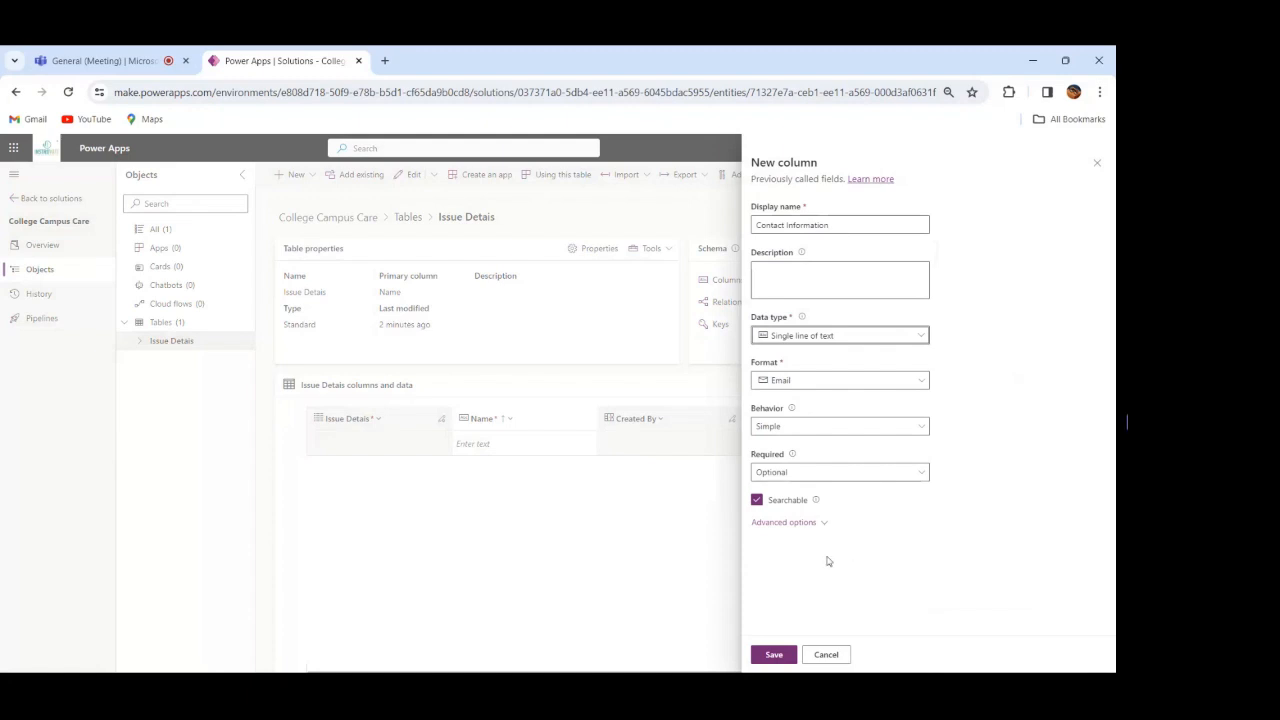
click(770, 655)
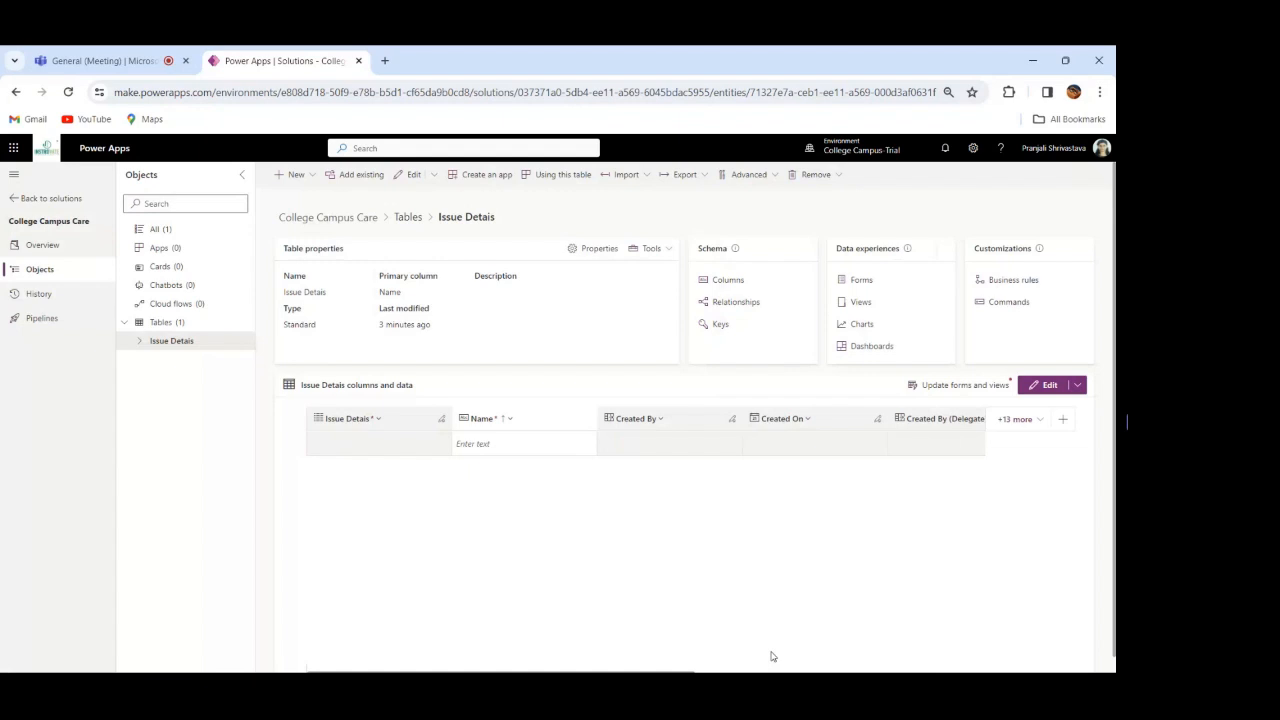
Step: Create another column in the Issue Detais table named Manager with the Lookup data type
click(296, 175)
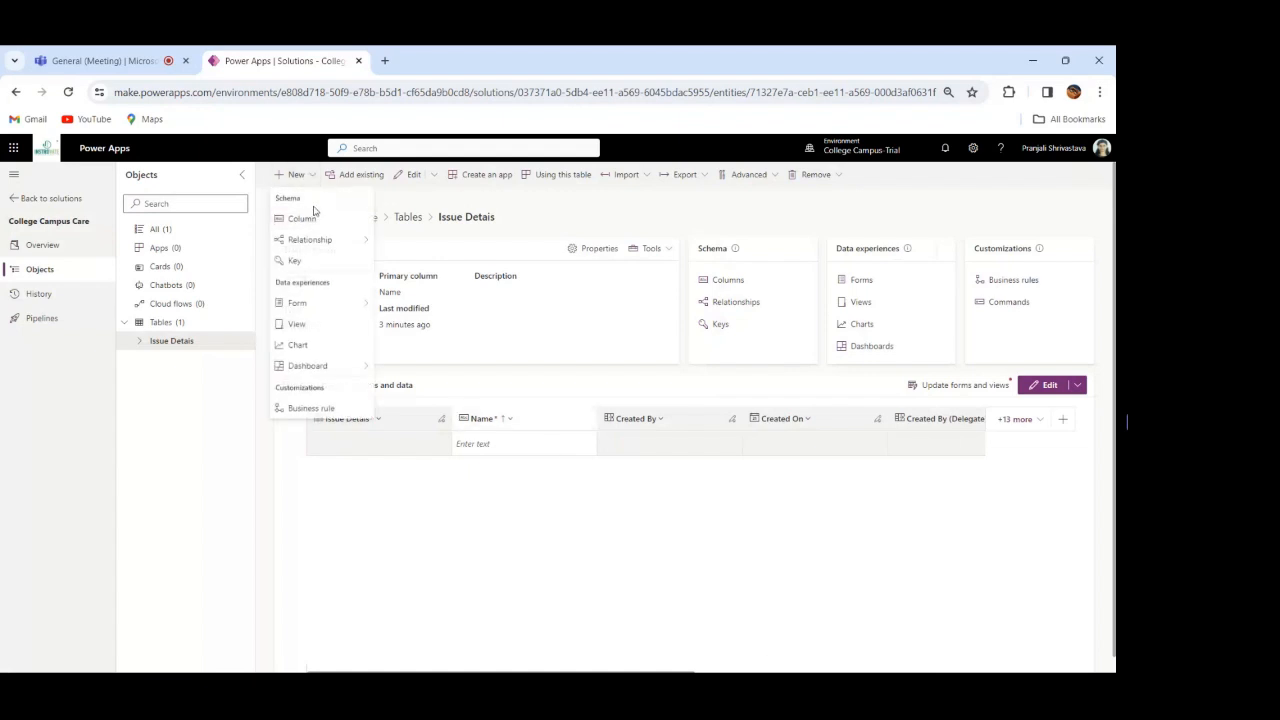
mouse_move(338, 244)
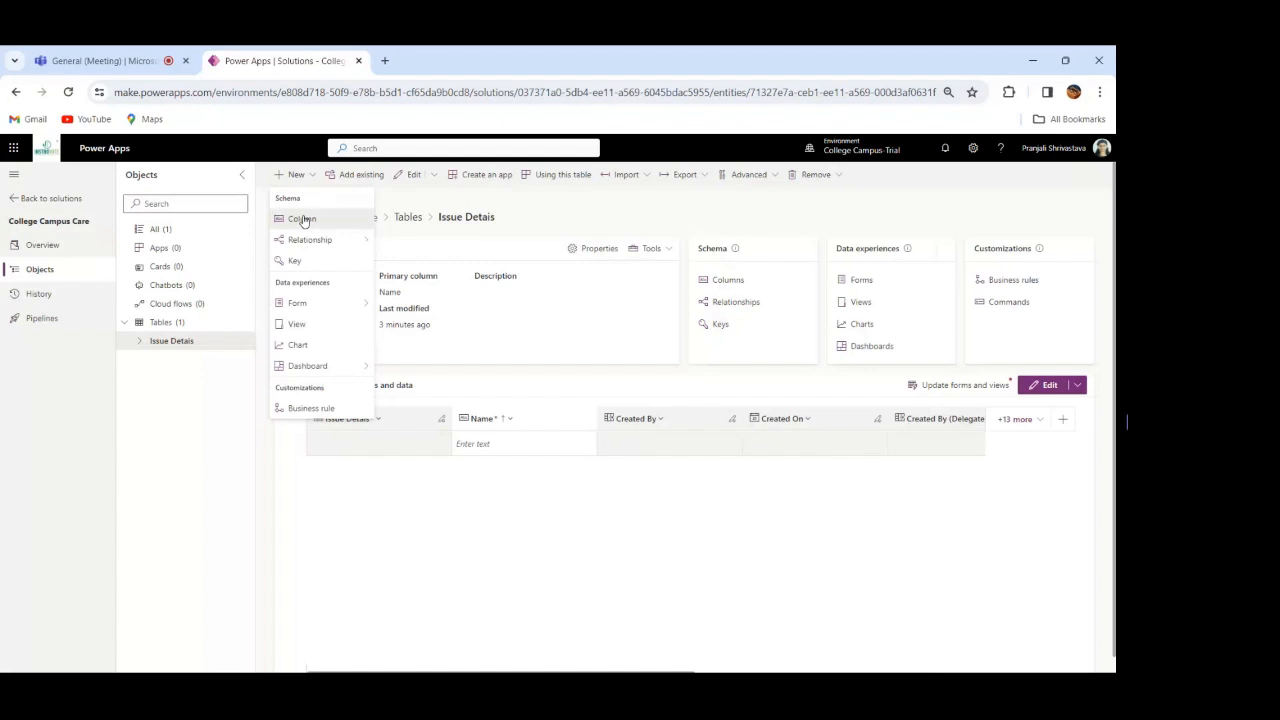
click(303, 220)
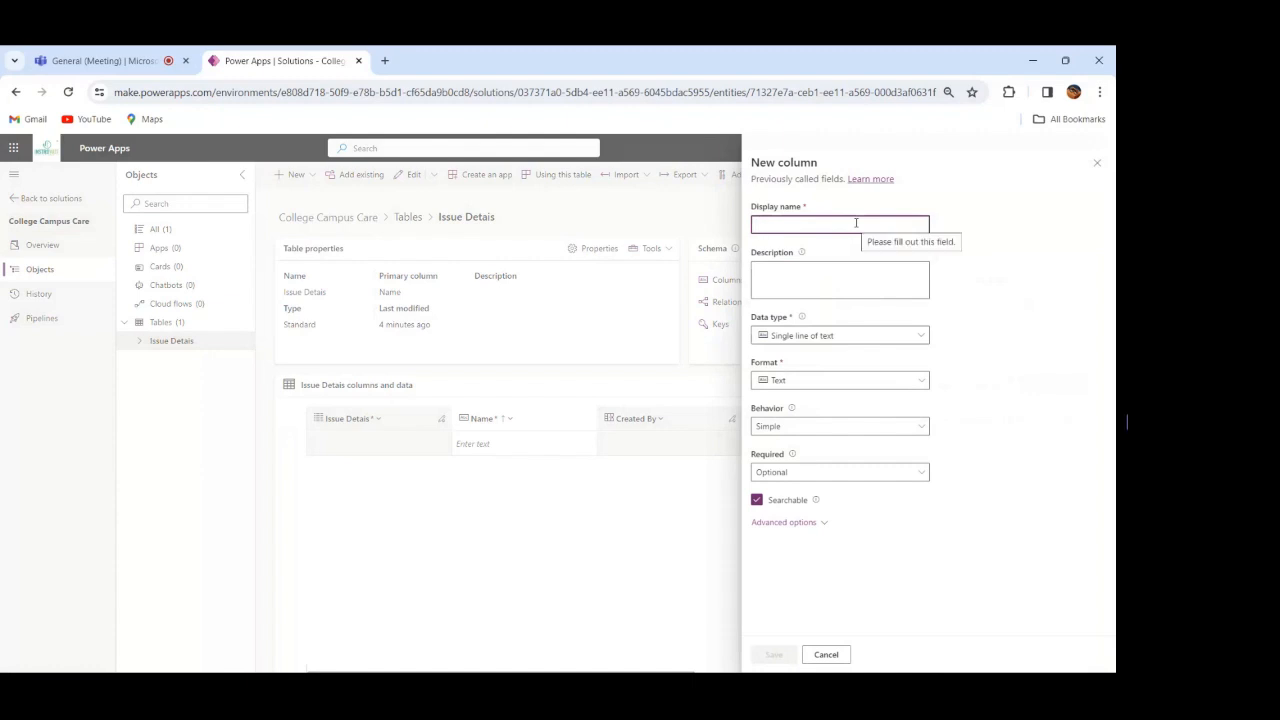
text(Manager)
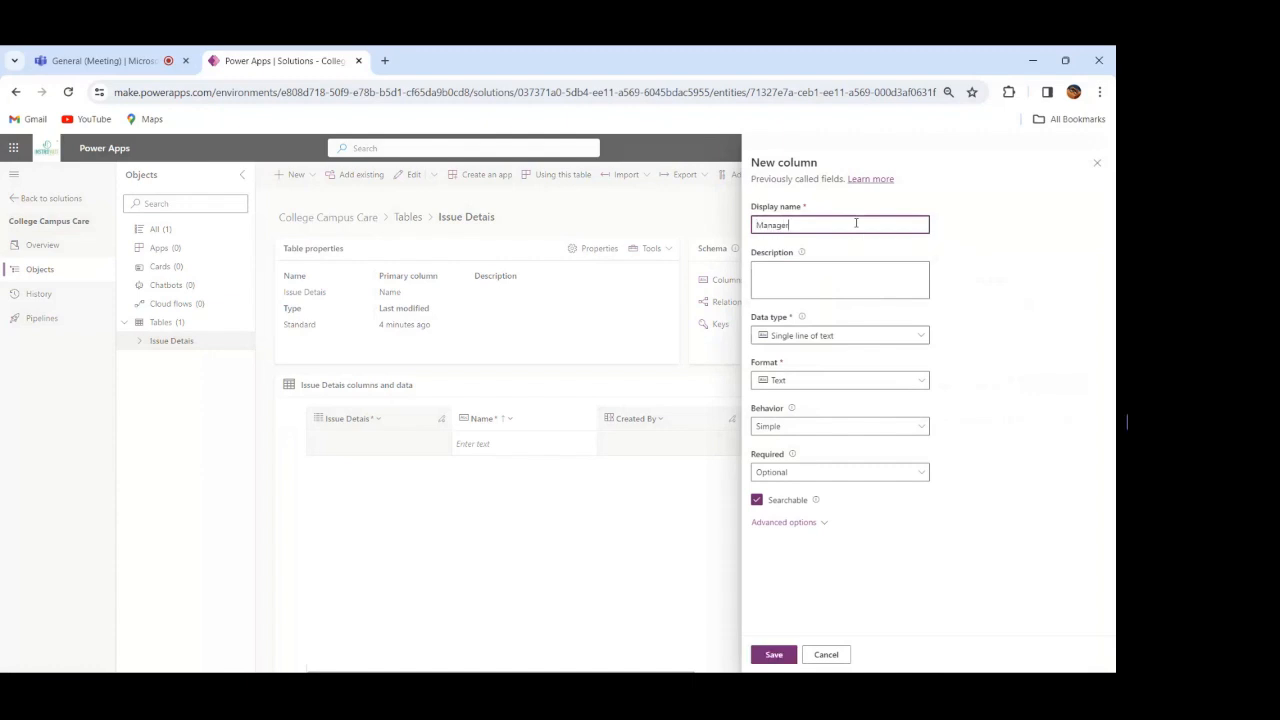
click(878, 340)
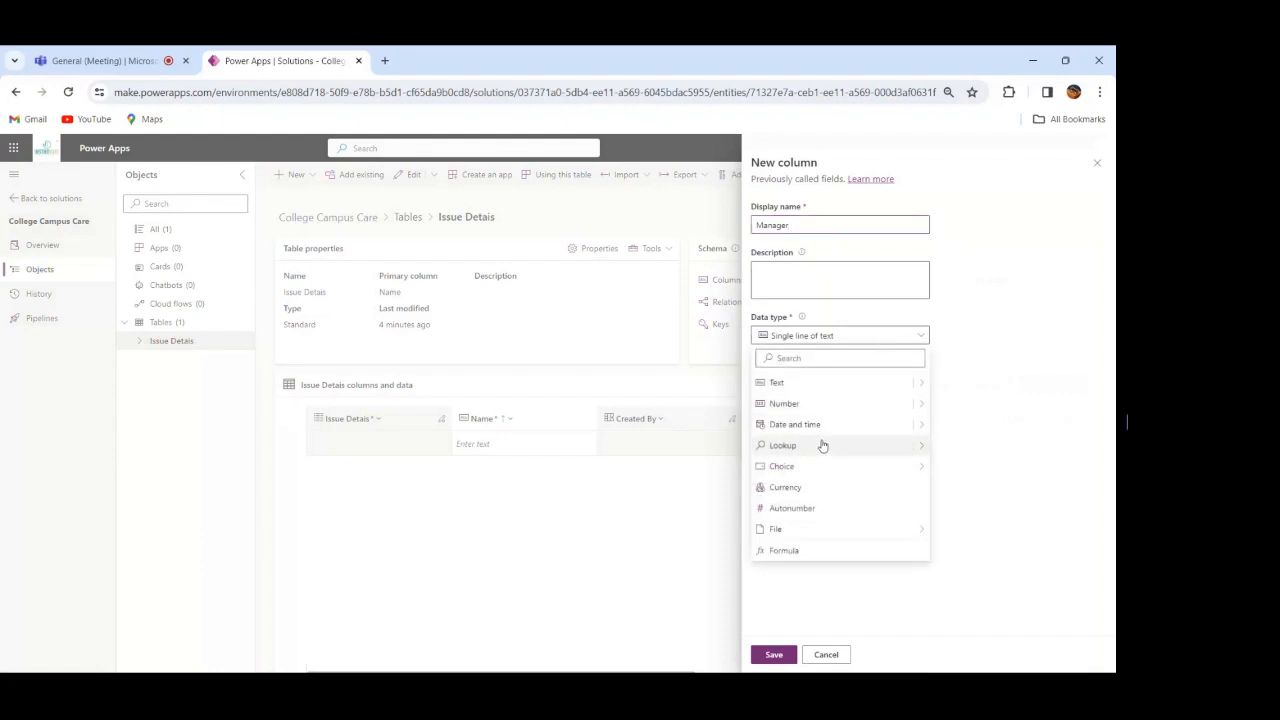
mouse_move(819, 451)
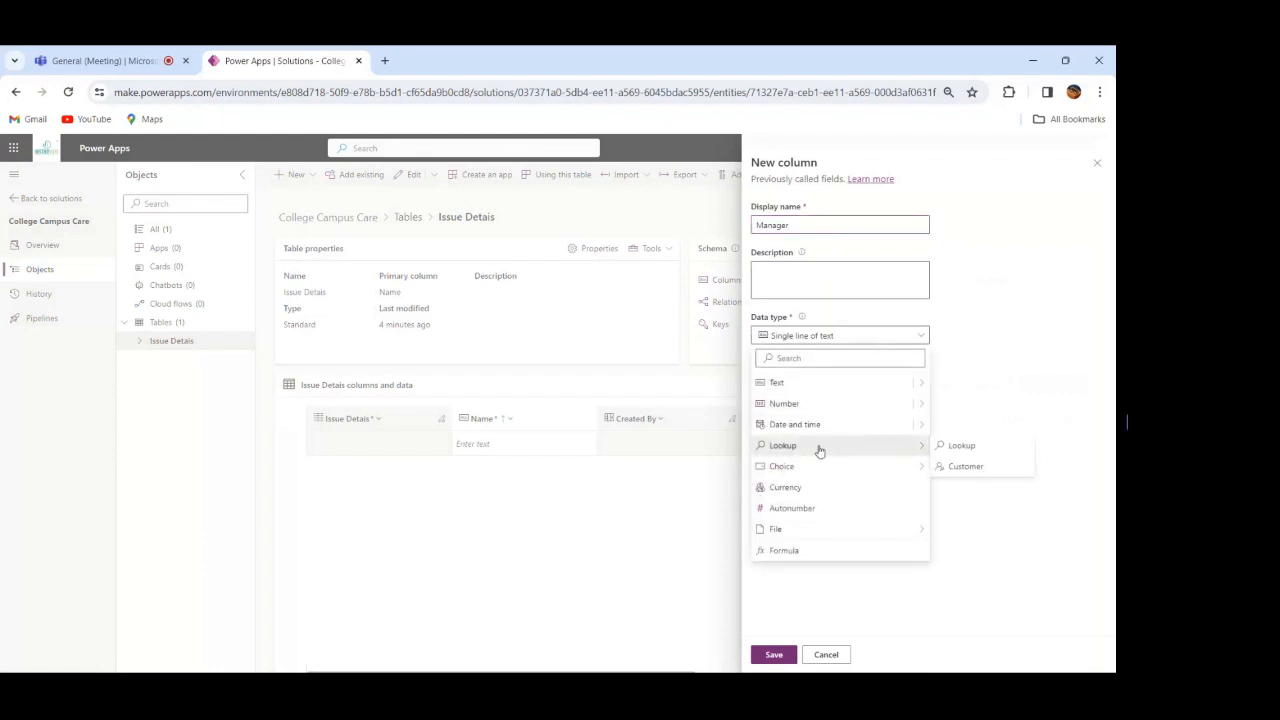
click(960, 446)
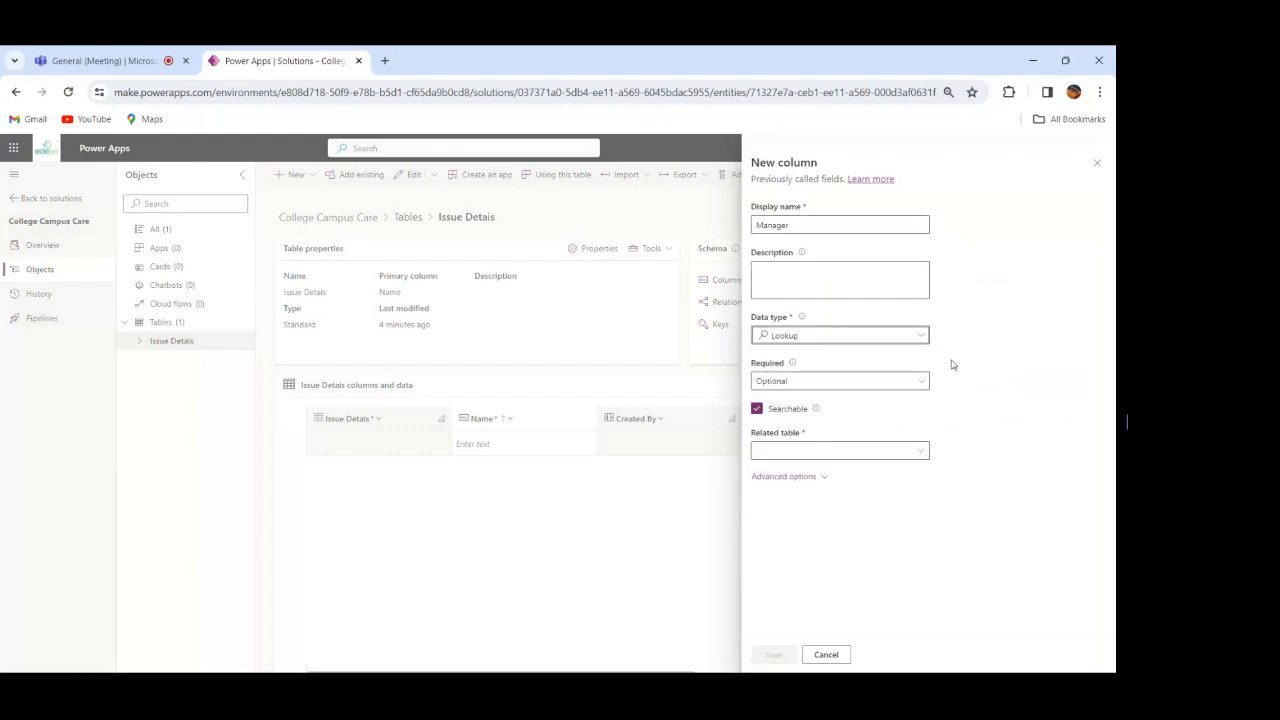
Step: Make the Manager column Business required, set its related table to User, and save it
click(920, 385)
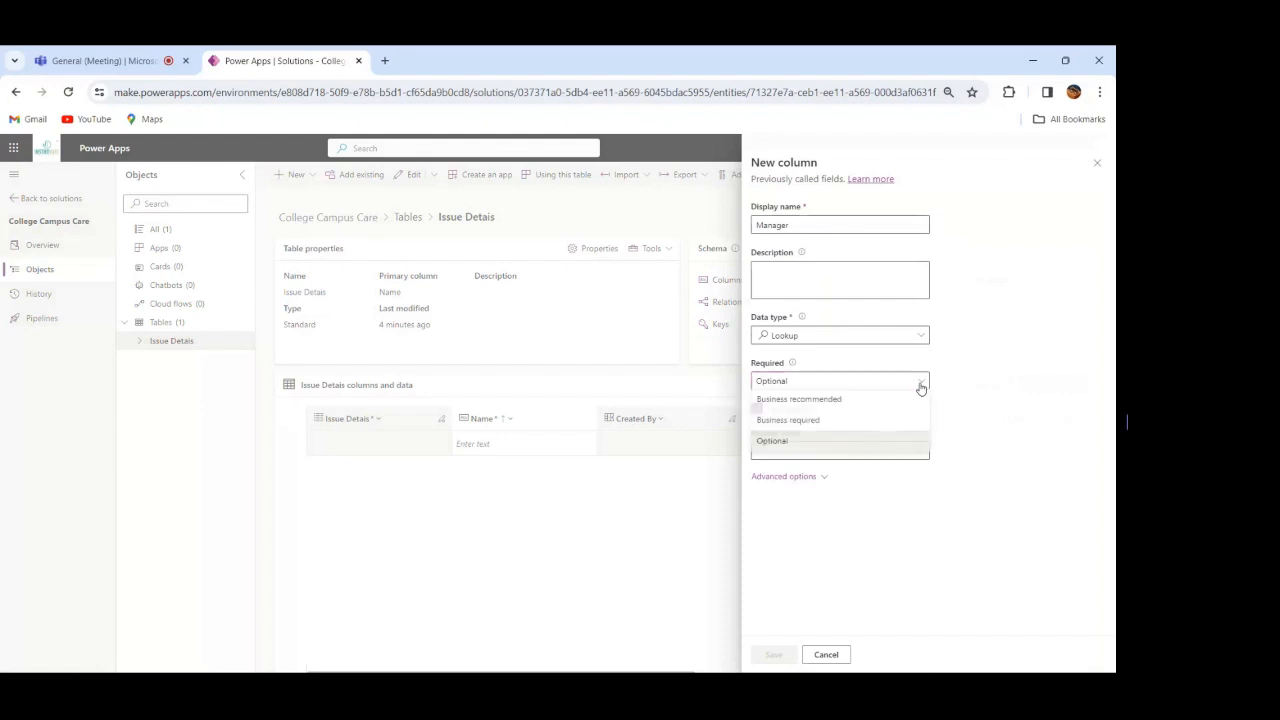
click(845, 422)
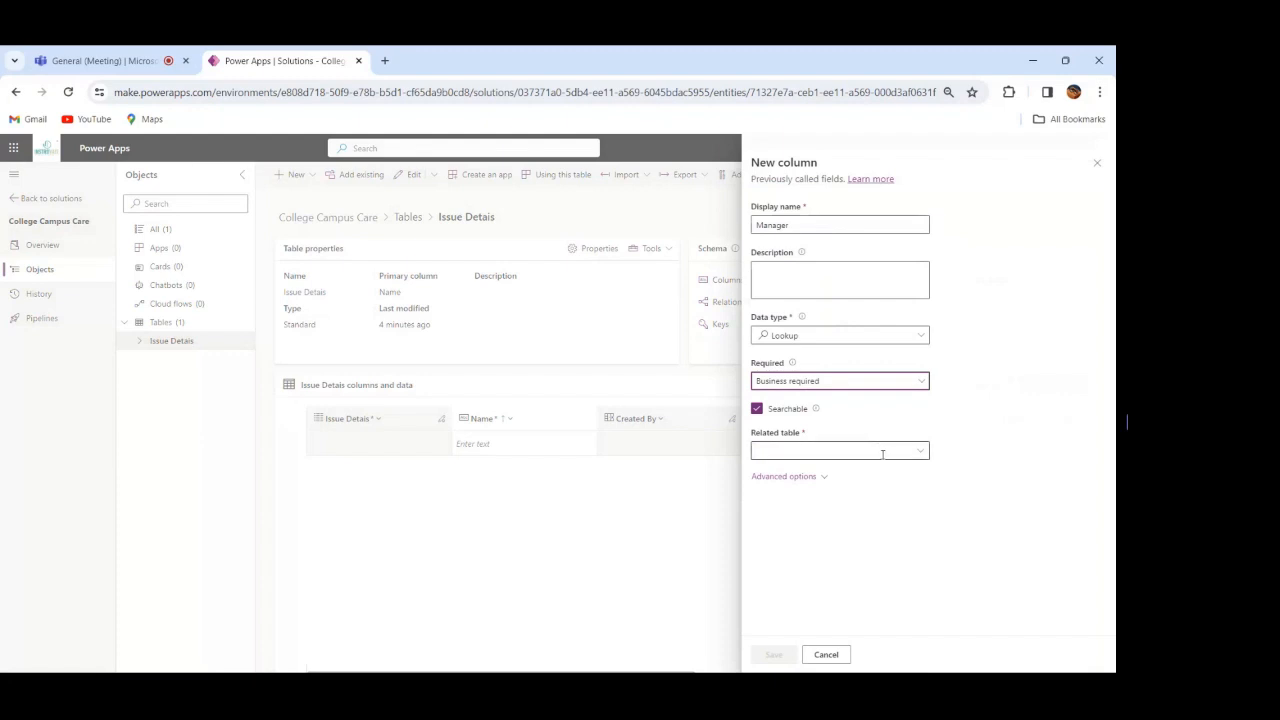
click(840, 452)
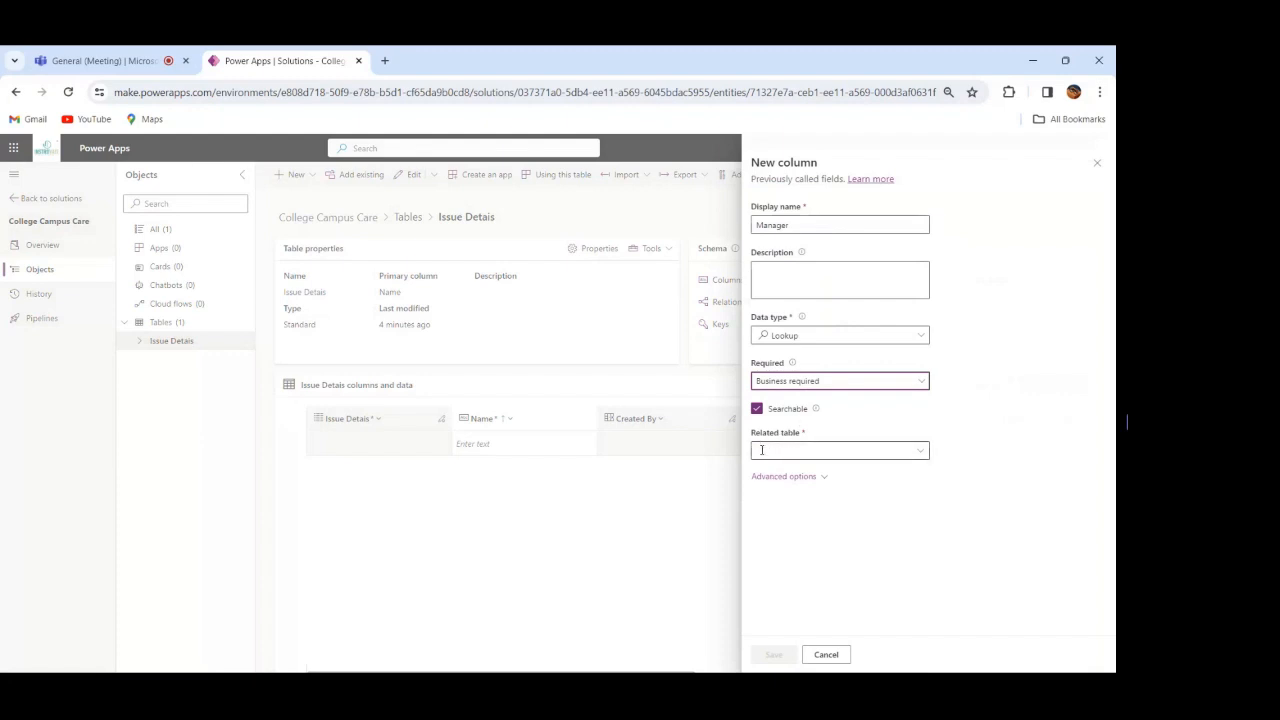
click(886, 451)
text(user)
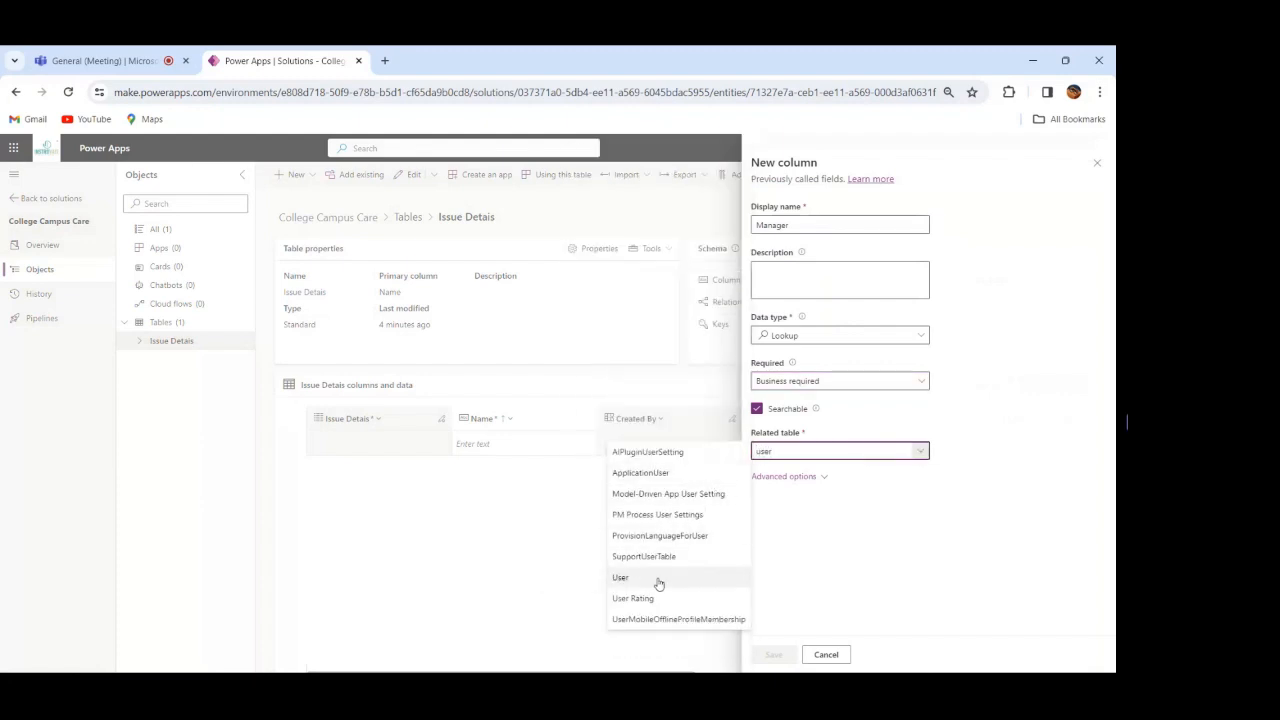
click(621, 577)
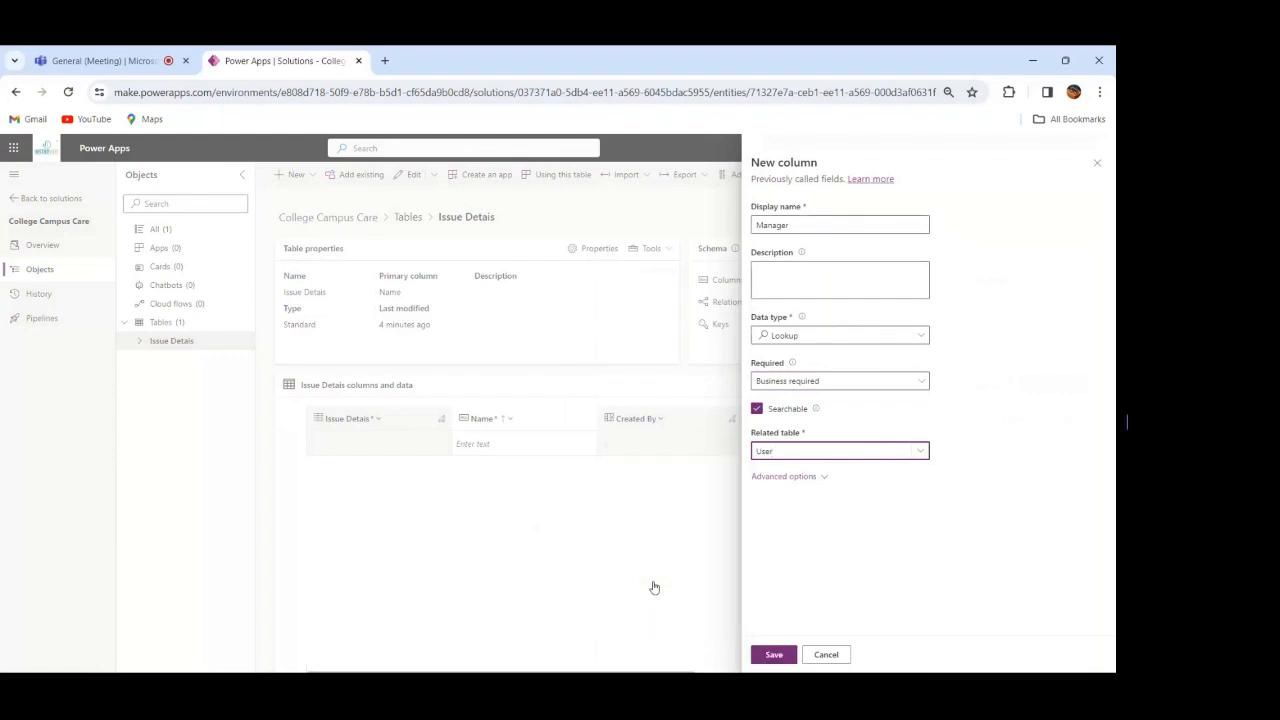
click(770, 656)
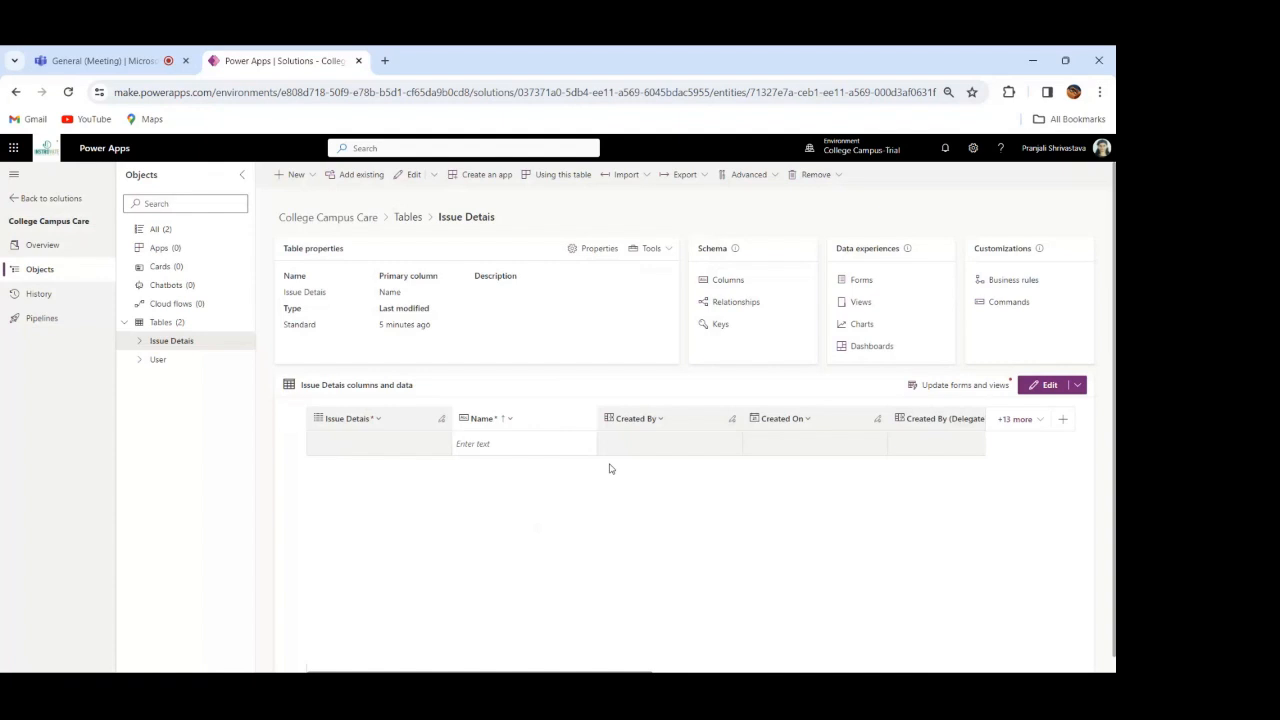
Step: Publish all customizations from the solution's full object list and reopen the Issue Detais table
click(159, 232)
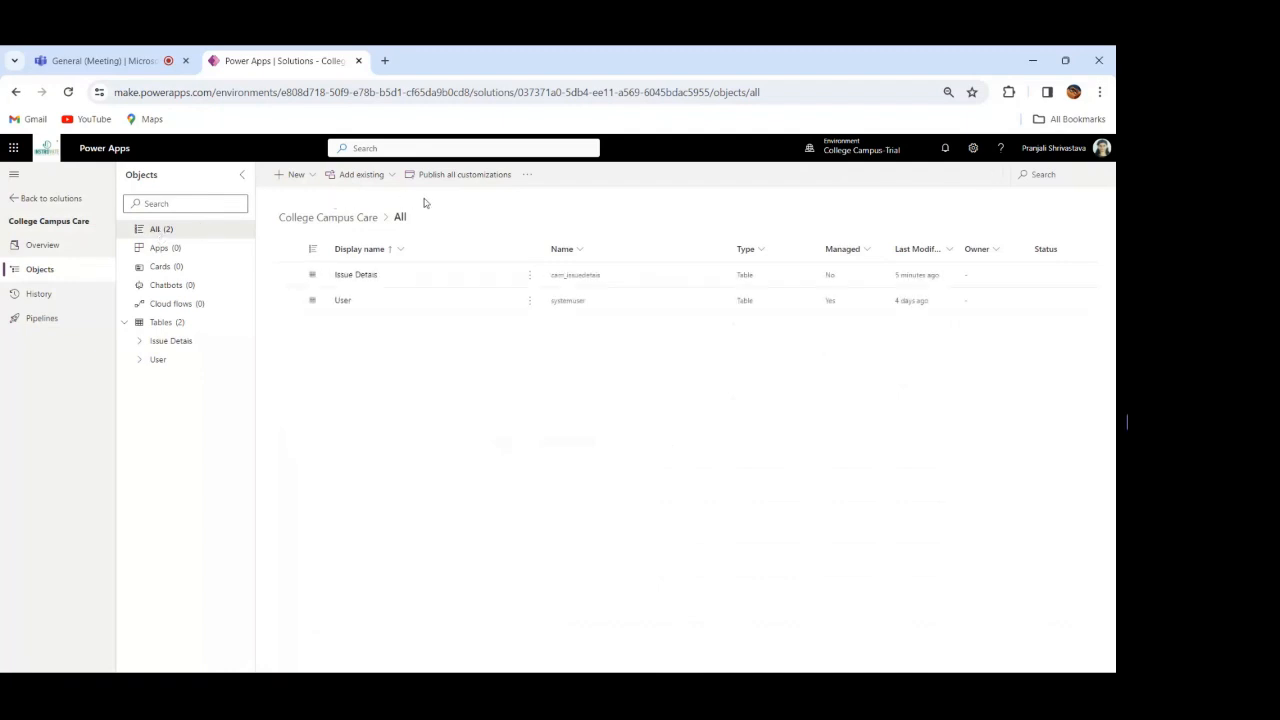
click(462, 177)
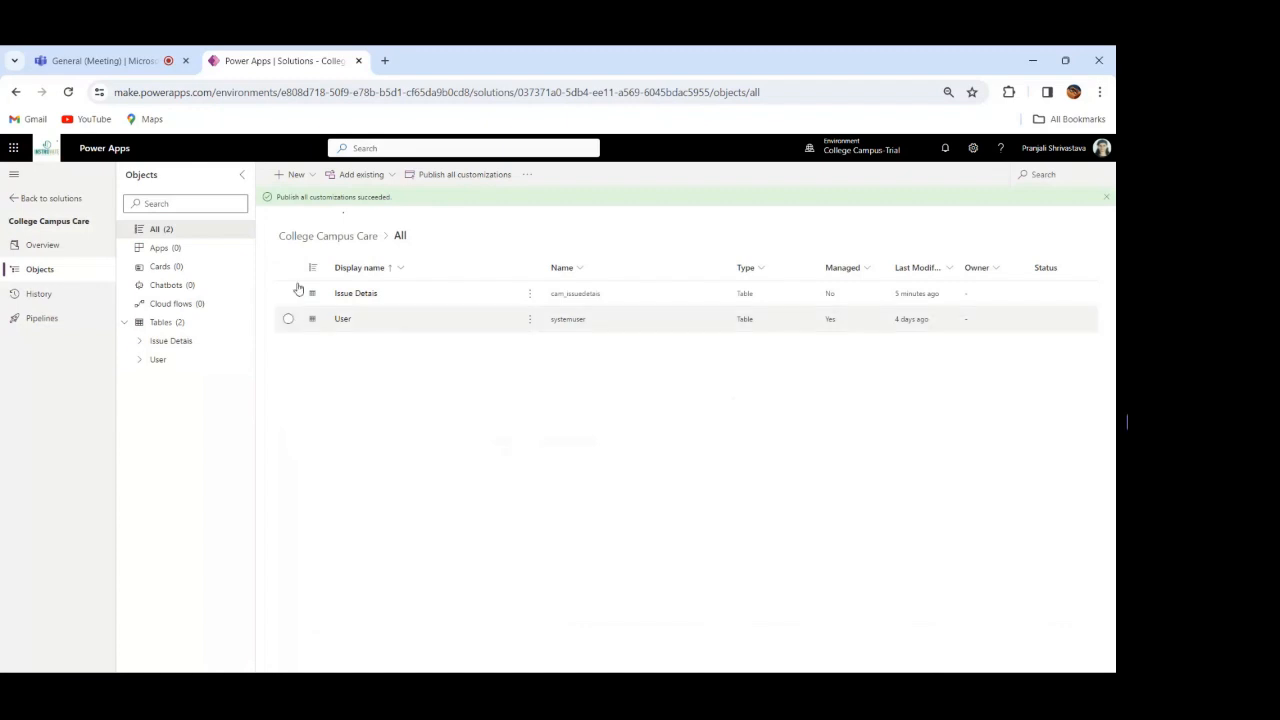
click(357, 294)
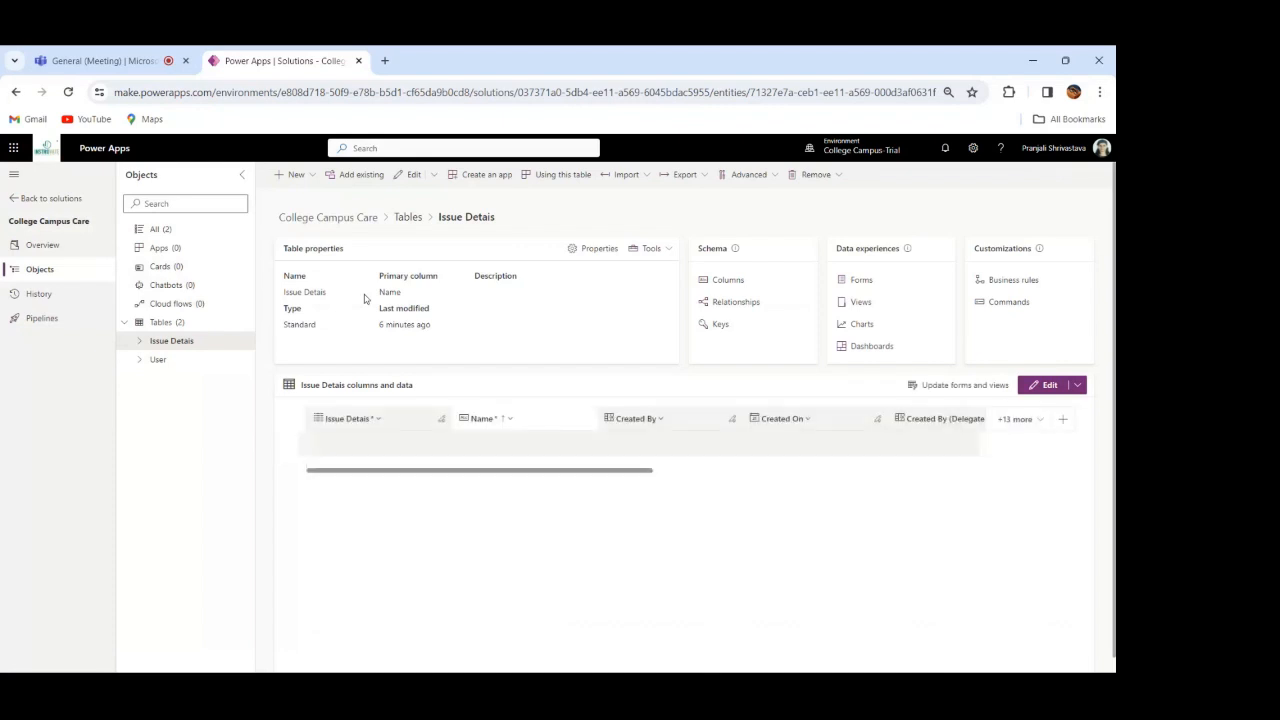
Step: Add a Resolution column of data type Multiple lines of text, plain text, to the Issue Detais table and save it
click(297, 176)
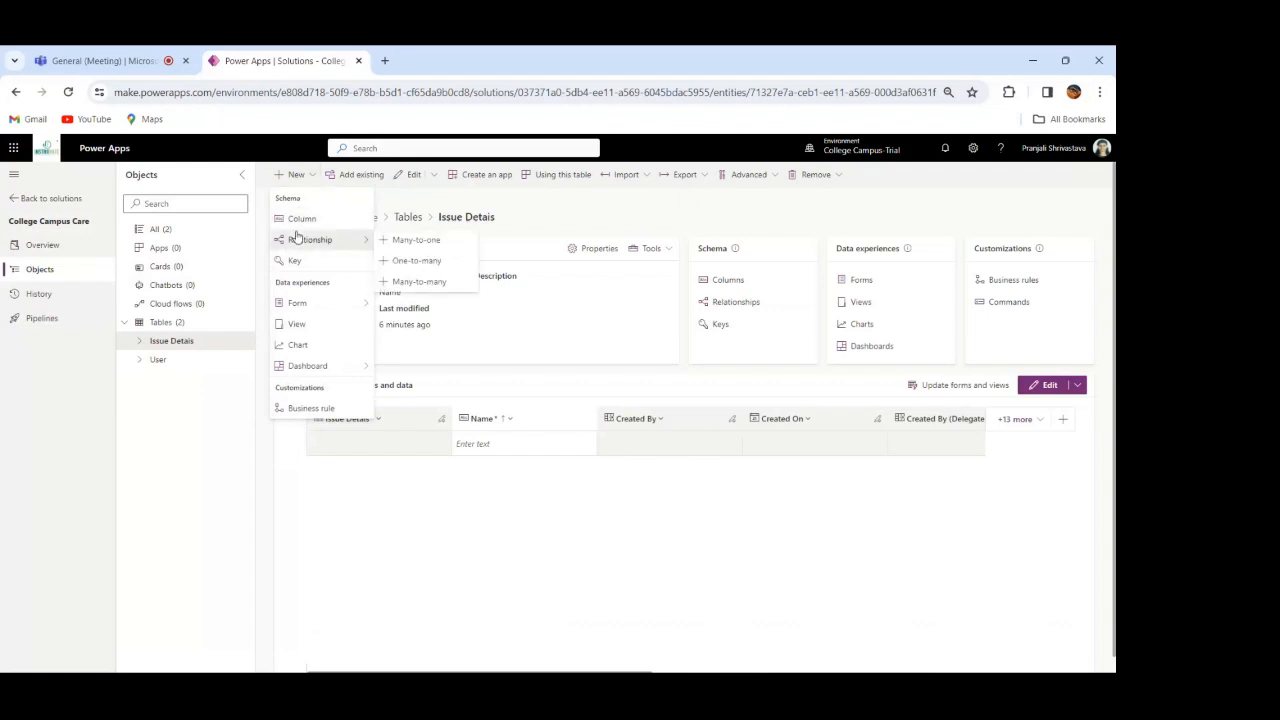
click(297, 220)
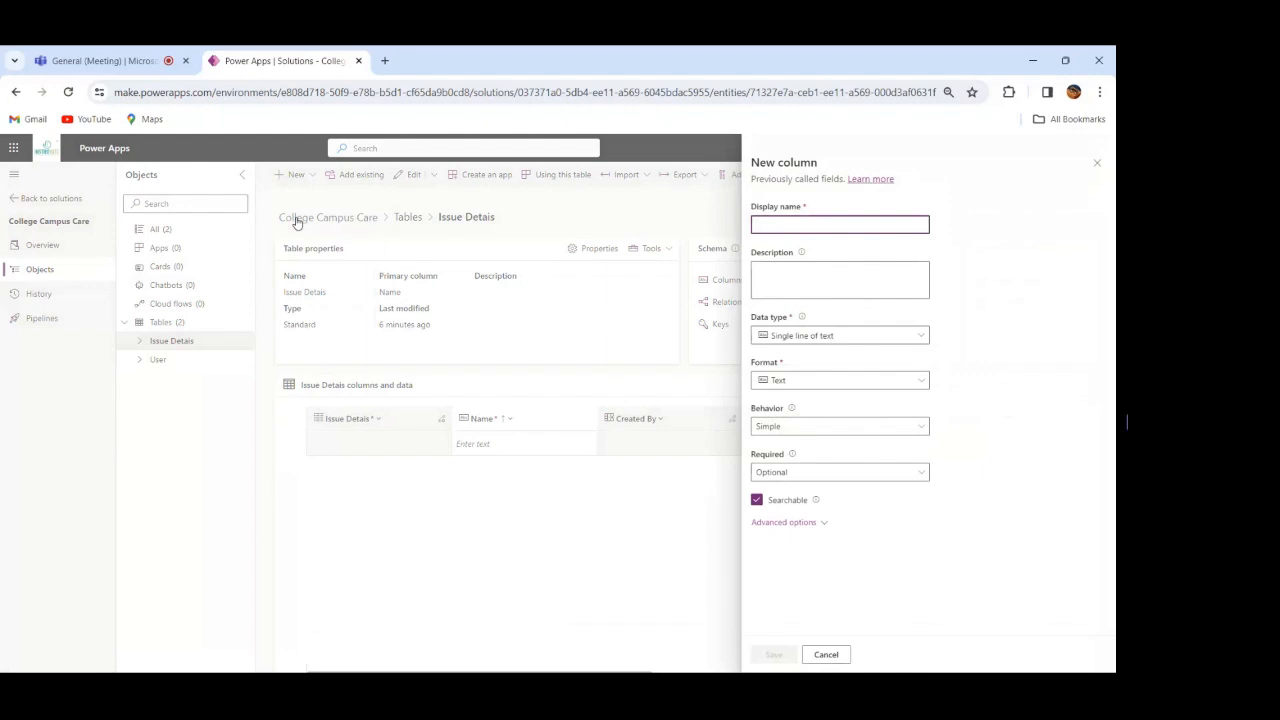
text(R)
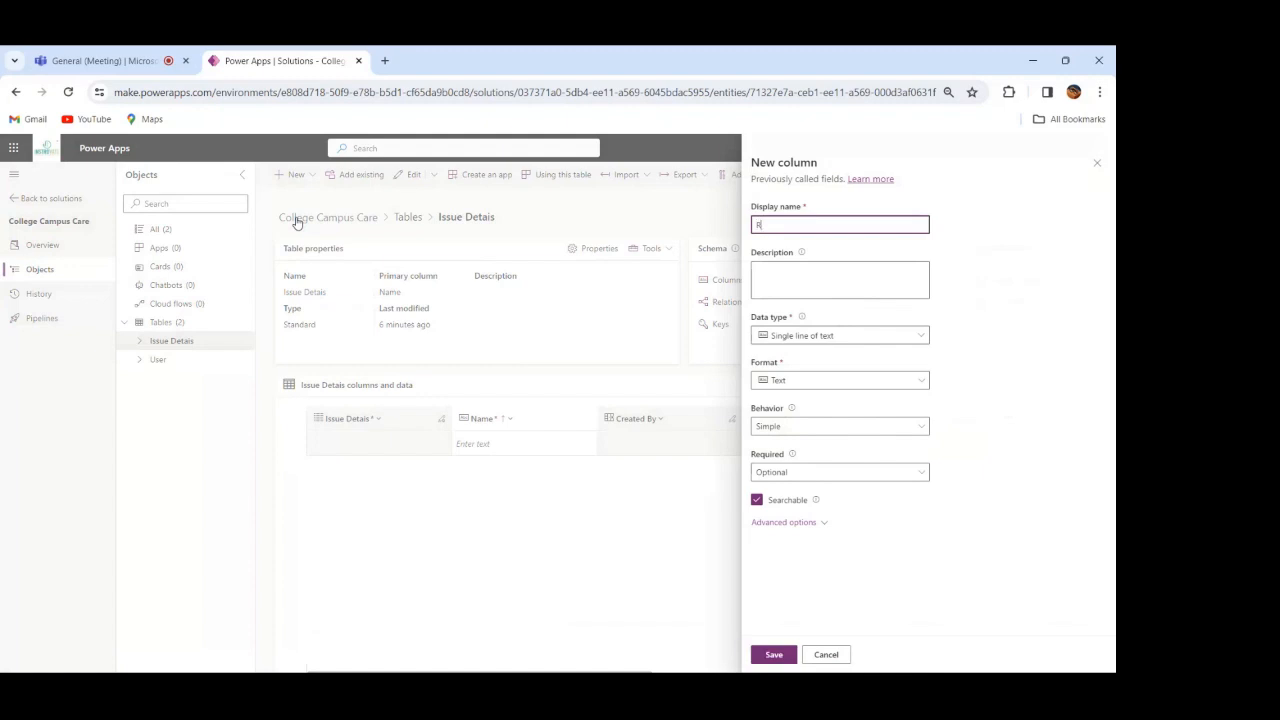
text(esolution)
click(870, 342)
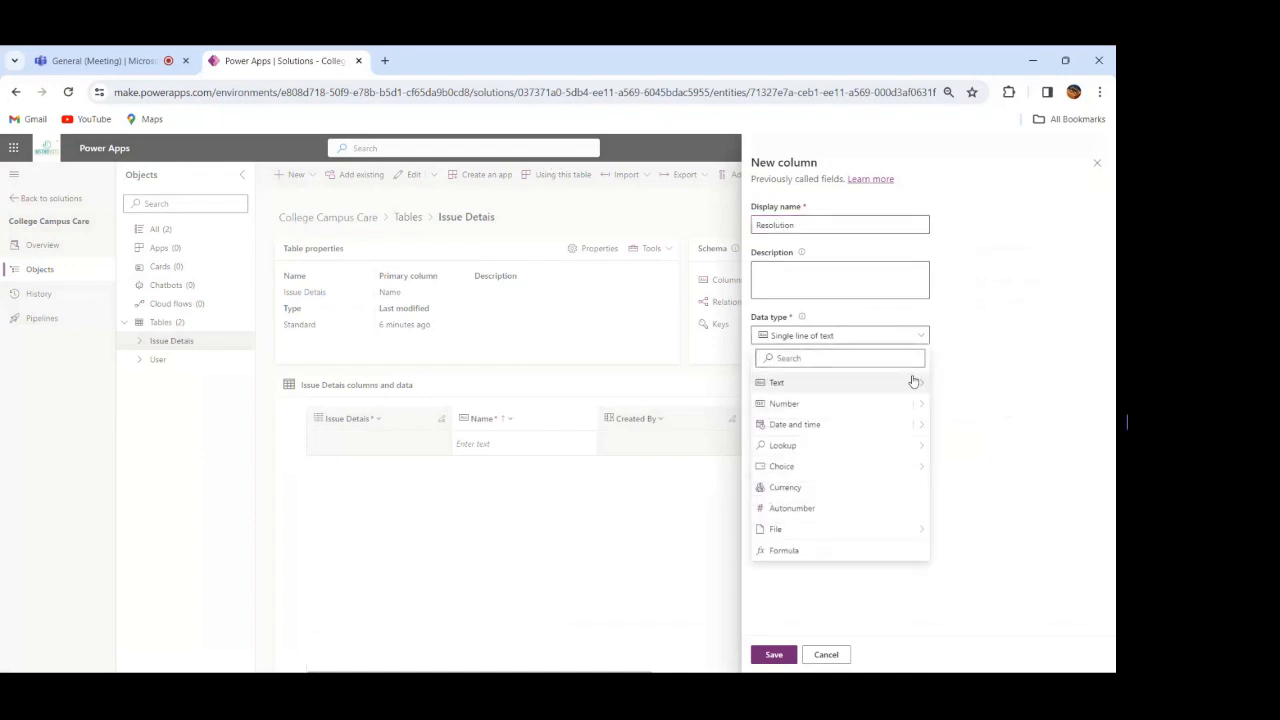
mouse_move(920, 387)
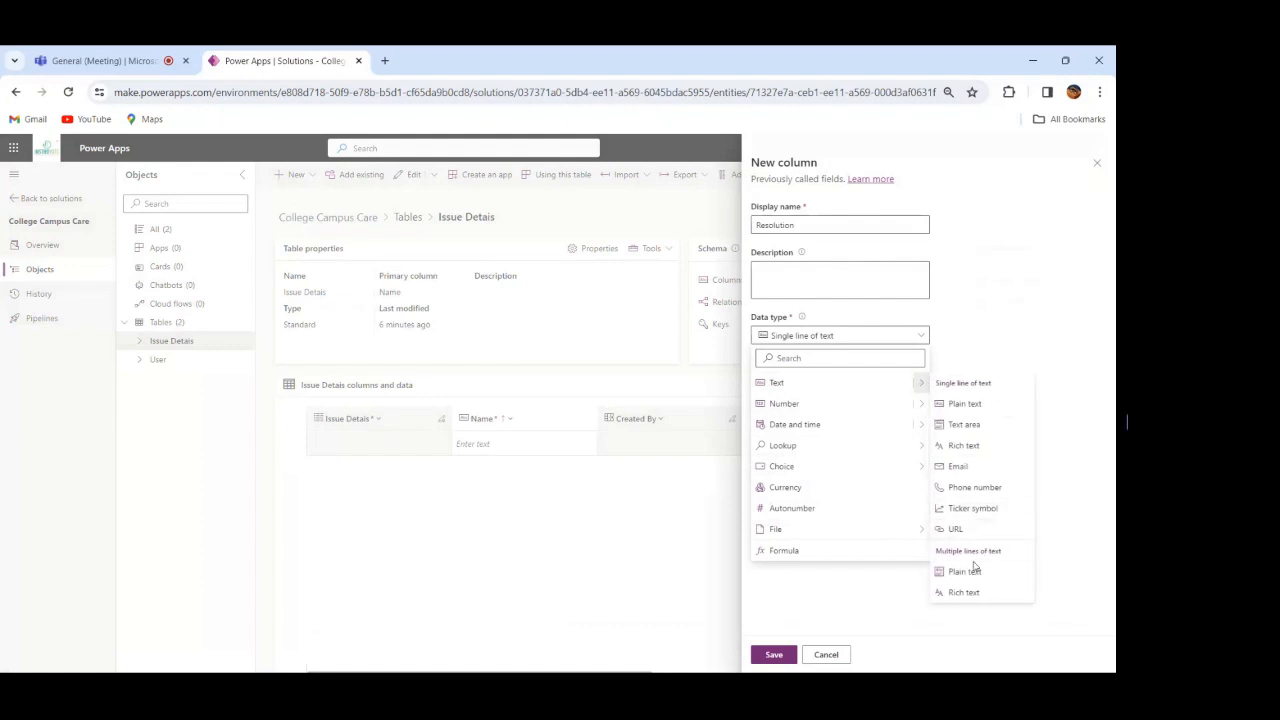
click(967, 574)
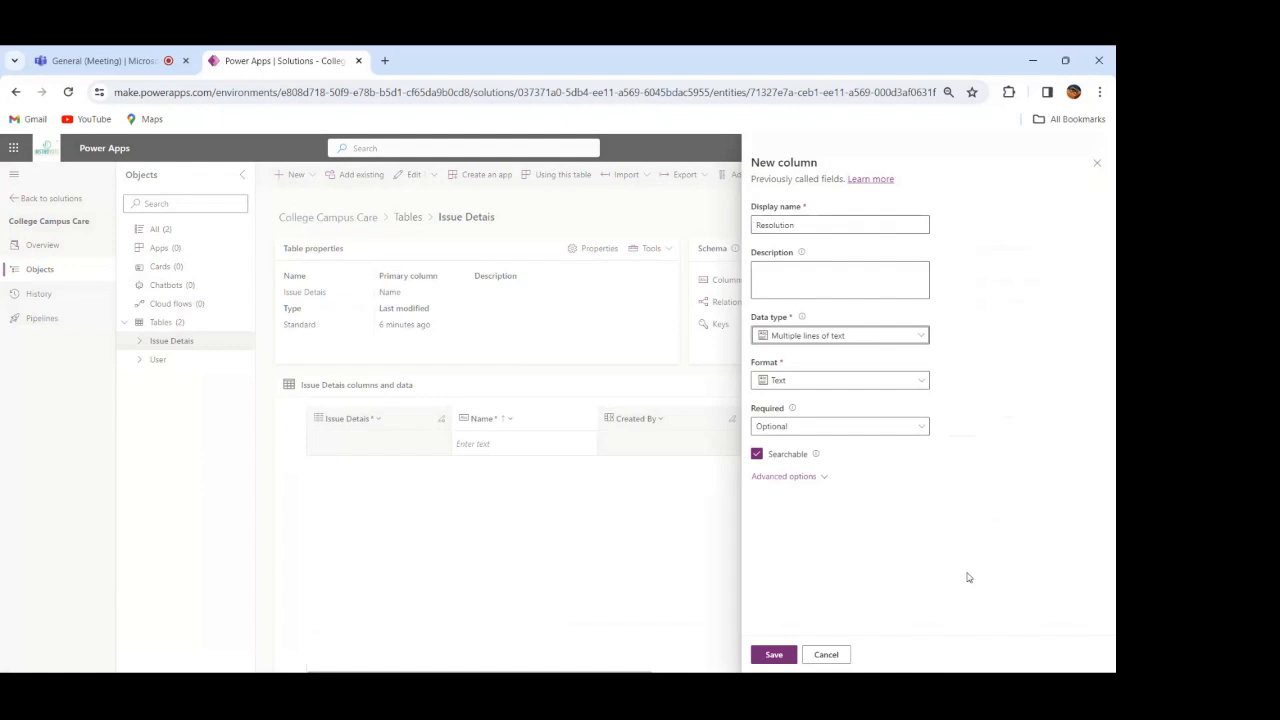
click(774, 657)
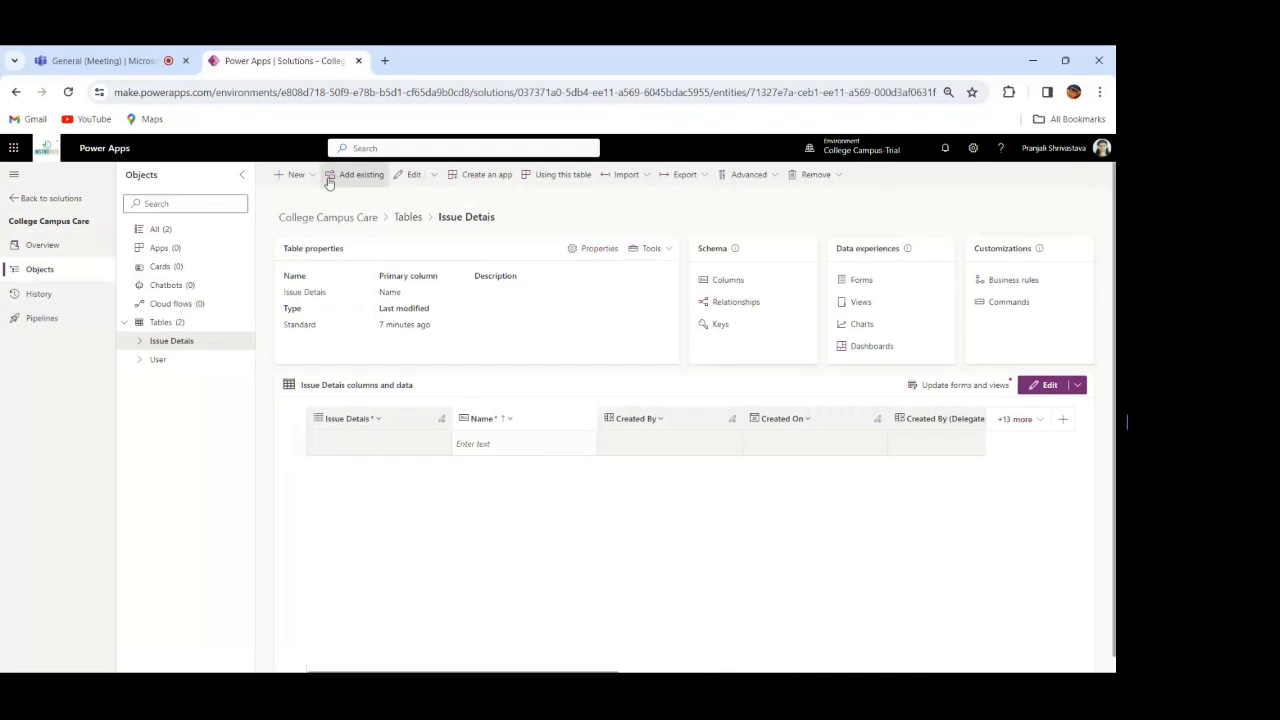
Step: Add a Resolved On column with the Date and time data type to the Issue Detais table and save it
click(295, 175)
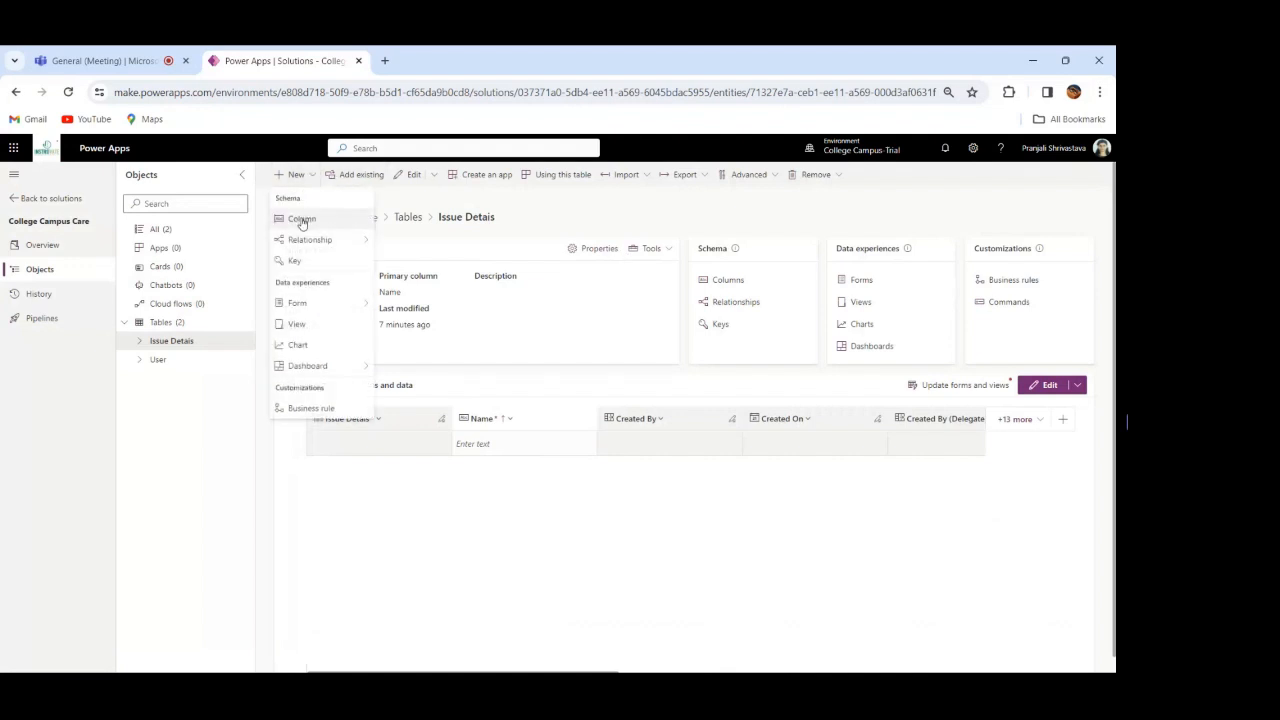
click(302, 220)
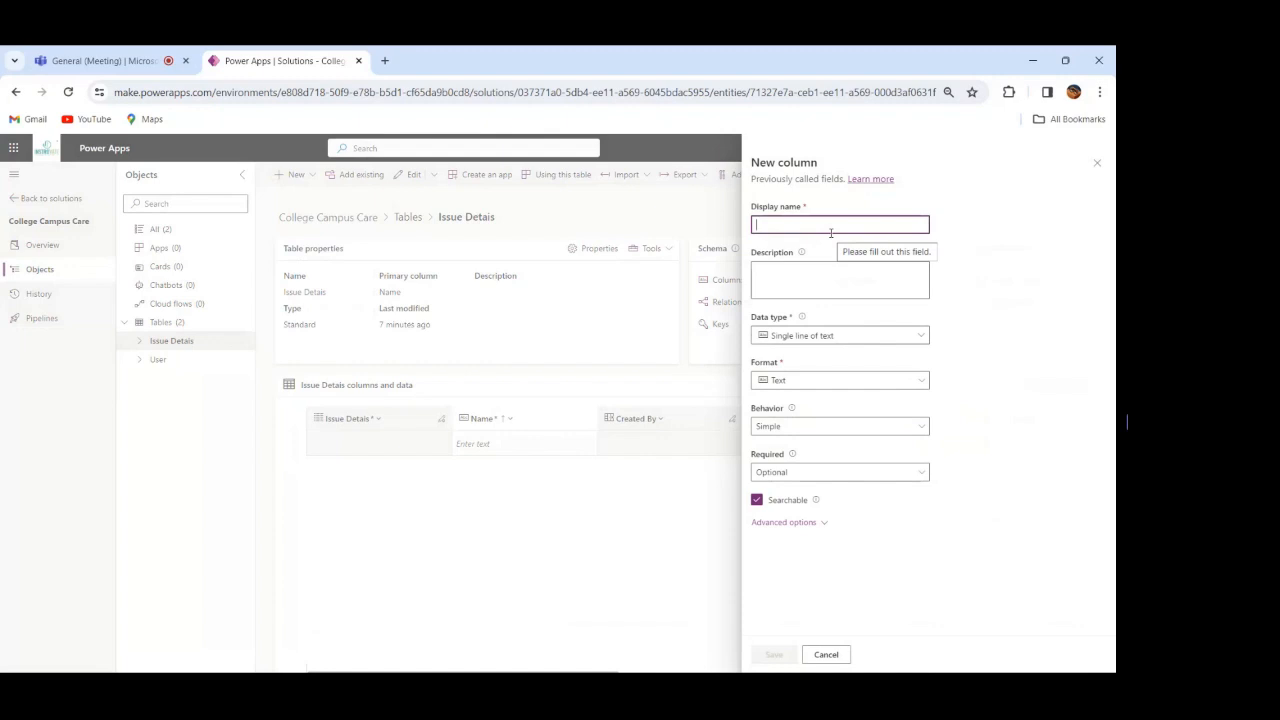
text(Resolve)
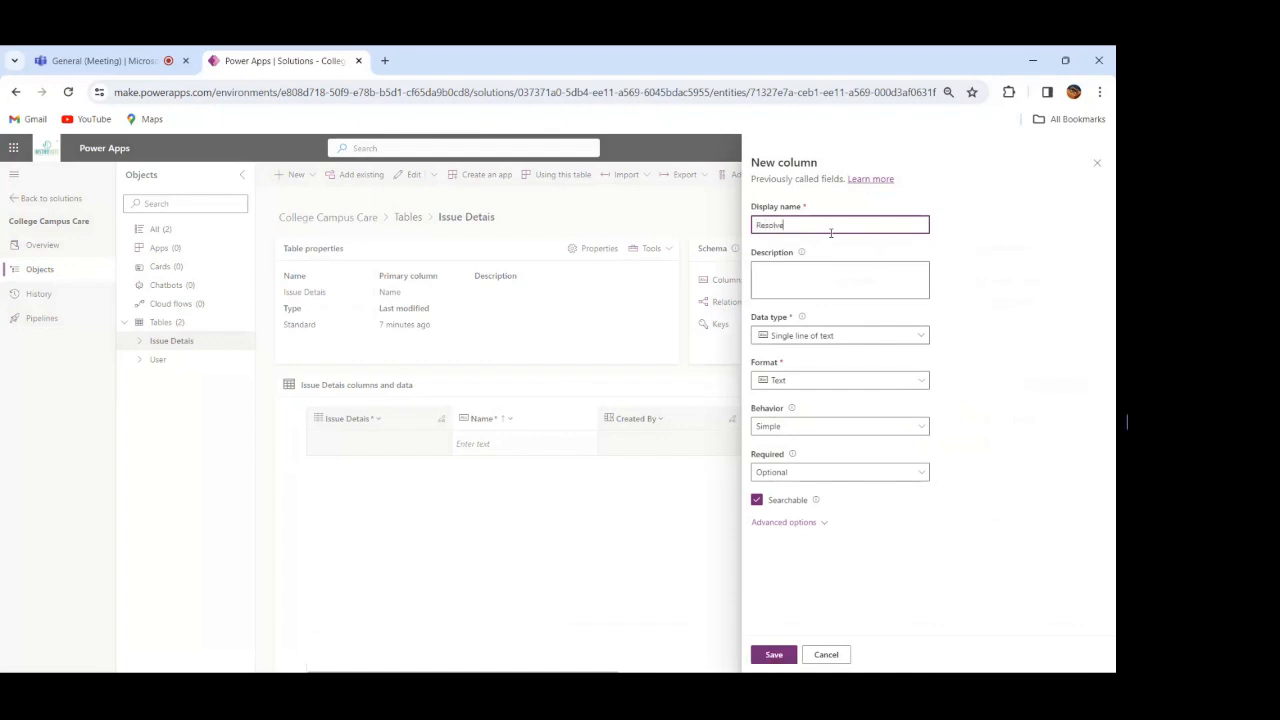
text(d On)
click(855, 337)
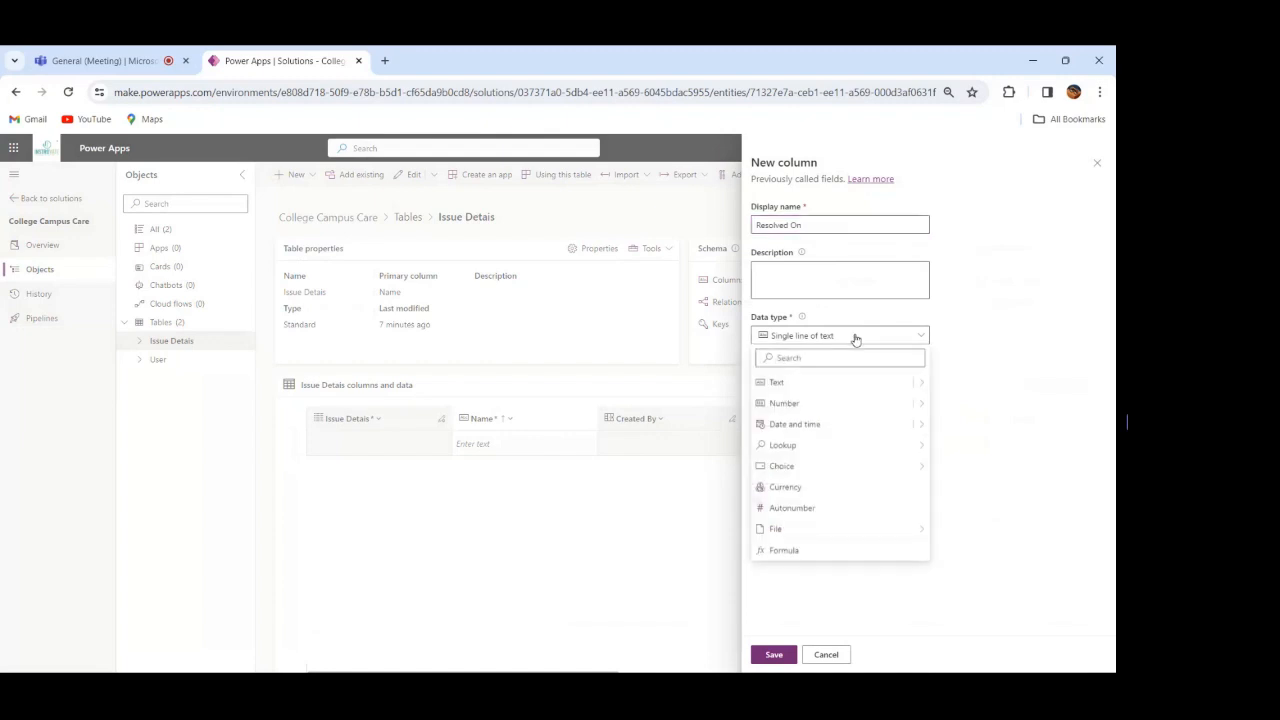
click(808, 425)
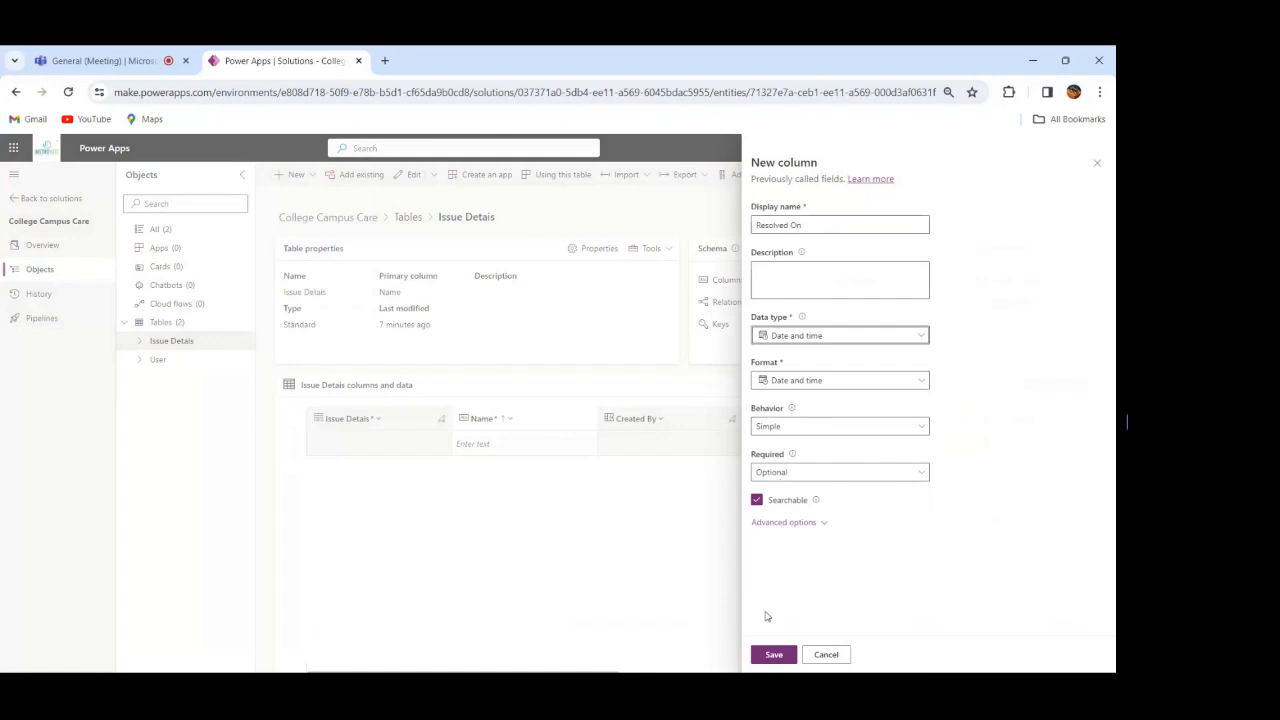
click(773, 655)
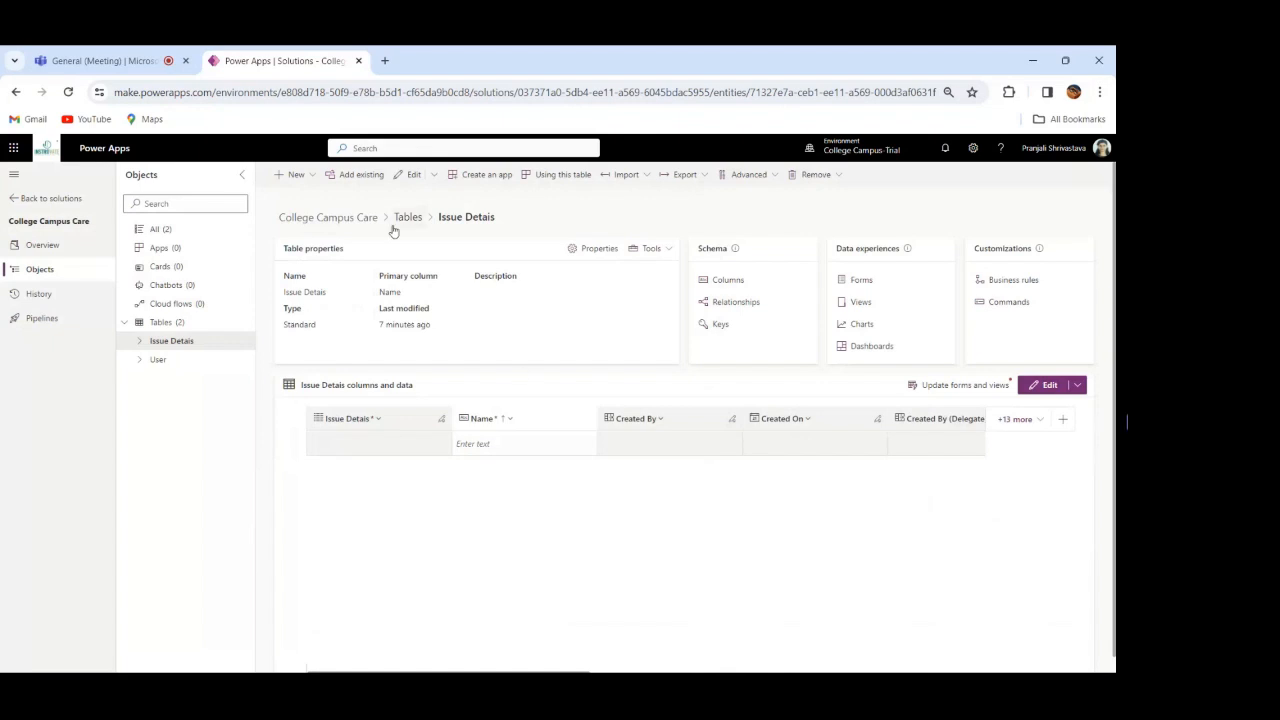
Step: Publish all customizations of the solution and open the Issue Detais table's column list
click(155, 230)
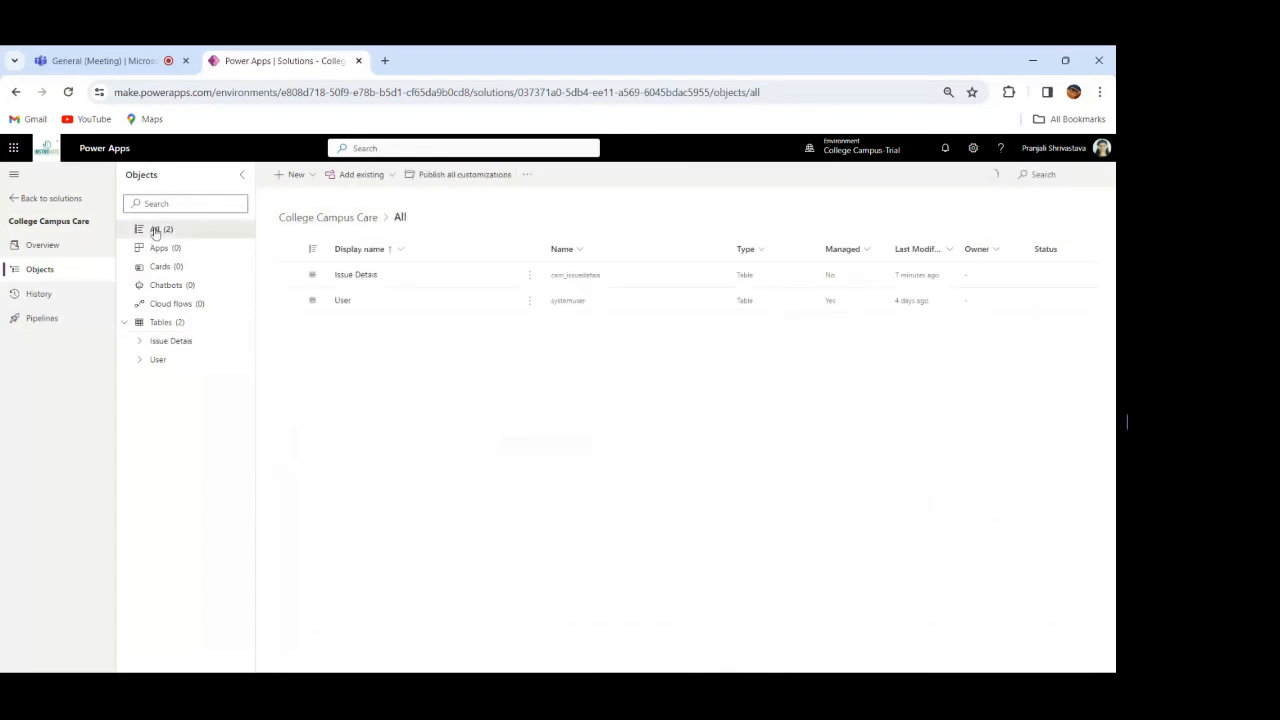
click(460, 176)
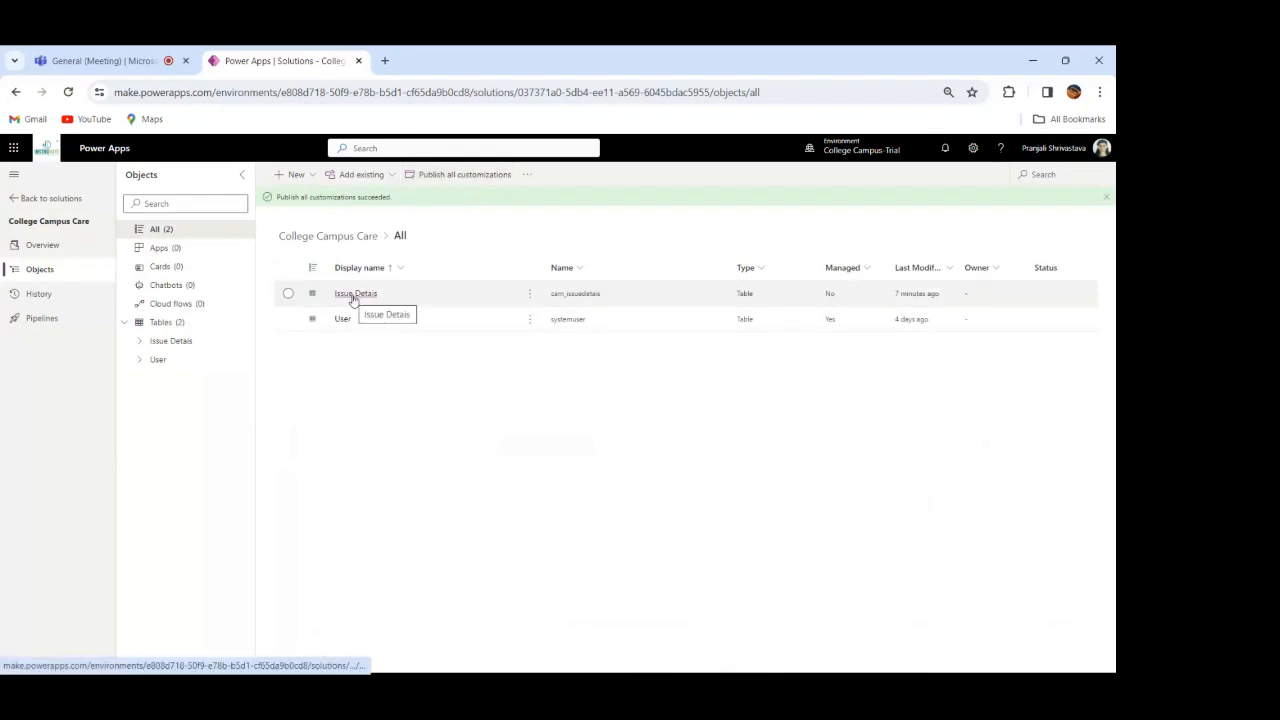
click(144, 345)
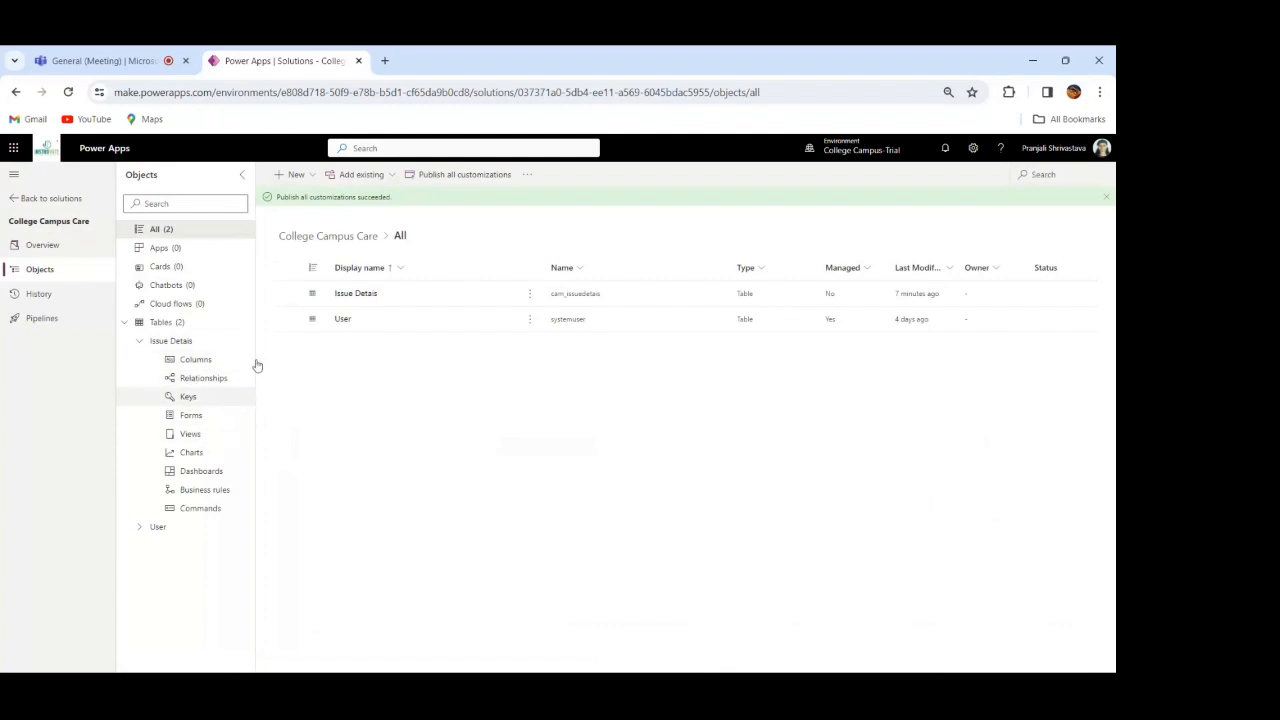
click(196, 362)
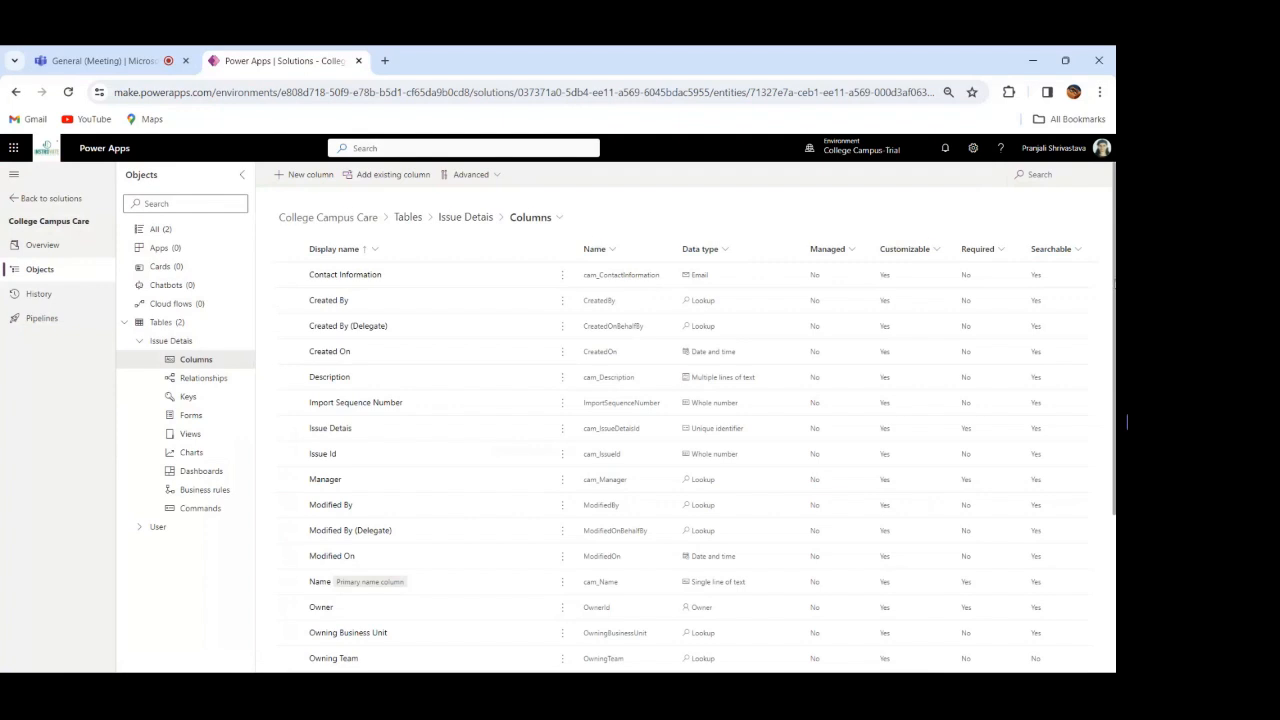
Step: Open the Status Reason column for editing and relabel its Active choice as New
scroll(700, 430, down, 3)
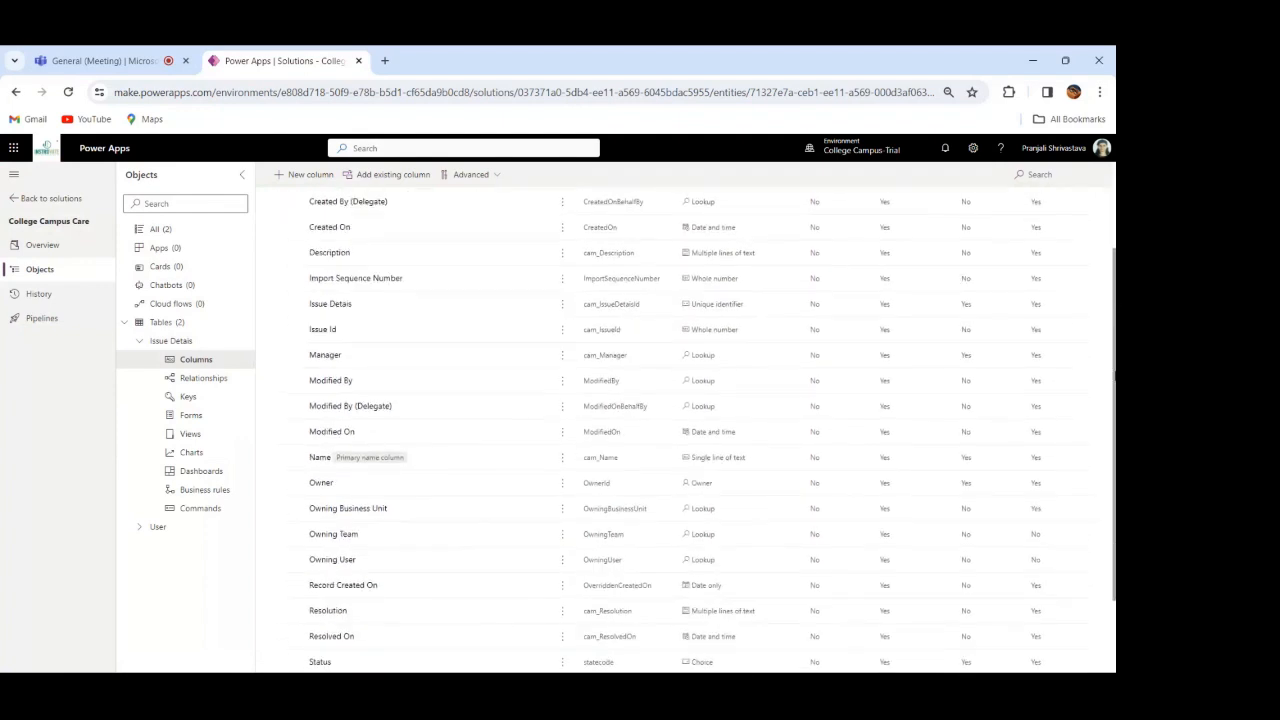
scroll(1115, 375, down, 2)
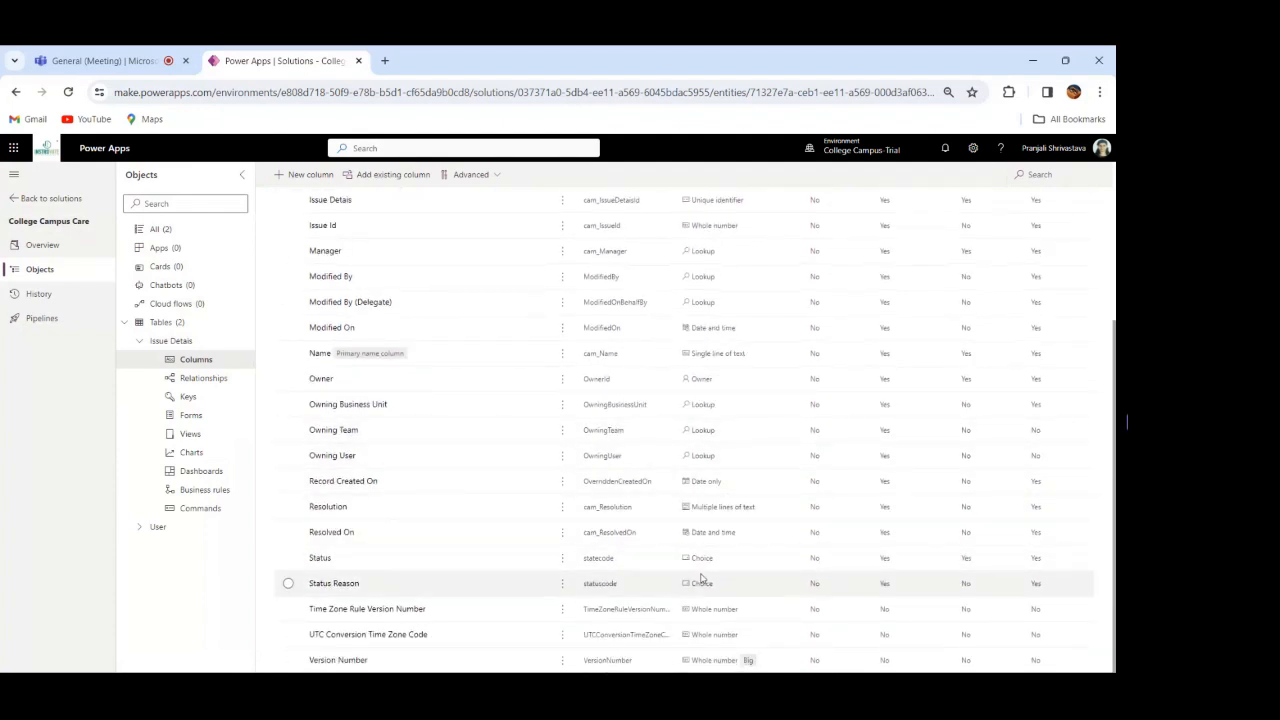
click(339, 587)
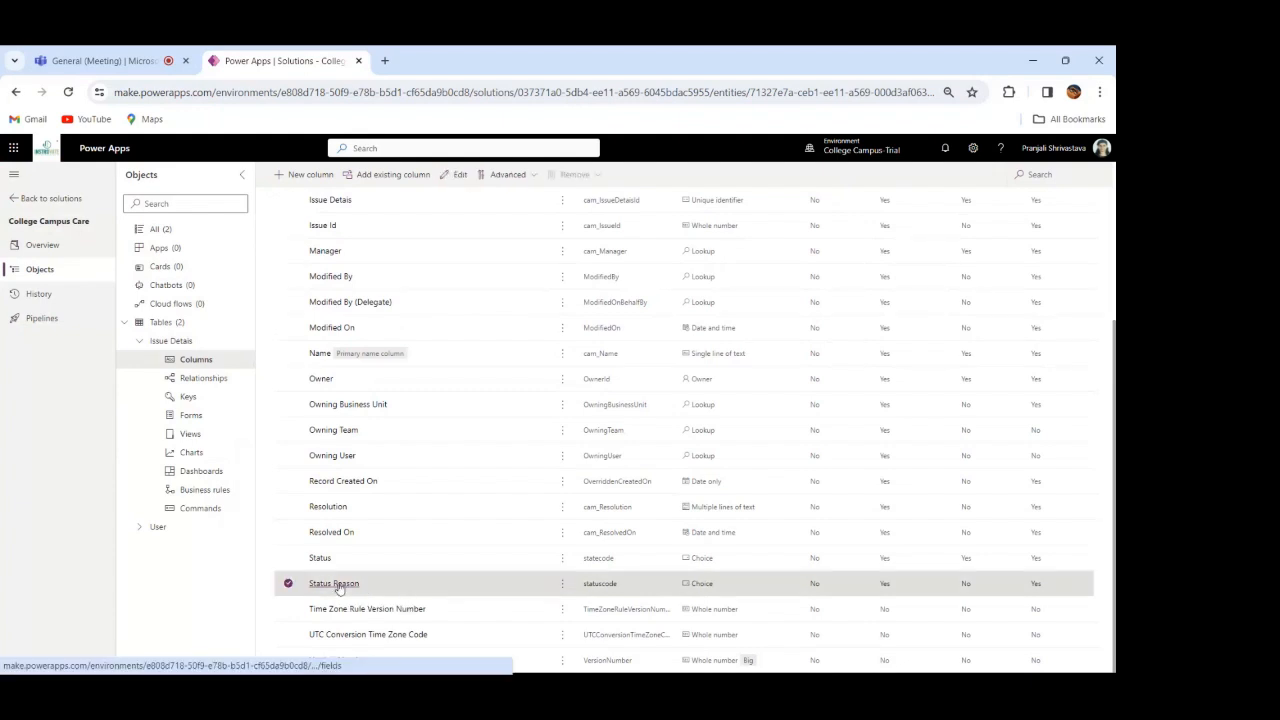
click(339, 585)
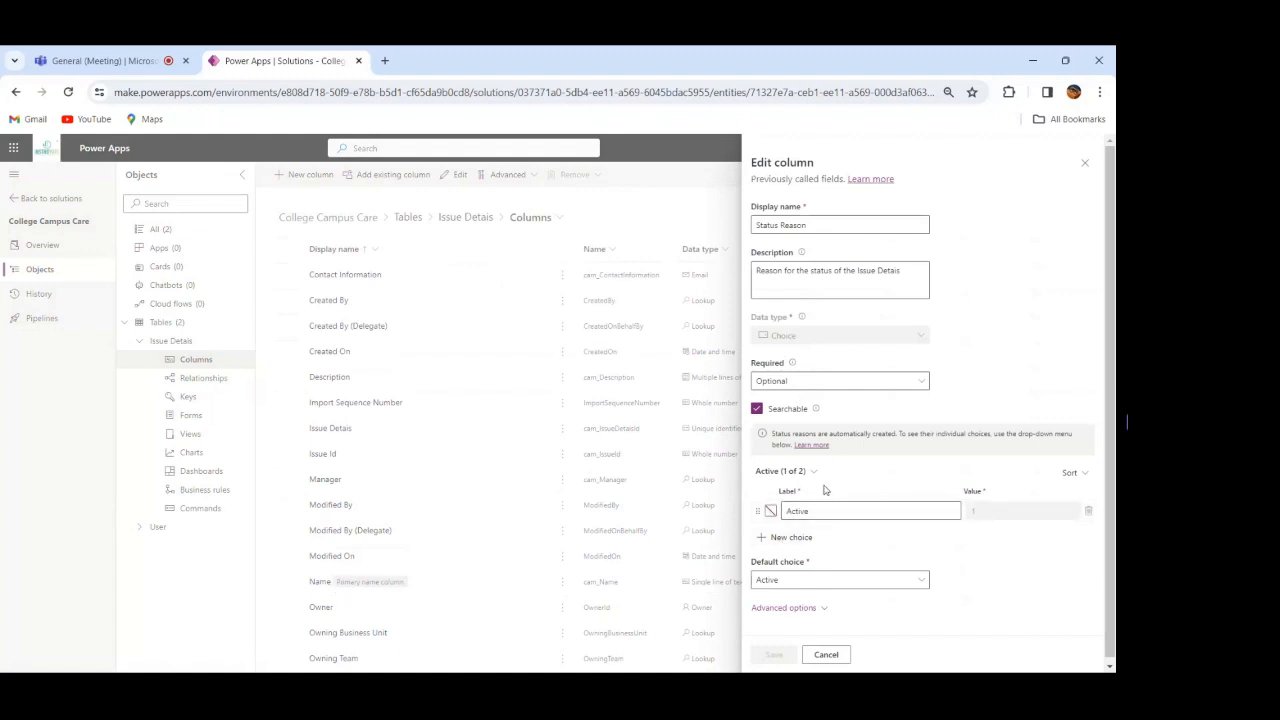
click(850, 511)
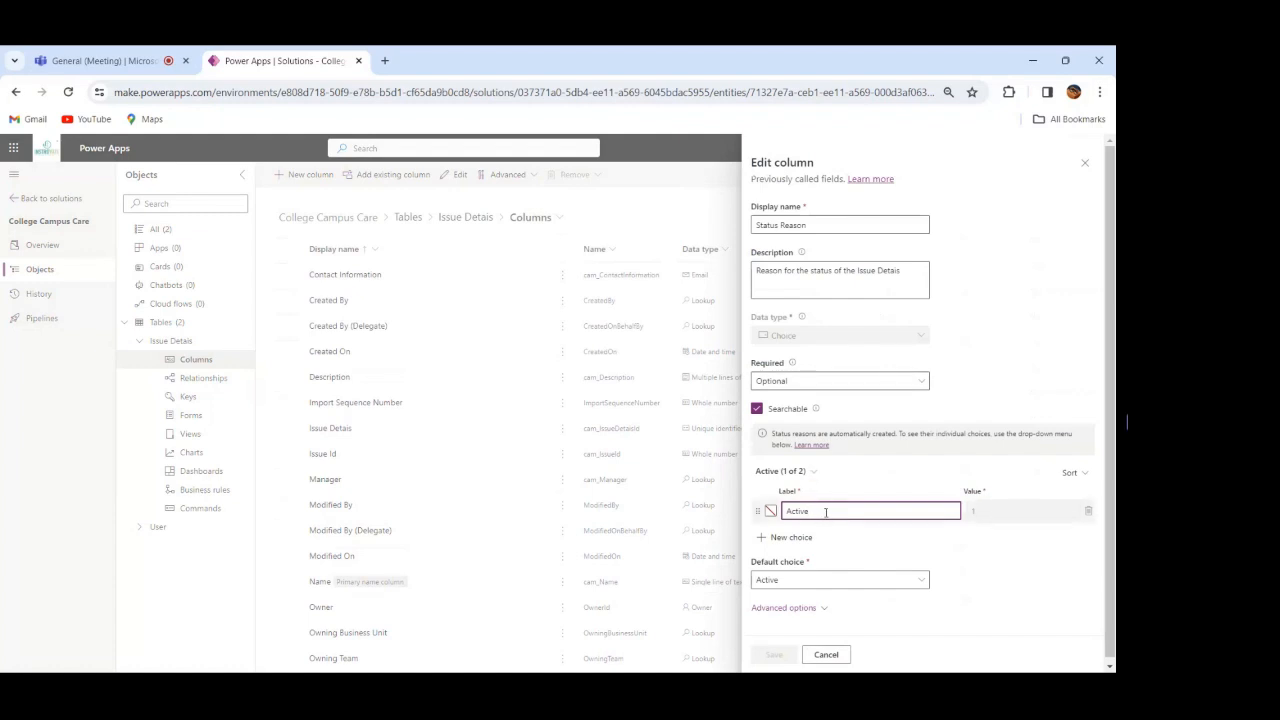
key(BackSpace)
key(BackSpace)
key(BackSpace)
key(BackSpace)
key(BackSpace)
key(BackSpace)
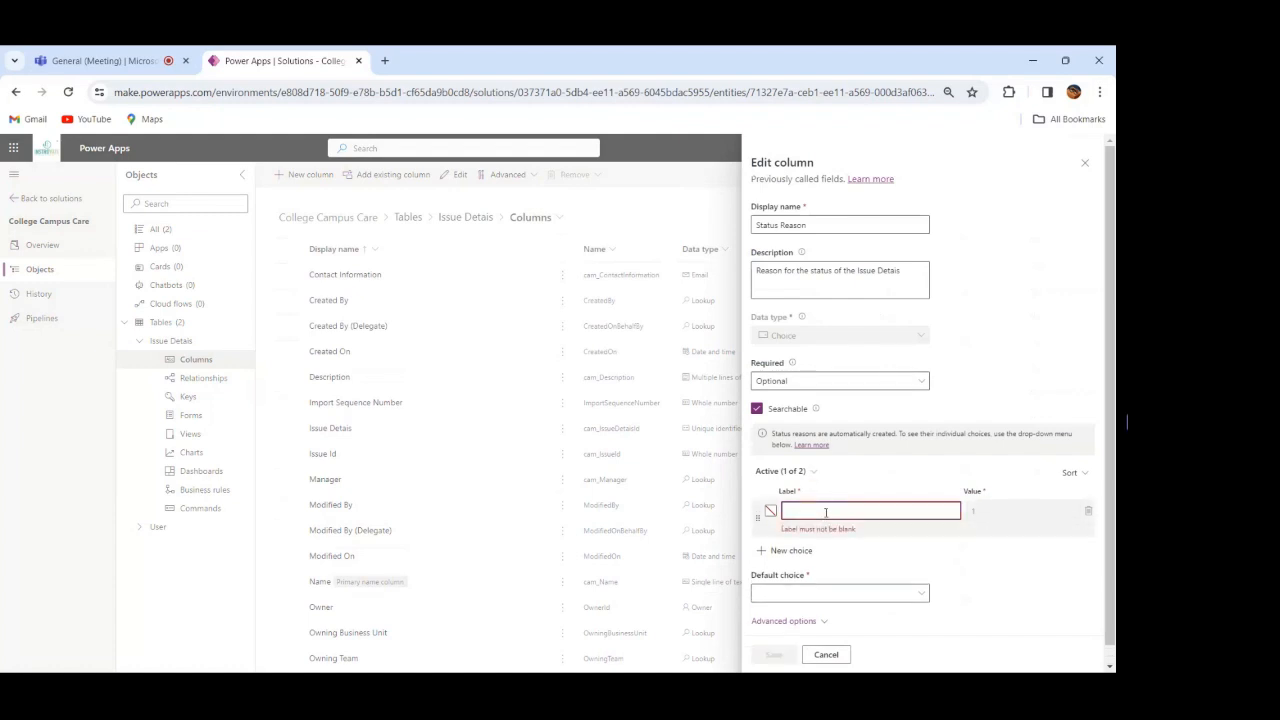
text(New)
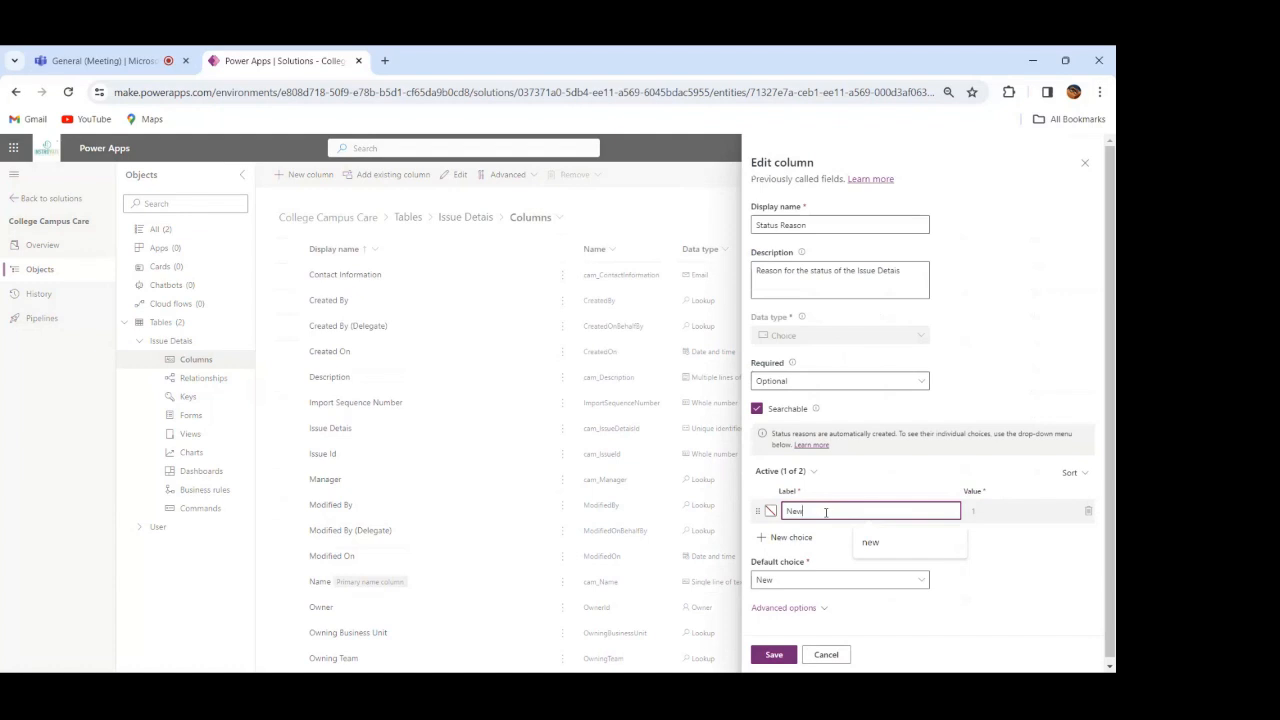
Step: Add two choices labelled "assigned" and "in progress" to the Status Reason column's Active state
click(771, 540)
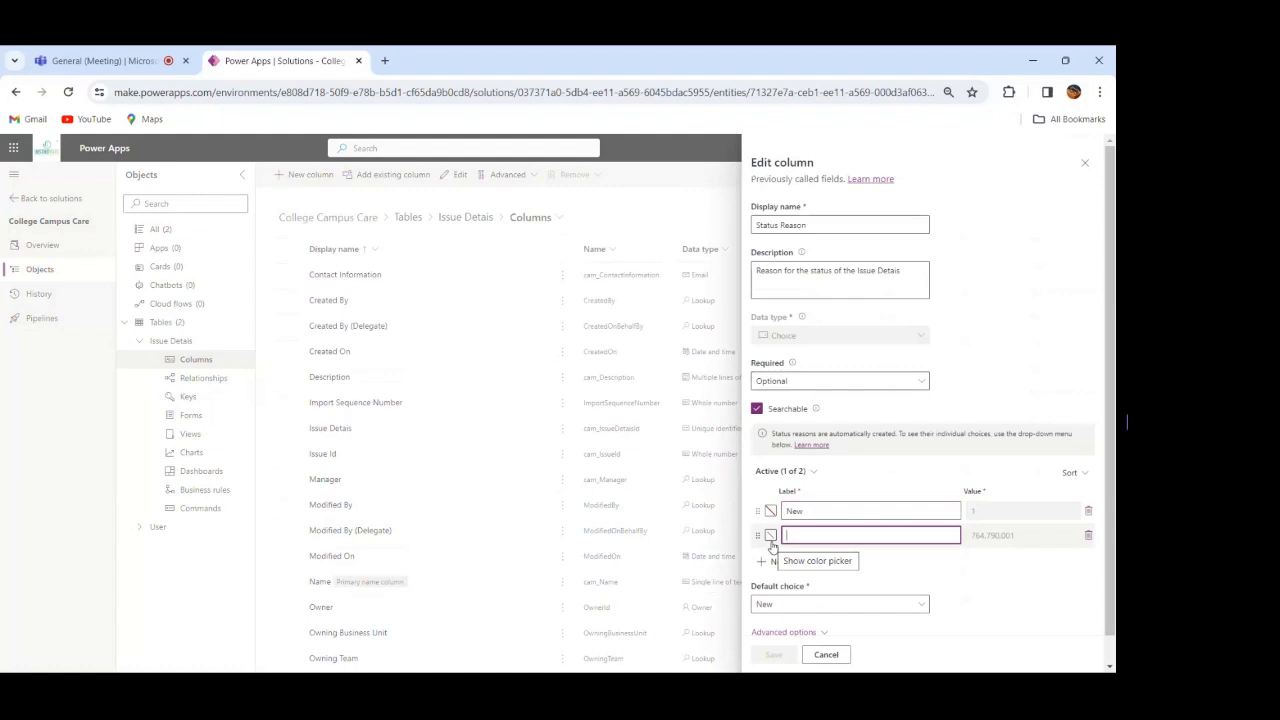
text(assig)
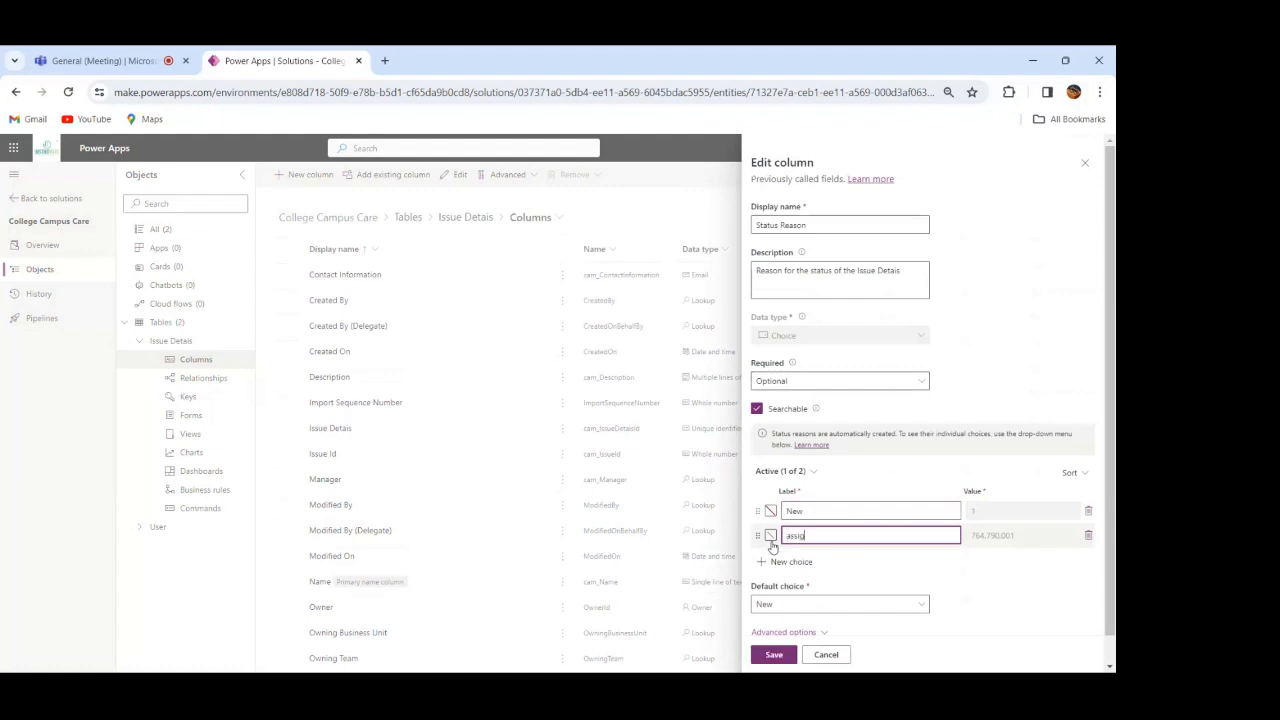
text(ned)
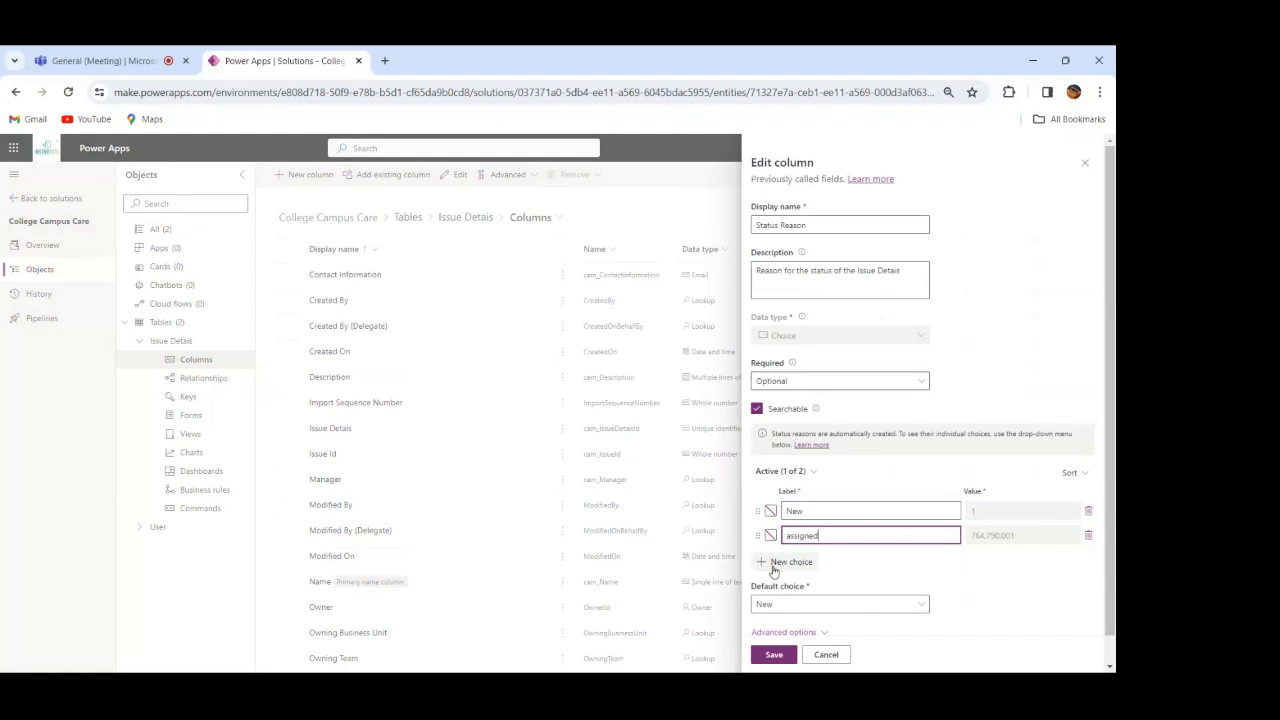
click(772, 563)
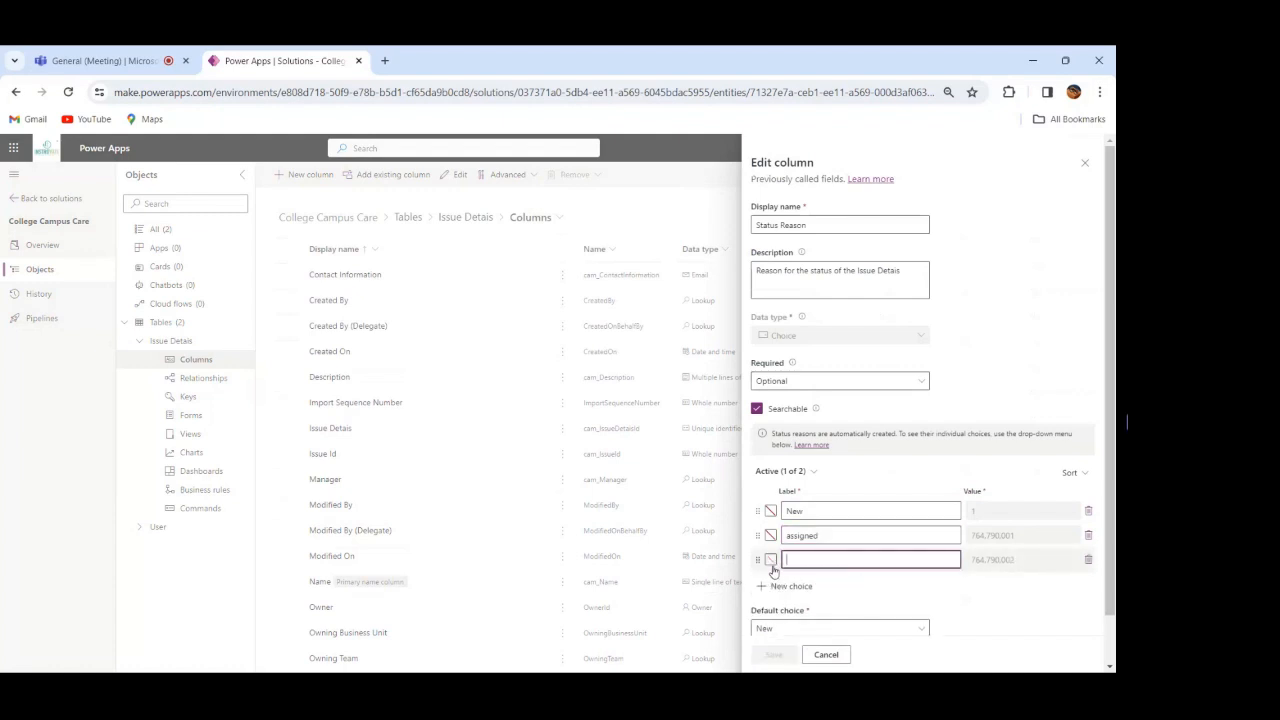
text(in progress)
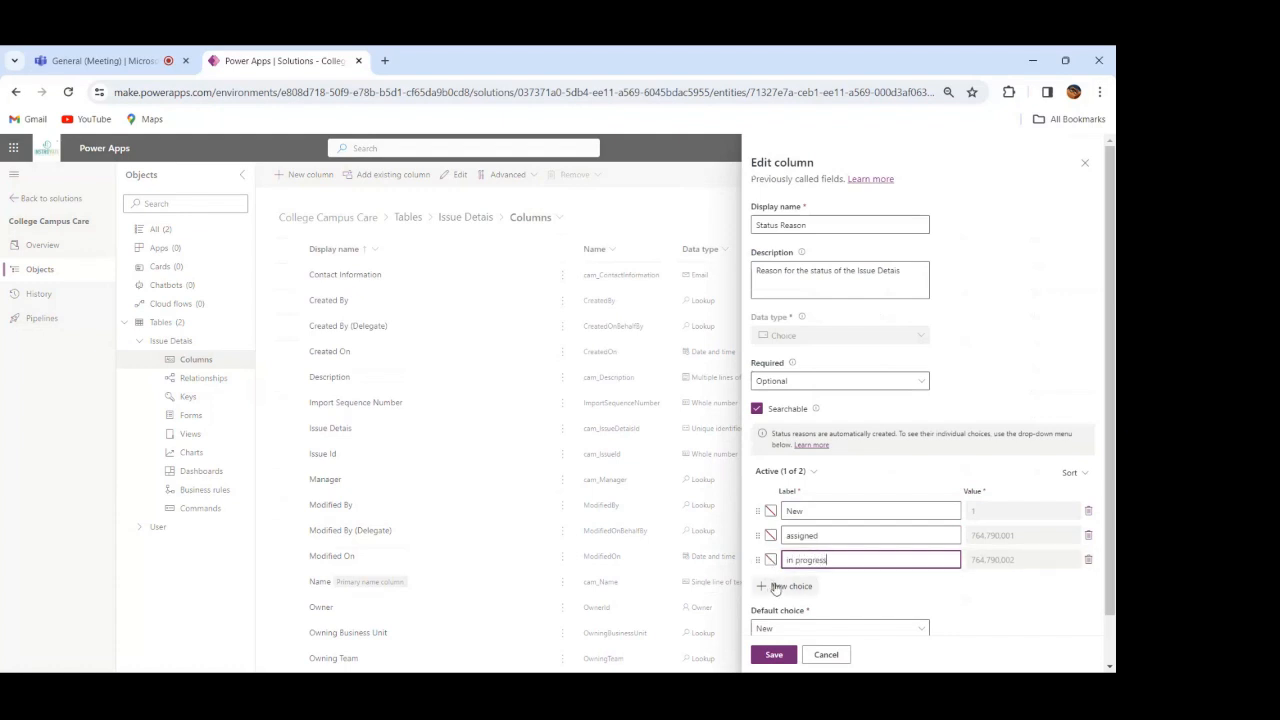
Step: Add two more Status Reason choices labelled "completed" and "won't fix" under the Active state
click(778, 588)
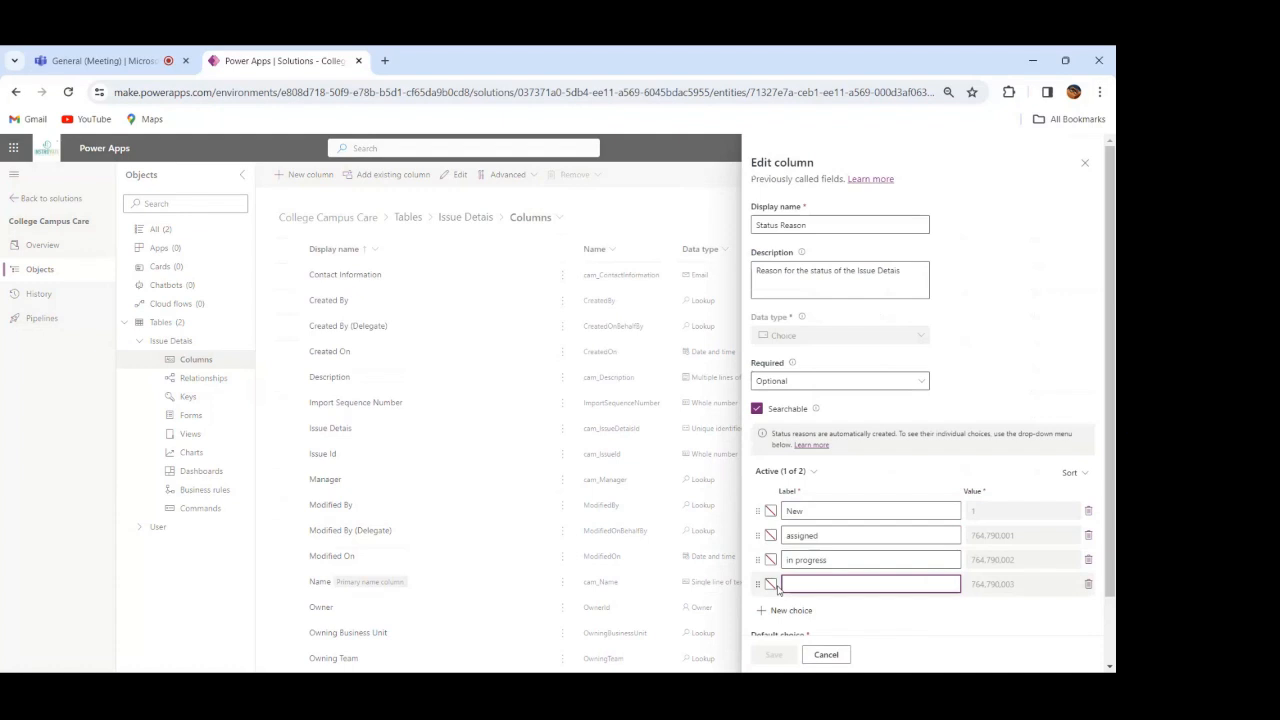
text(co)
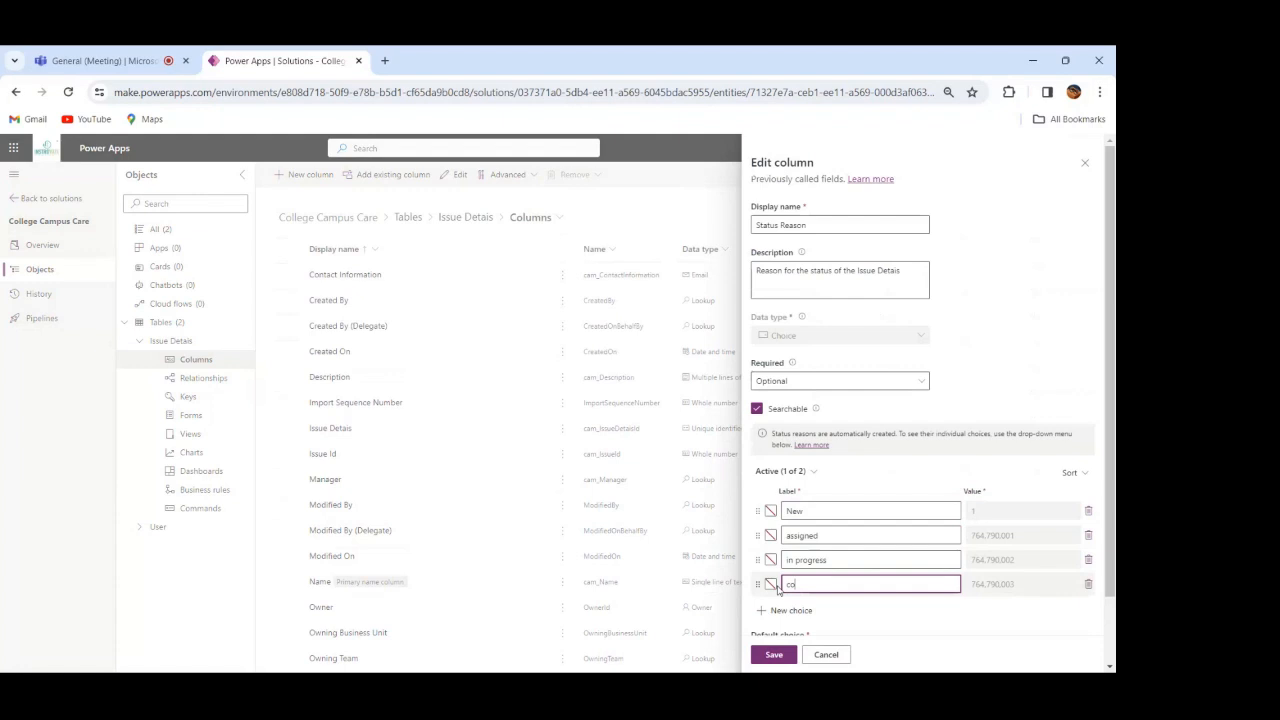
text(mpleted)
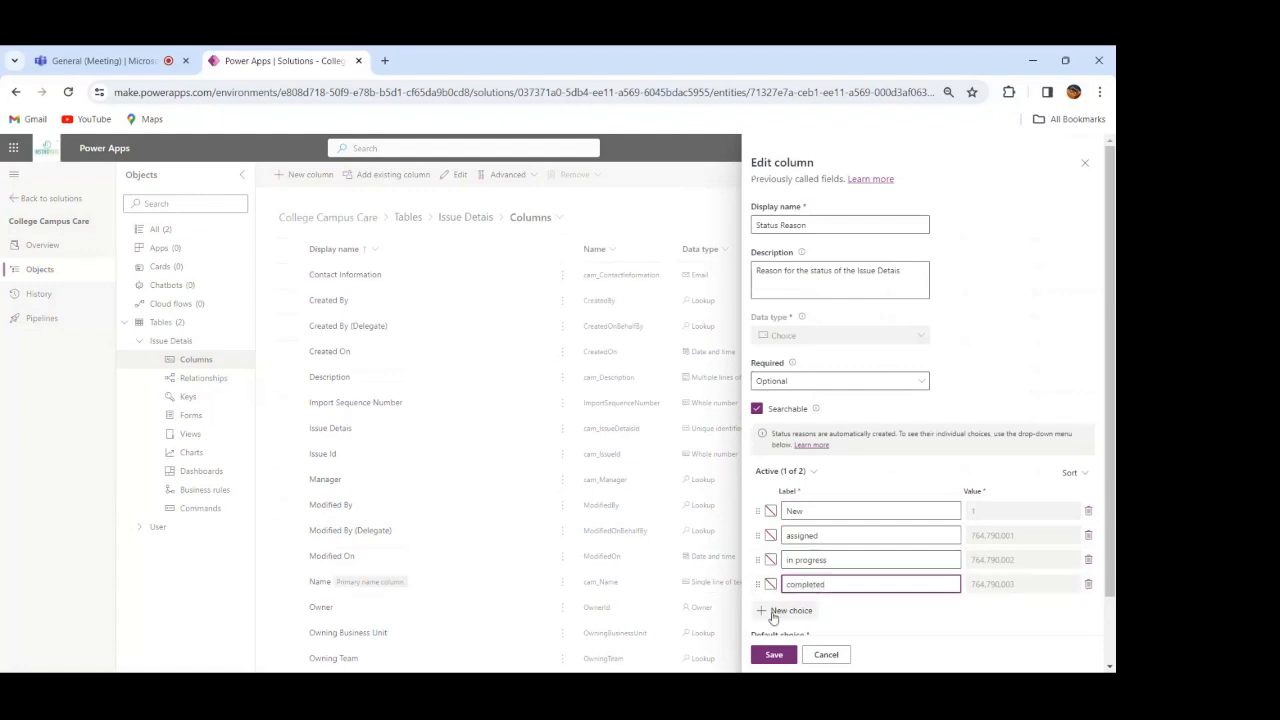
click(772, 610)
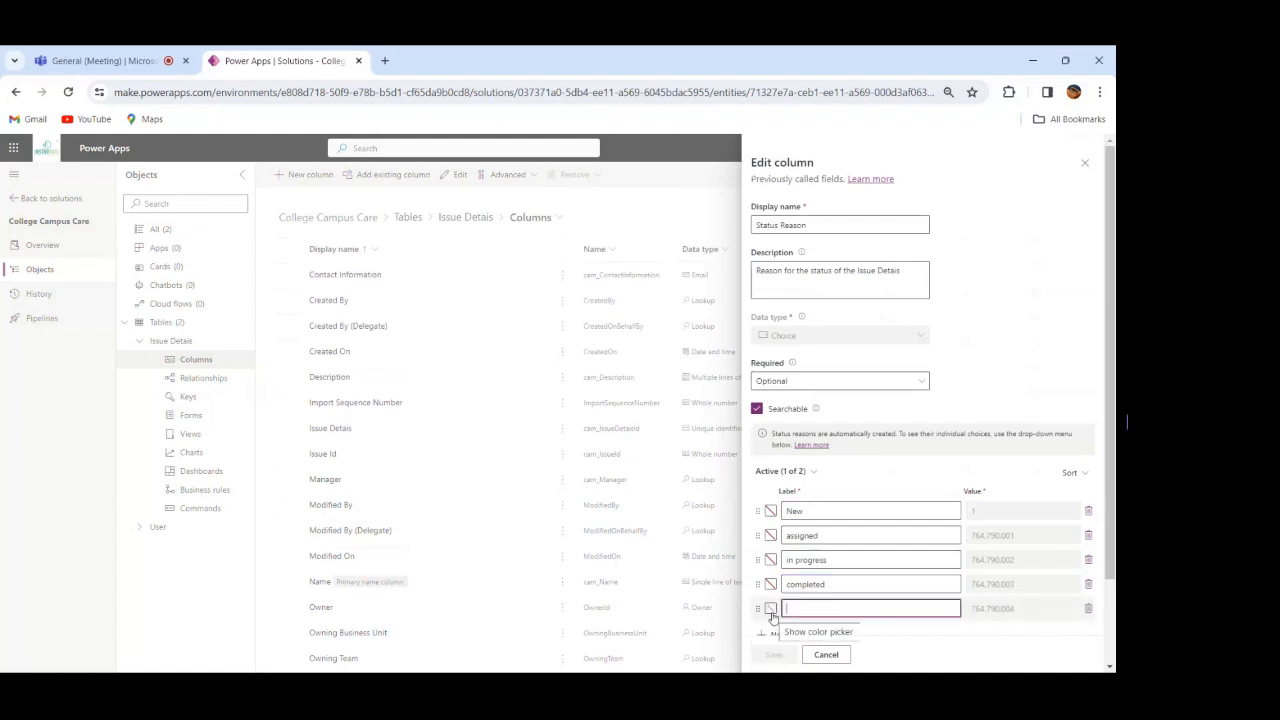
text(won)
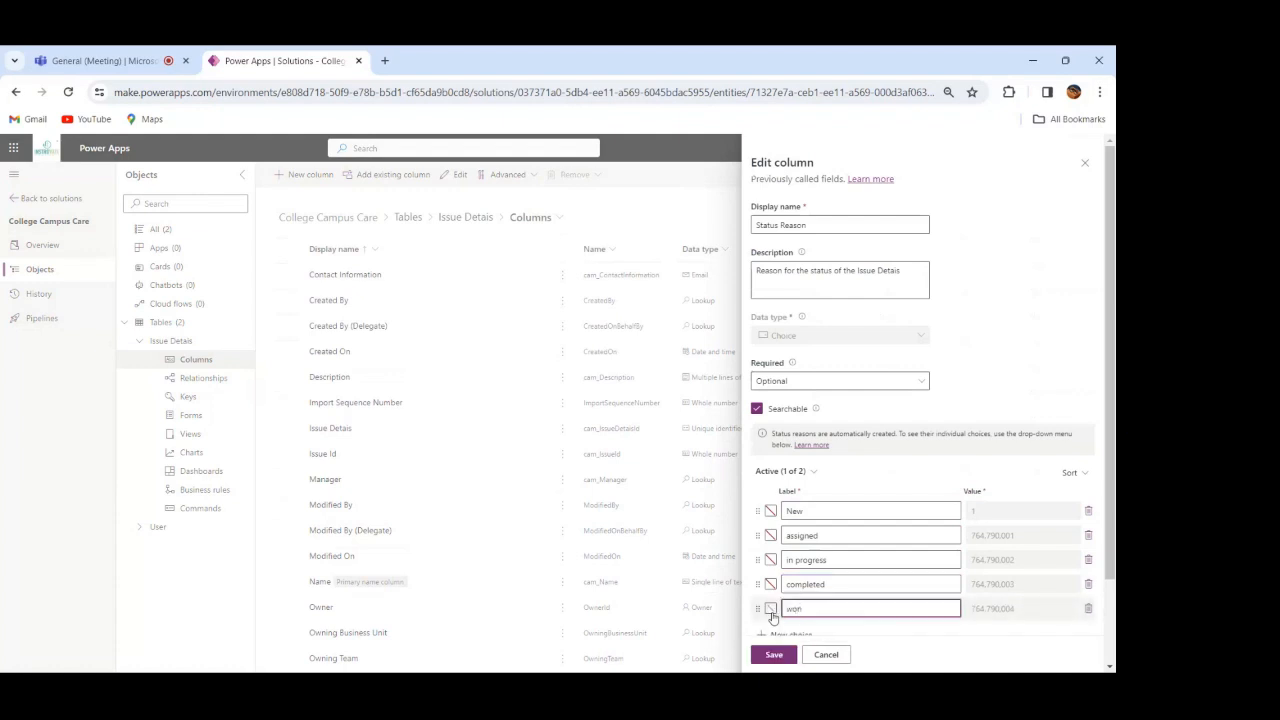
text('t fix)
Step: Save the edited Status Reason column and publish all customizations from the solution's full object list
scroll(1110, 668, down, 2)
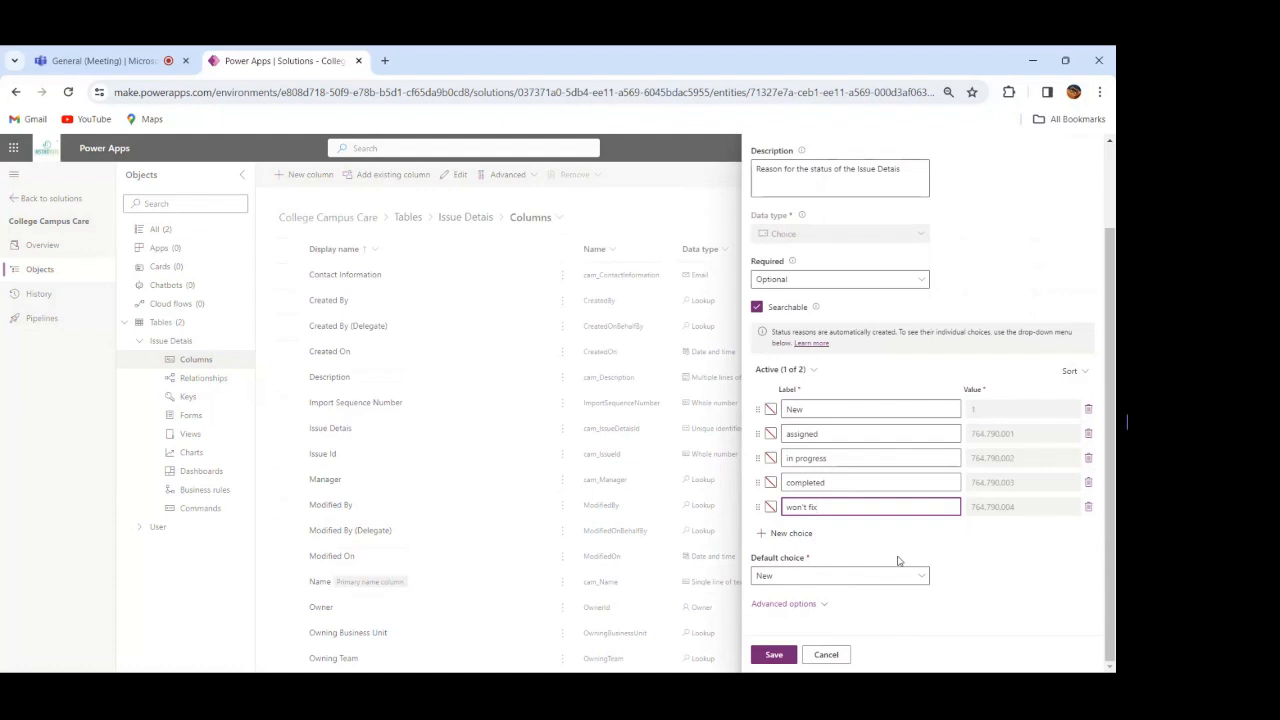
click(772, 655)
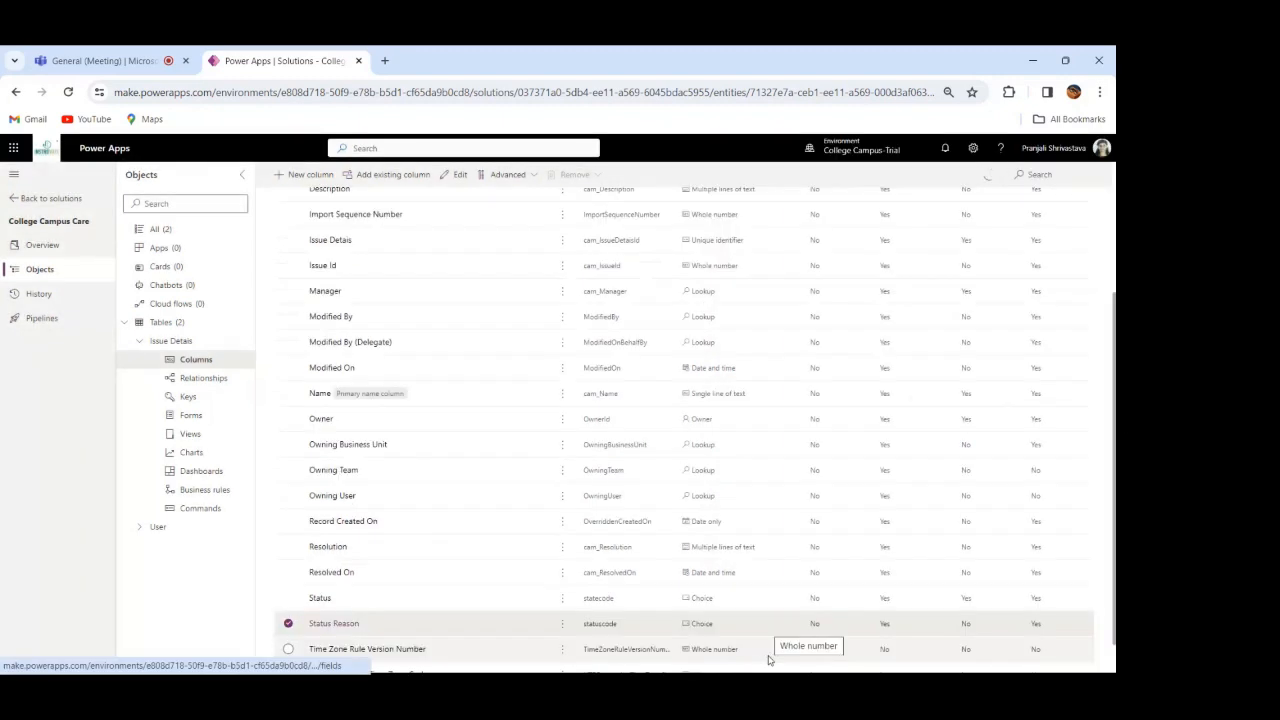
click(157, 231)
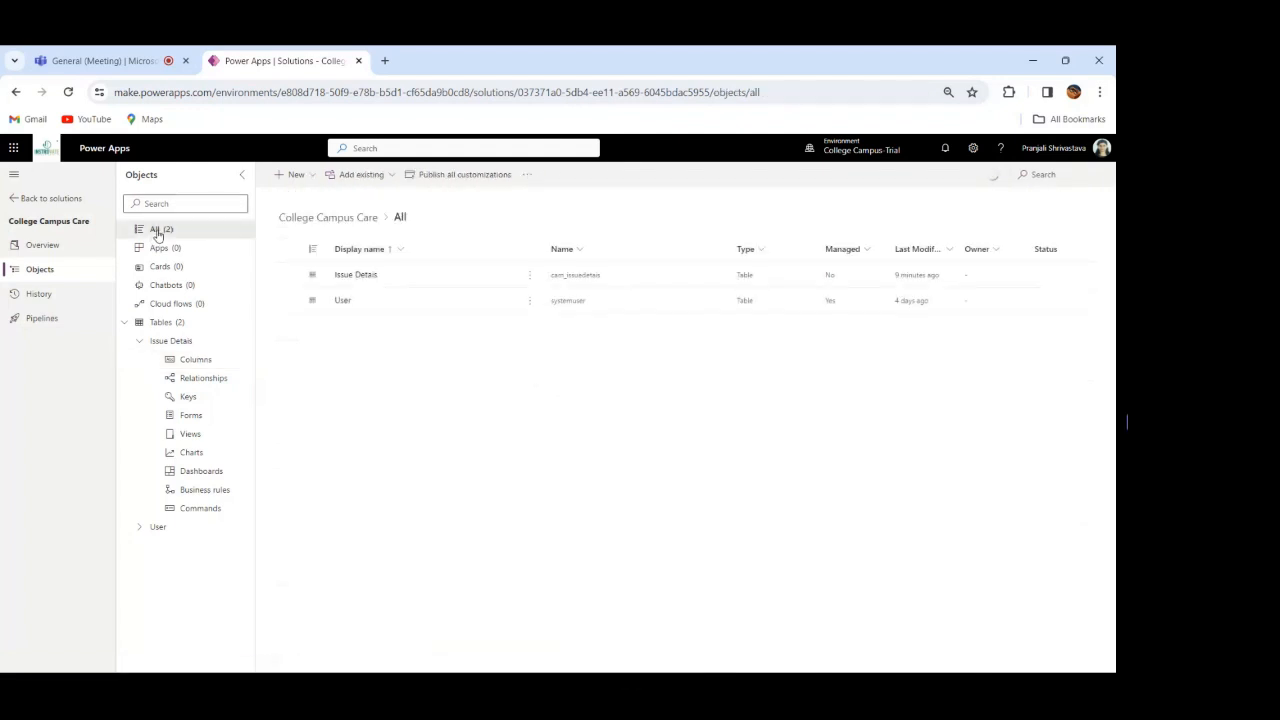
click(457, 178)
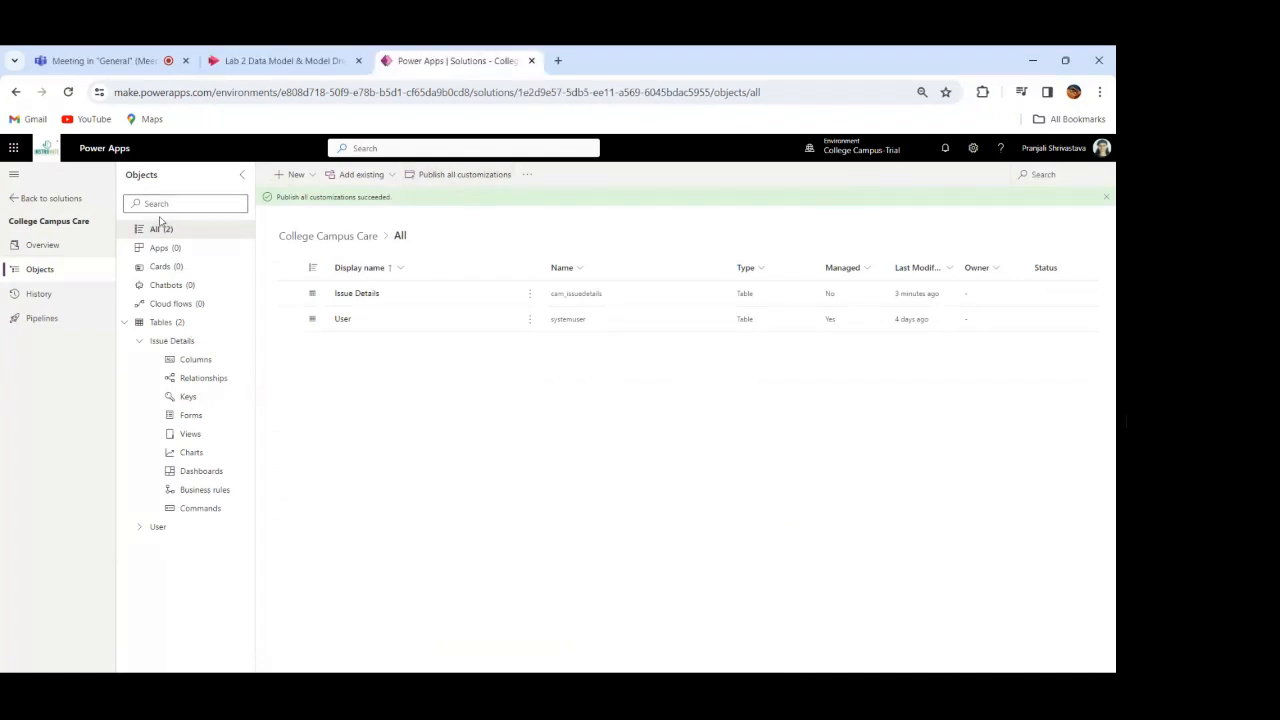
Step: Open the Issue Details table's Information form of type Main in the form designer
click(142, 342)
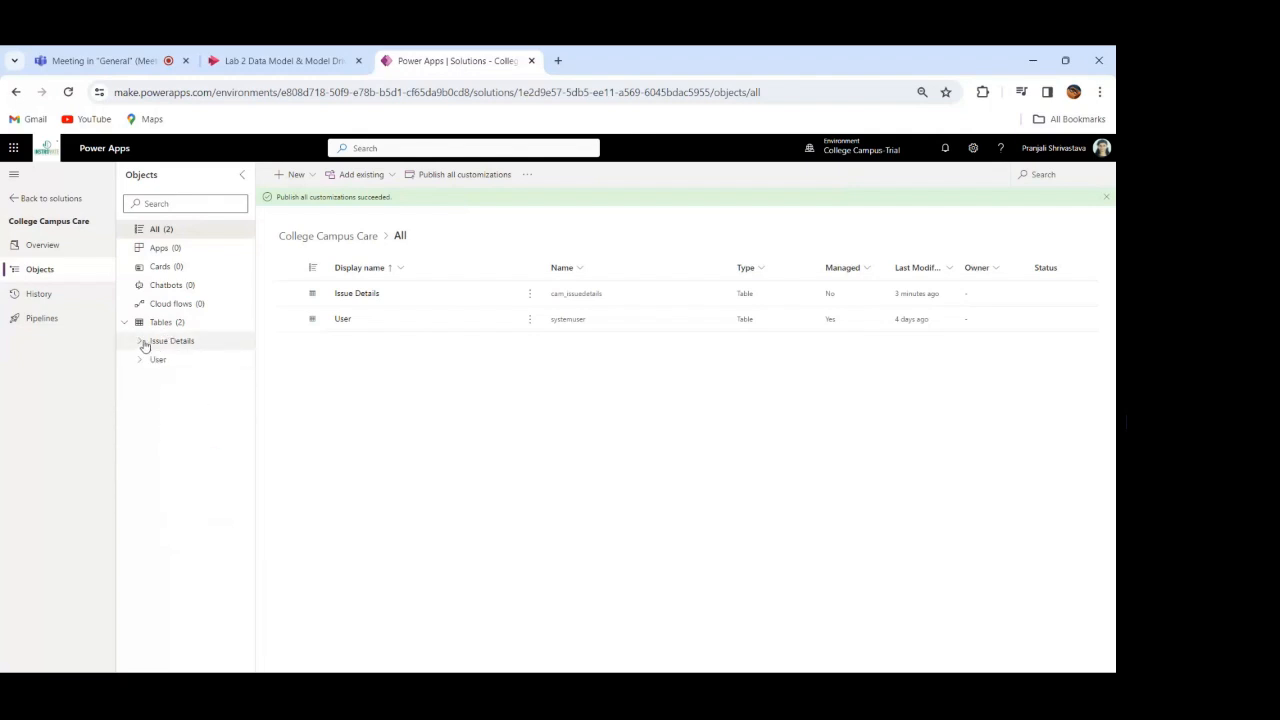
click(142, 342)
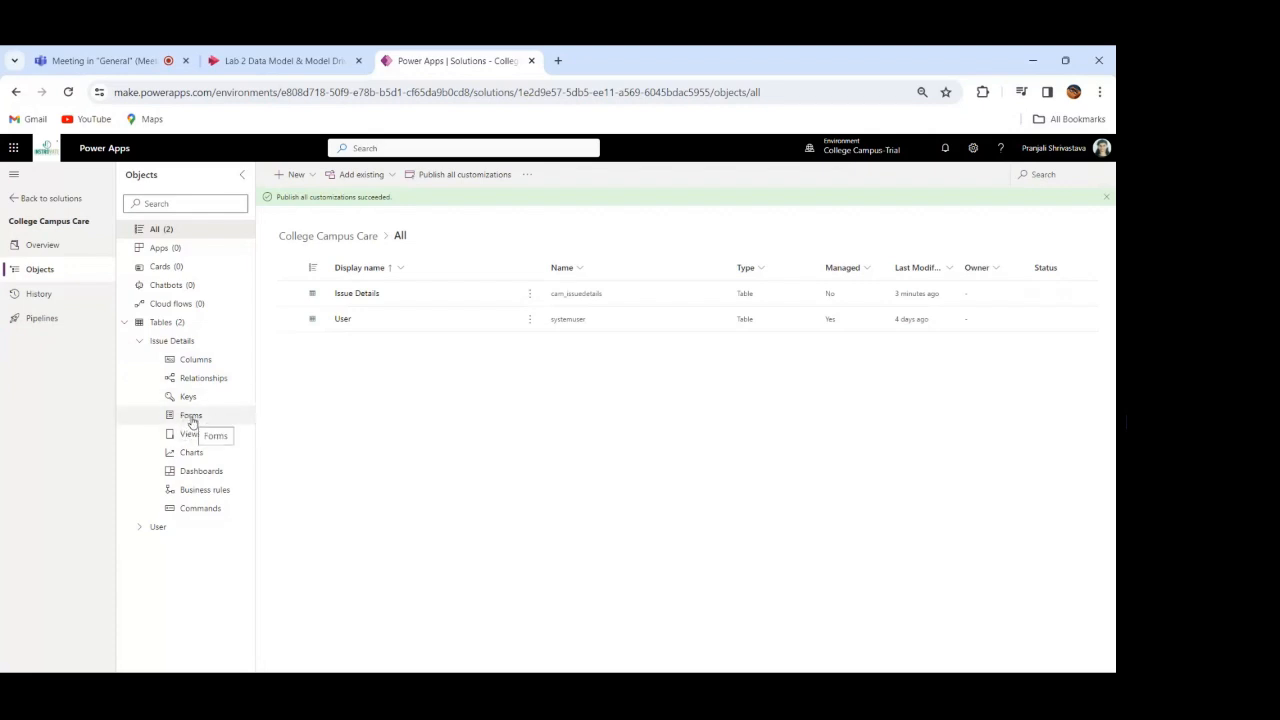
click(191, 416)
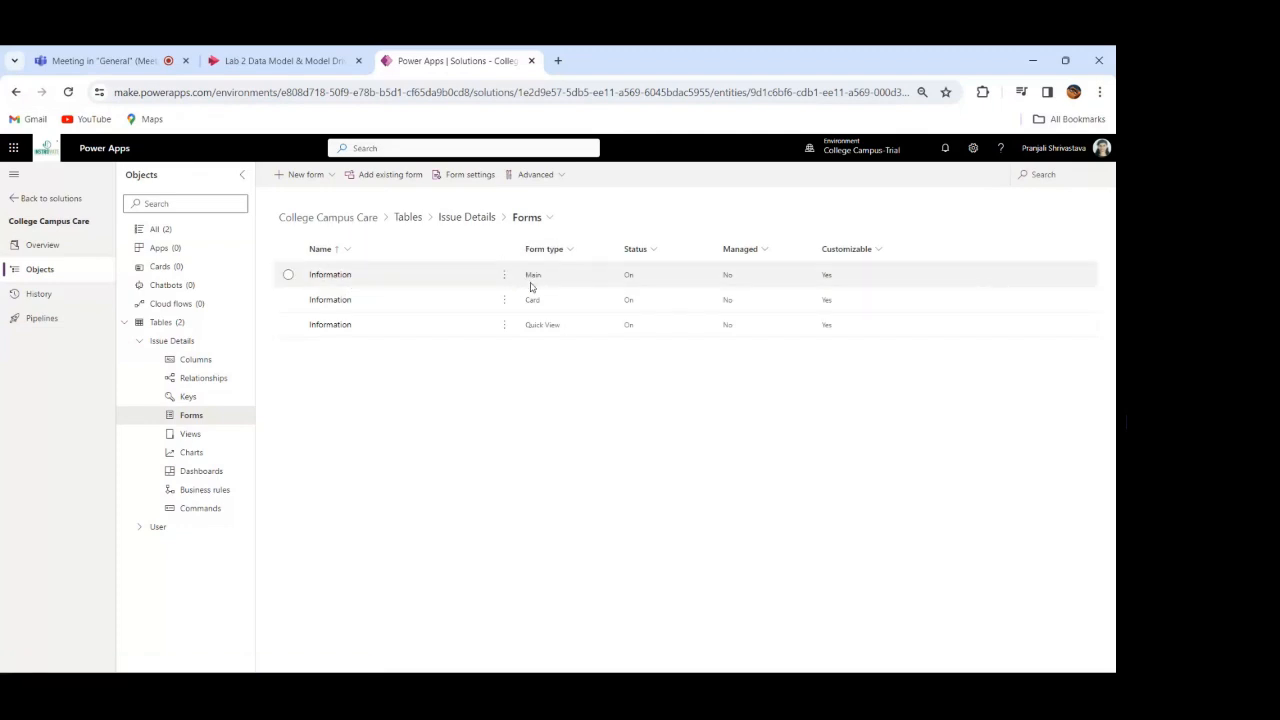
click(334, 277)
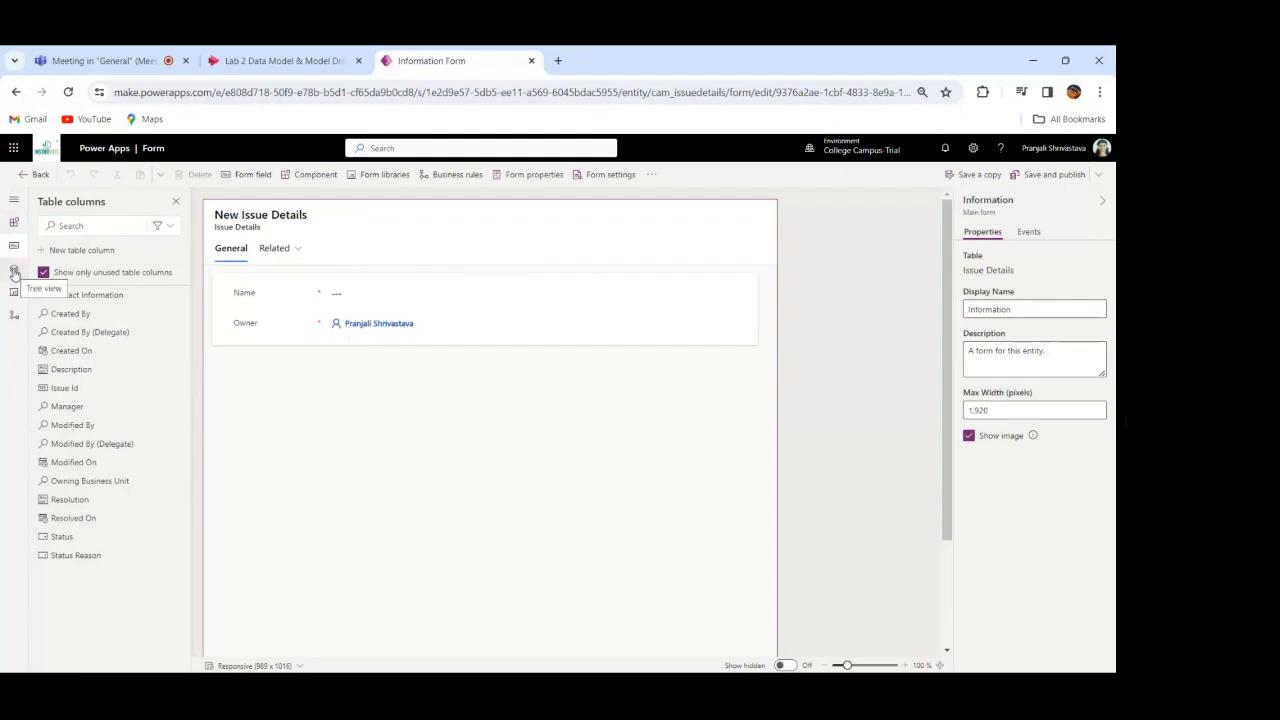
Step: Add the Issue Id column beneath Owner on the form and set its form field width to 1 column
click(14, 272)
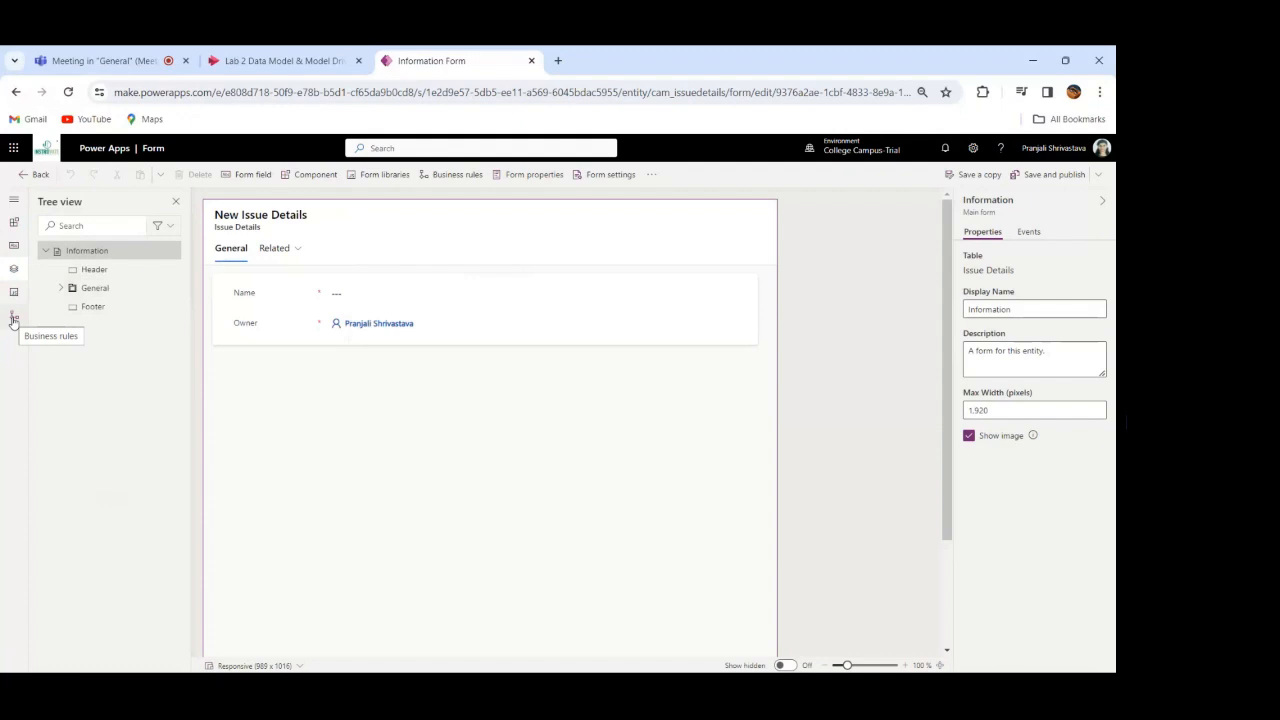
click(14, 246)
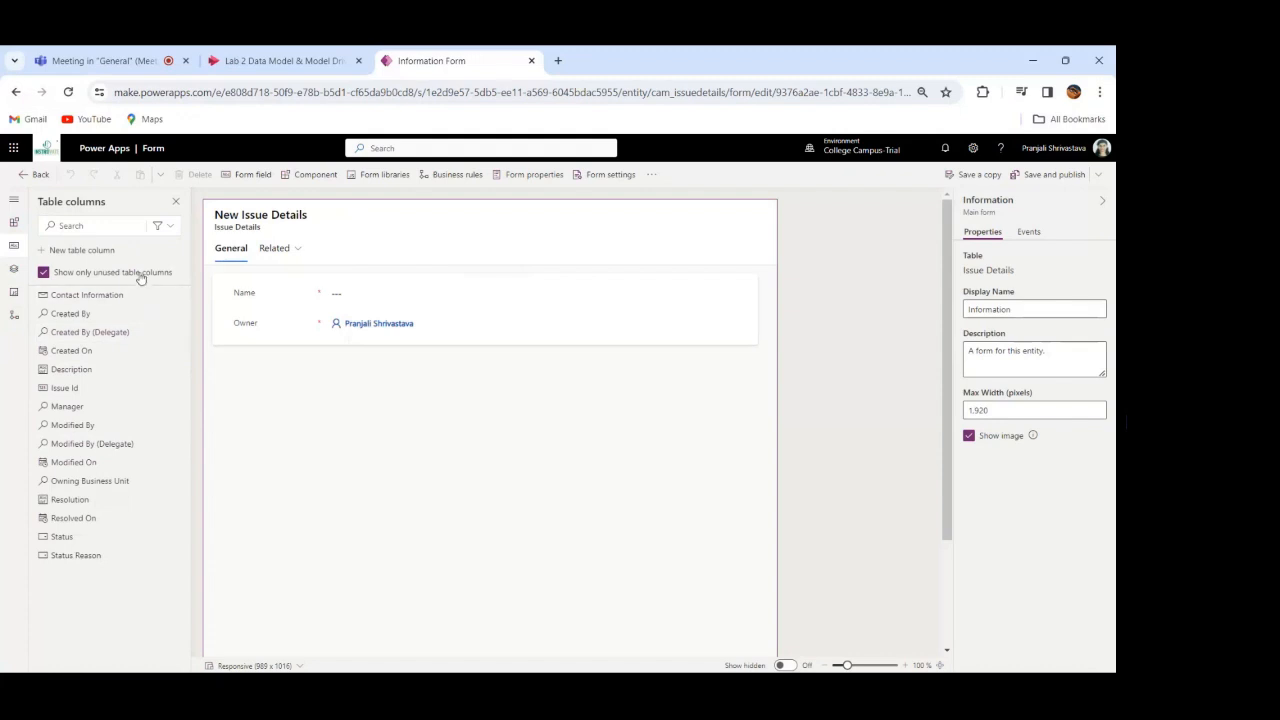
mouse_move(138, 516)
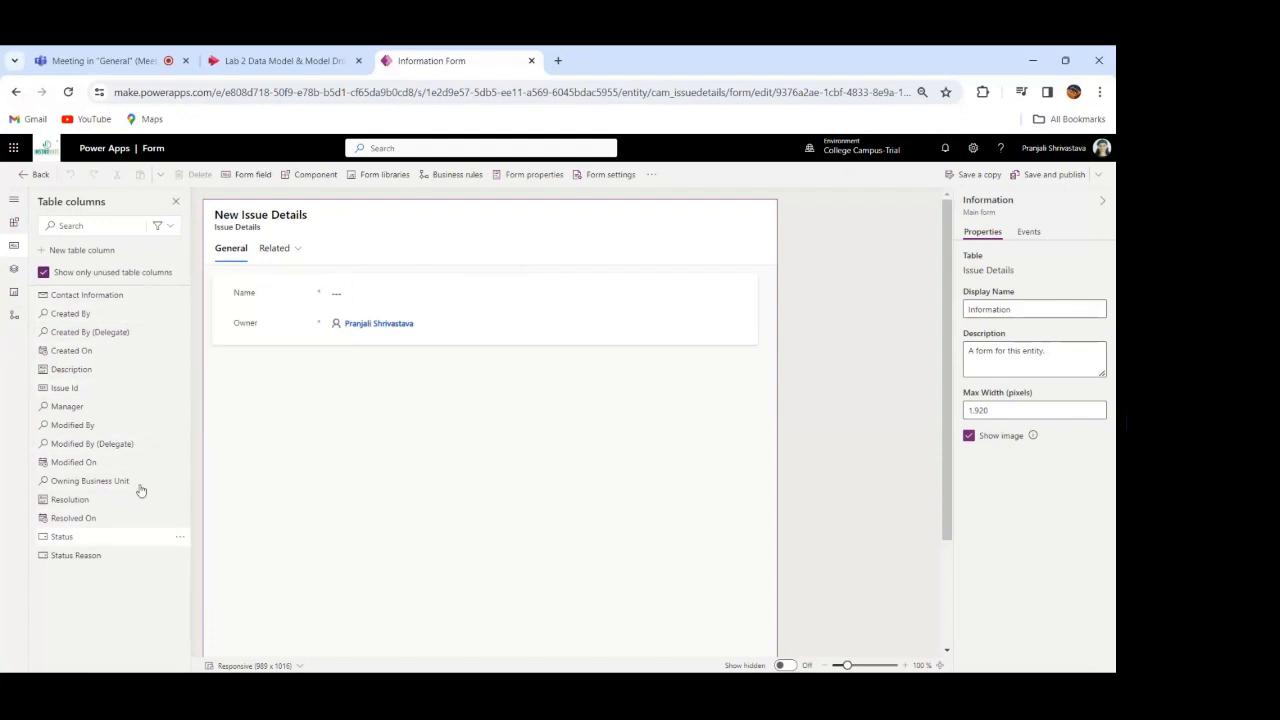
mouse_move(145, 449)
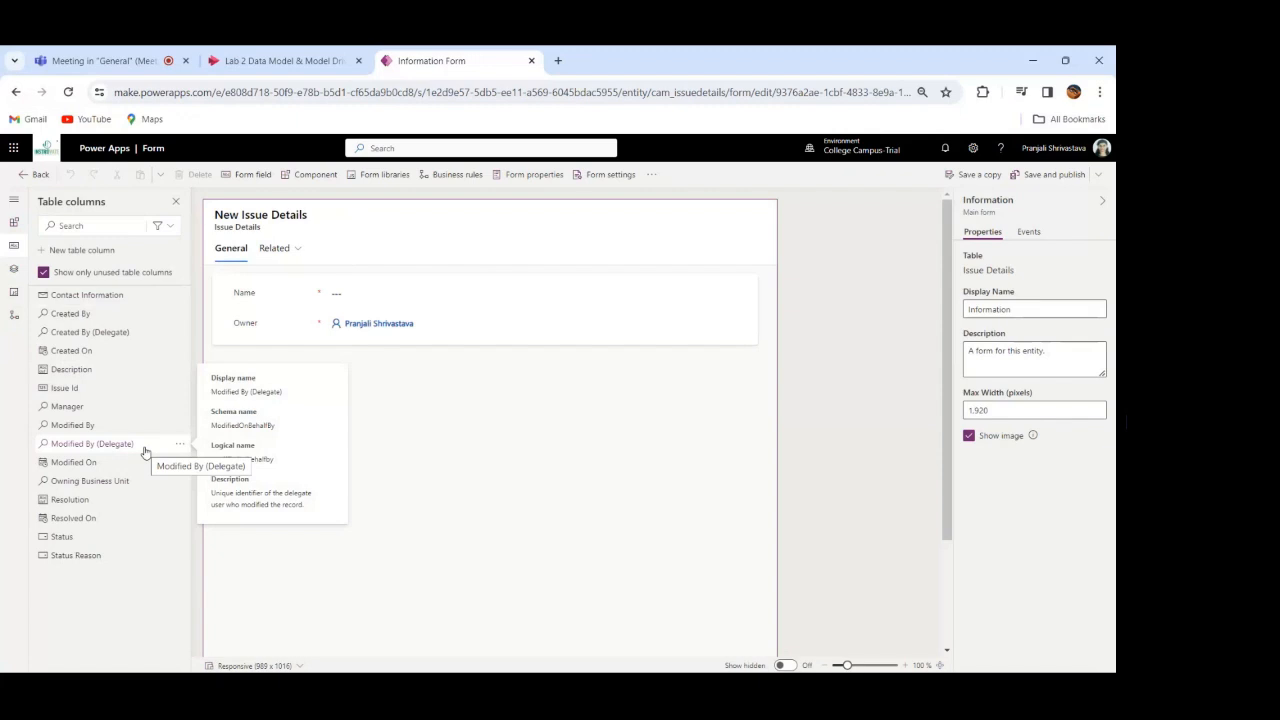
mouse_move(81, 395)
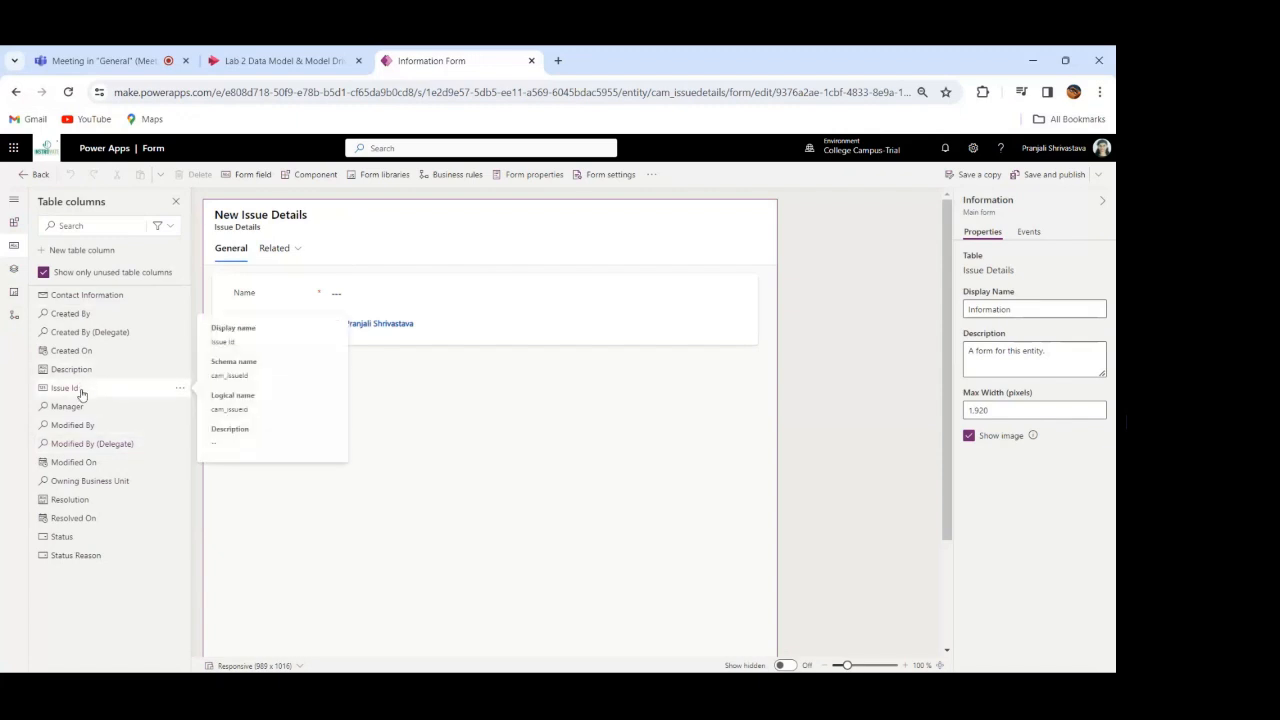
click(81, 390)
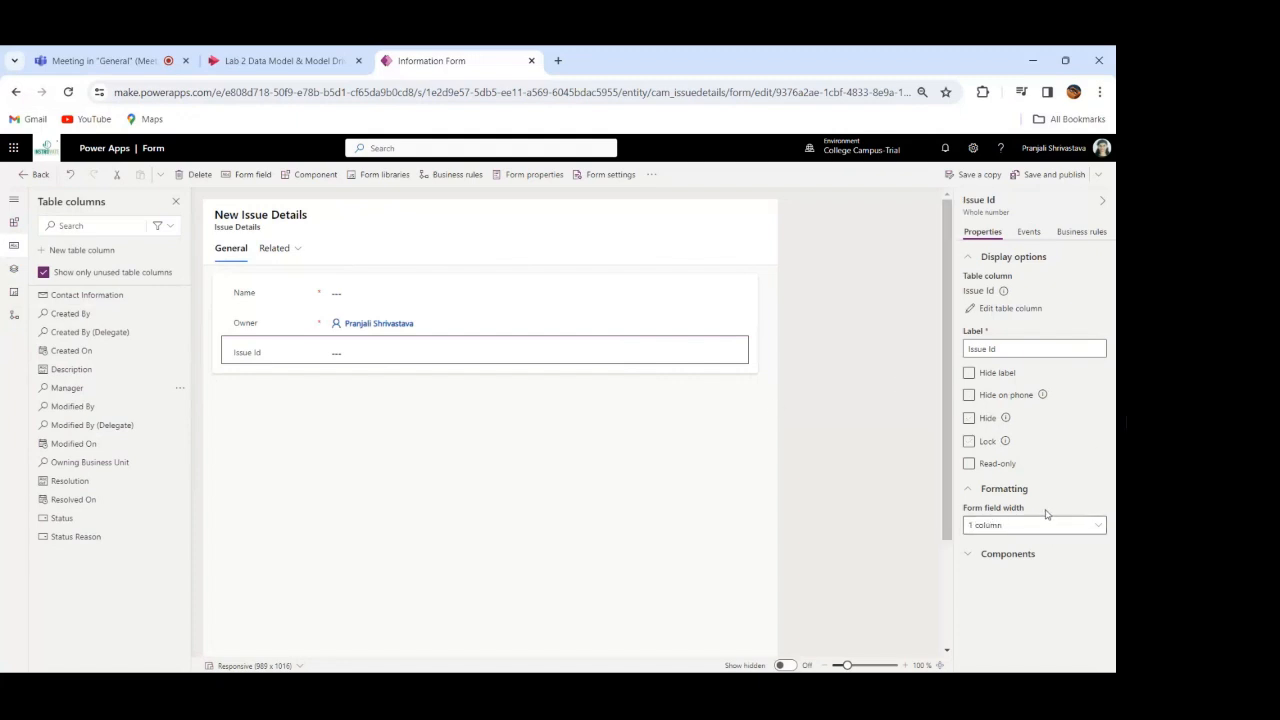
click(1099, 527)
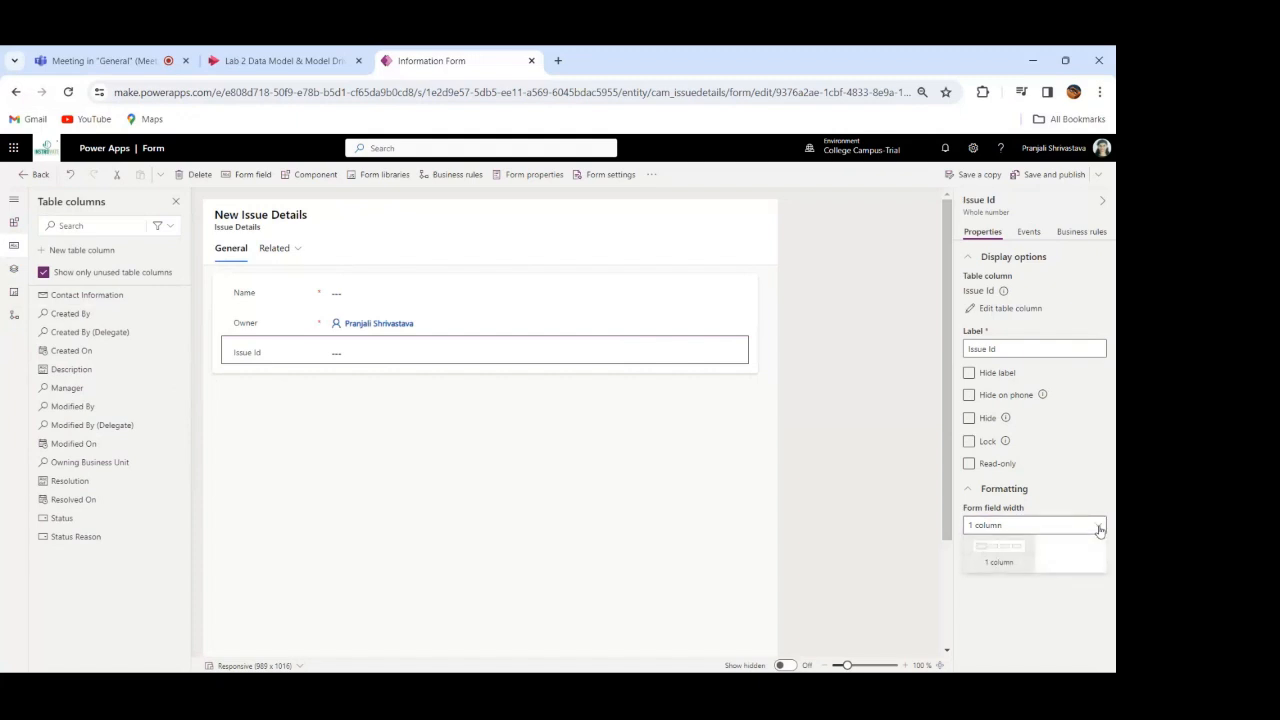
click(1000, 562)
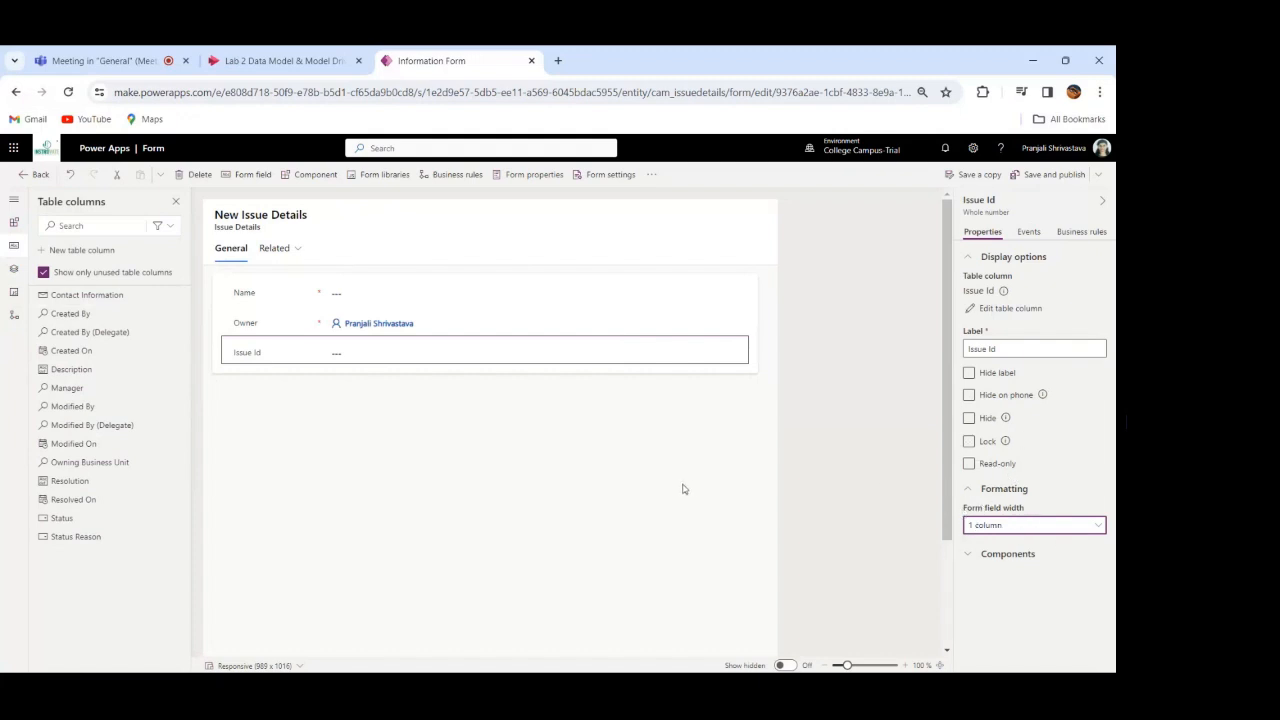
Step: Add Resolved On and Resolution below Issue Id, and insert Status Reason, Status, Manager and Description directly after Issue Id
click(77, 502)
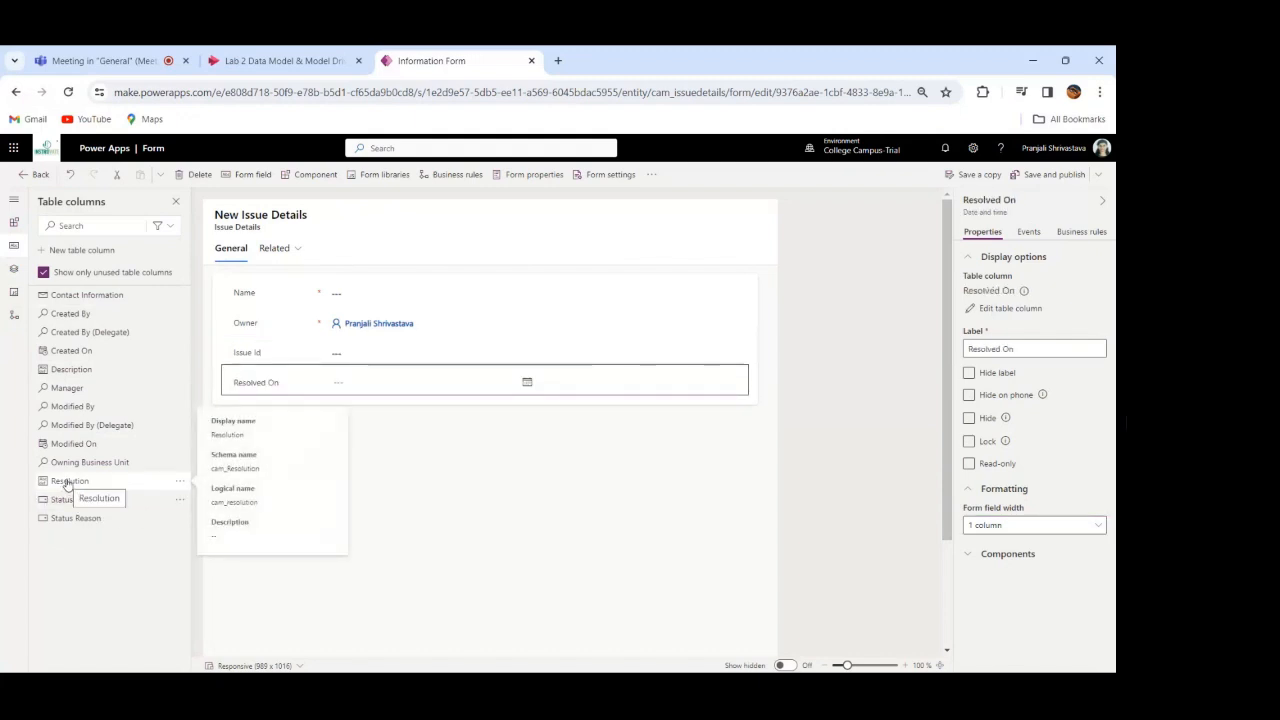
click(67, 482)
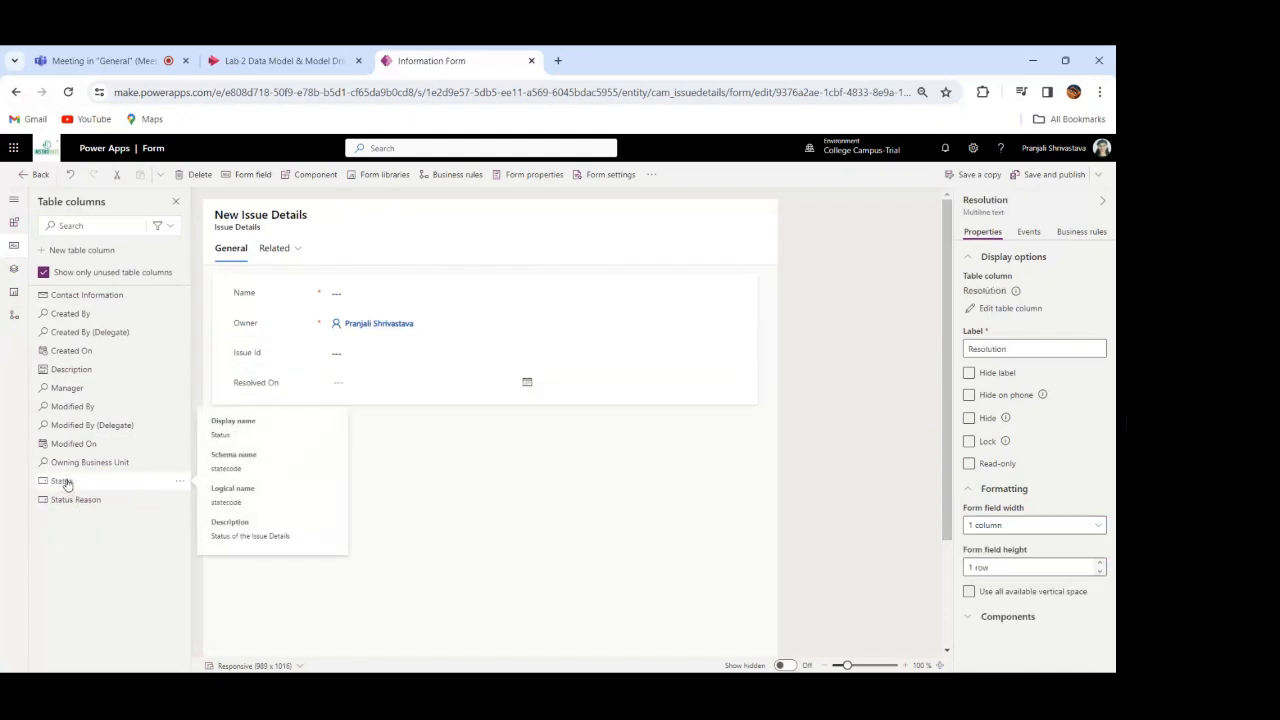
click(249, 354)
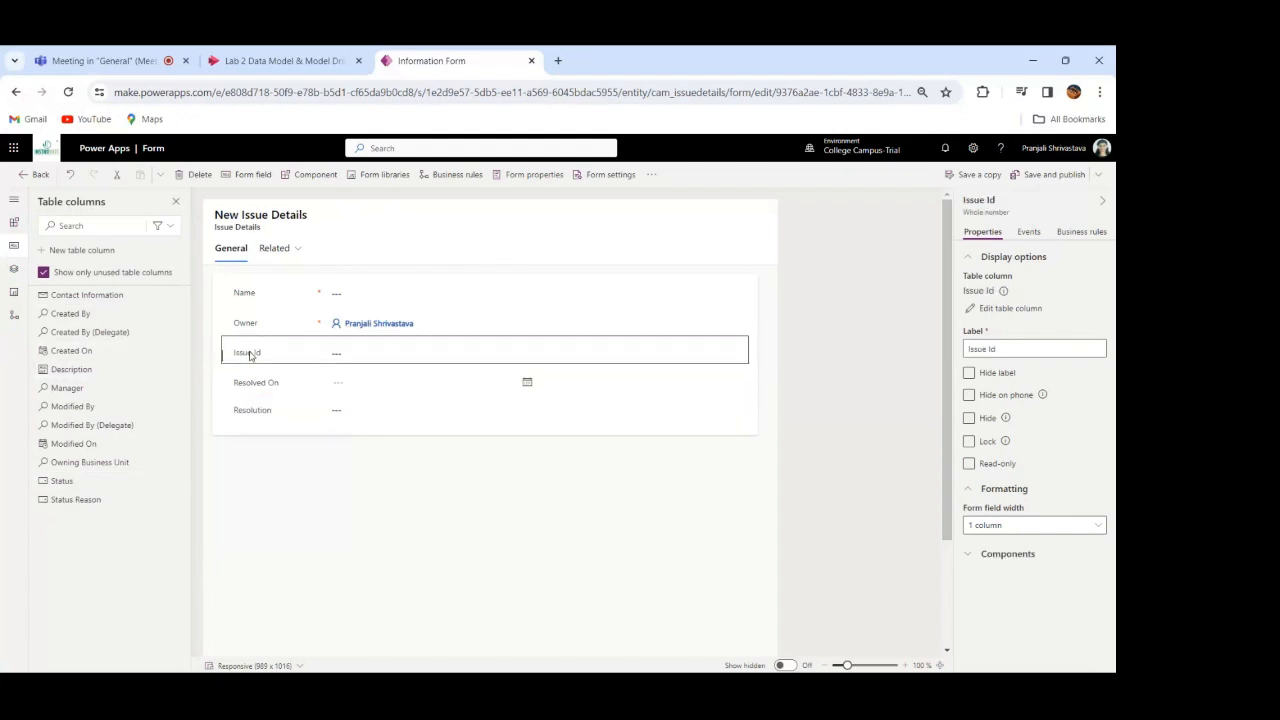
click(83, 502)
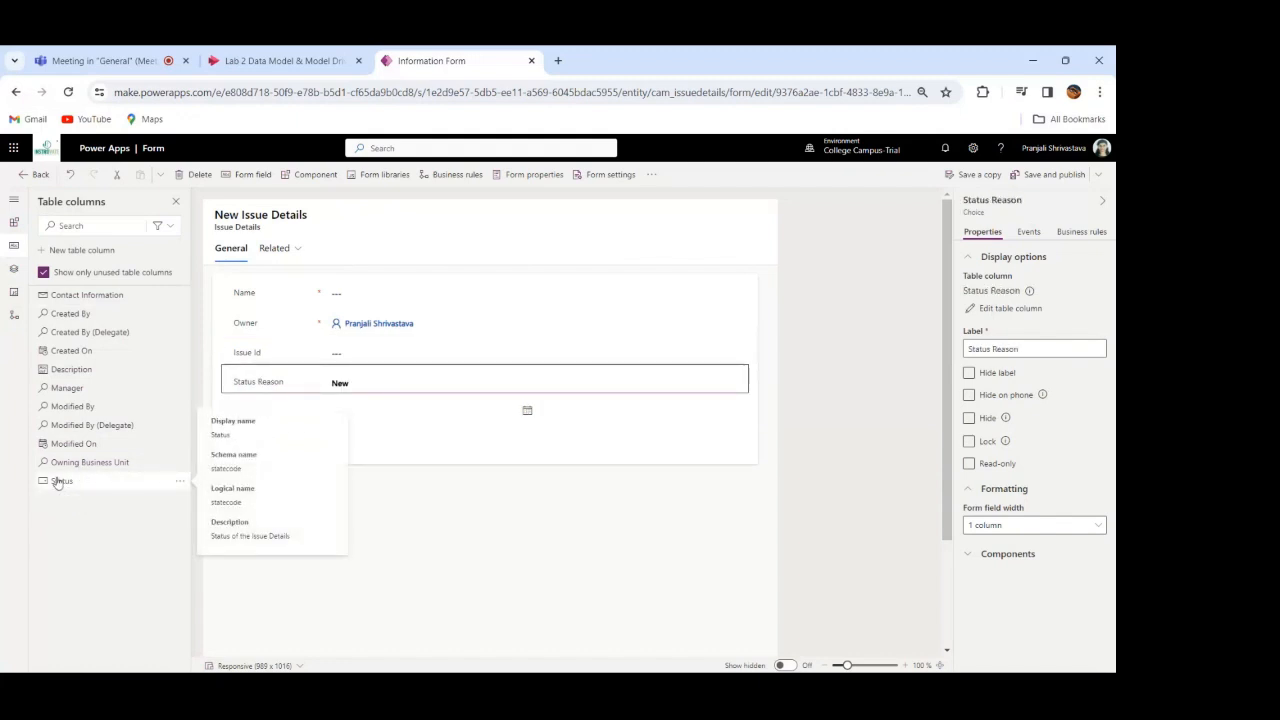
click(60, 482)
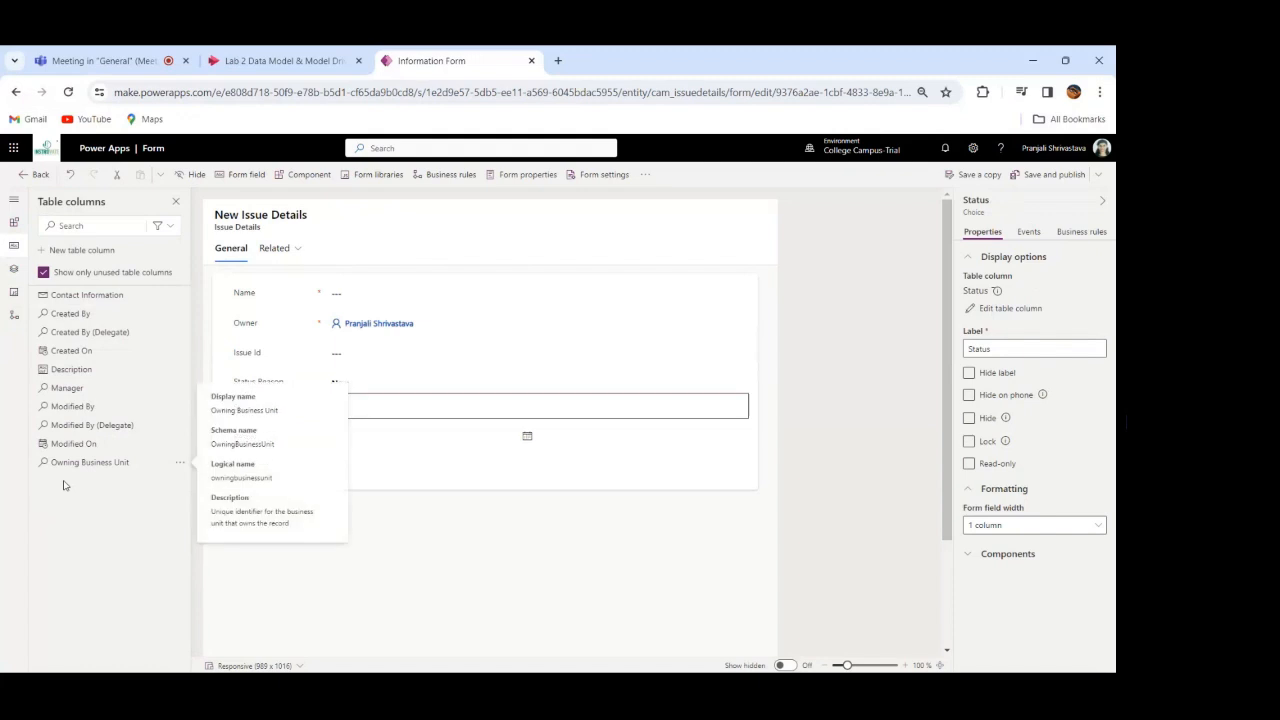
click(66, 388)
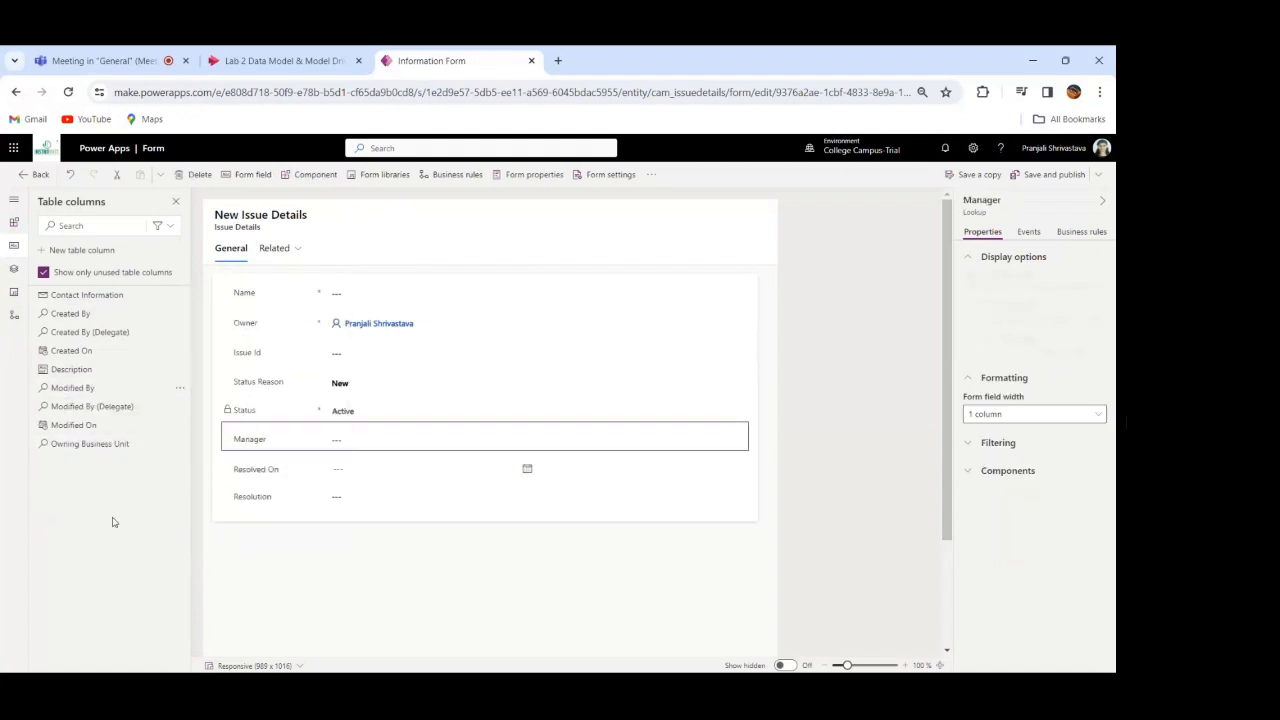
click(78, 370)
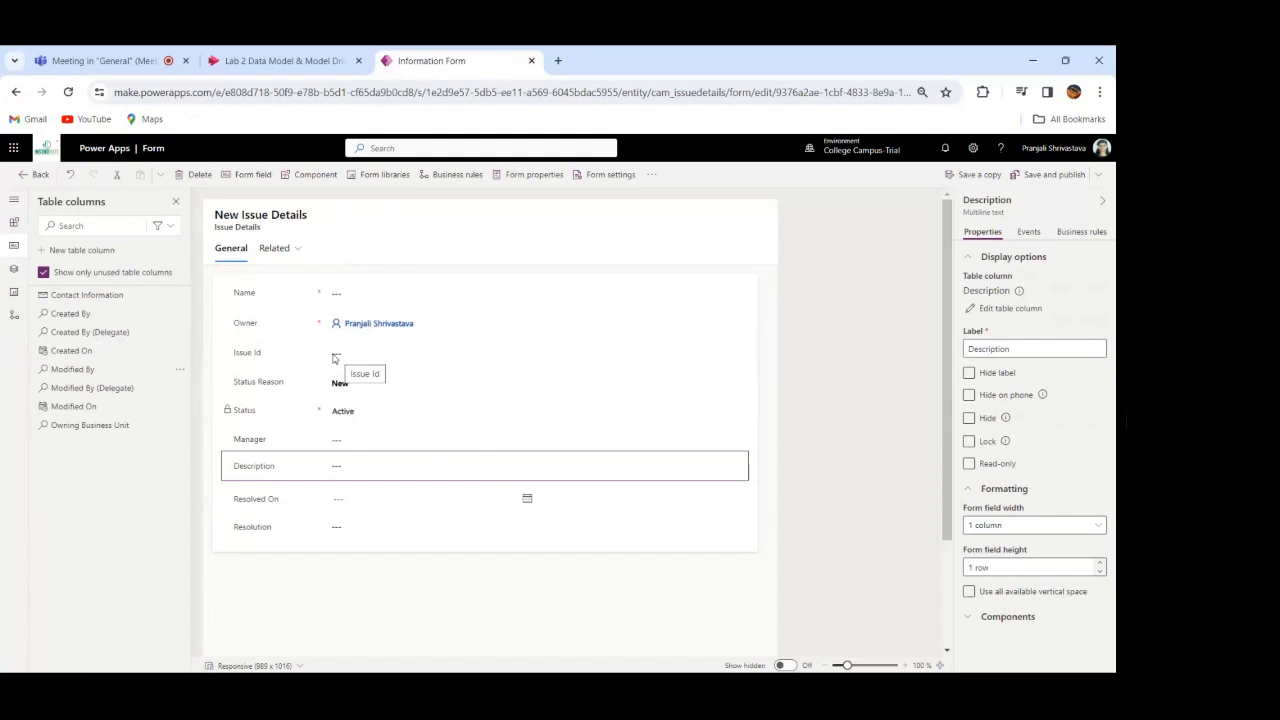
Step: Reorder the form's fields so that Name, Issue Id, Description, Status Reason and Manager come first, in that order
click(253, 356)
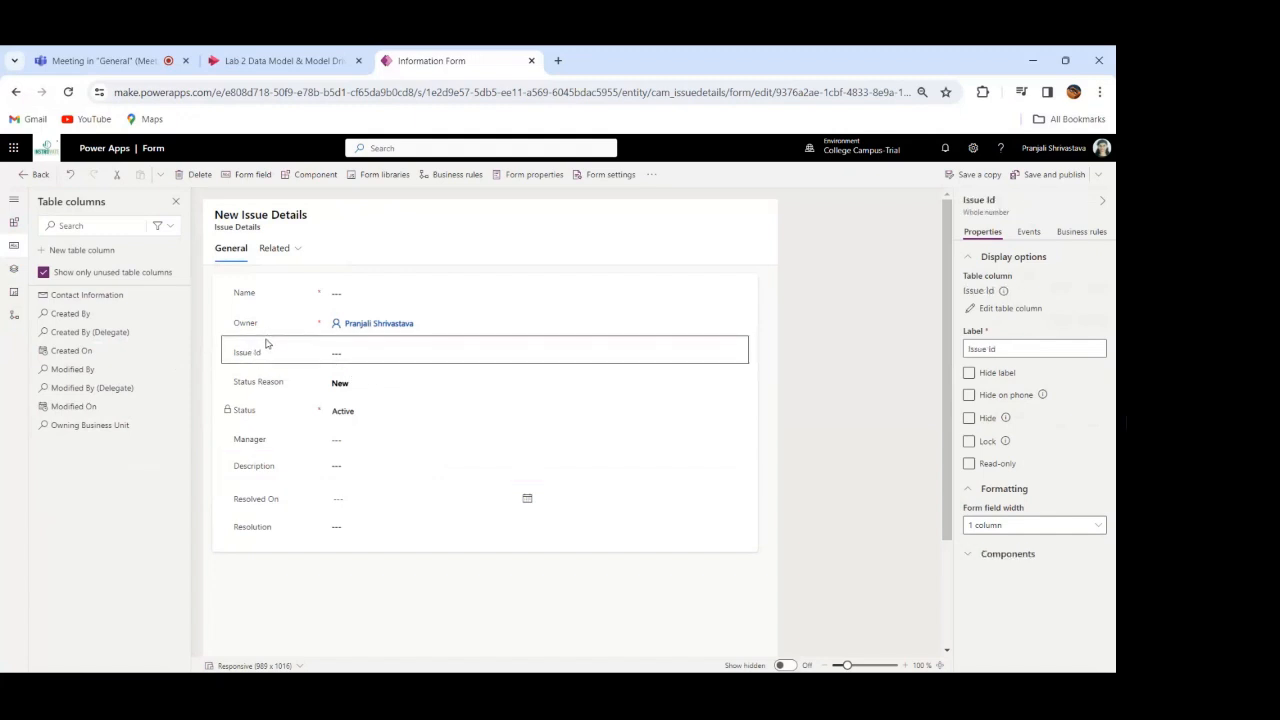
drag(266, 344, 268, 294)
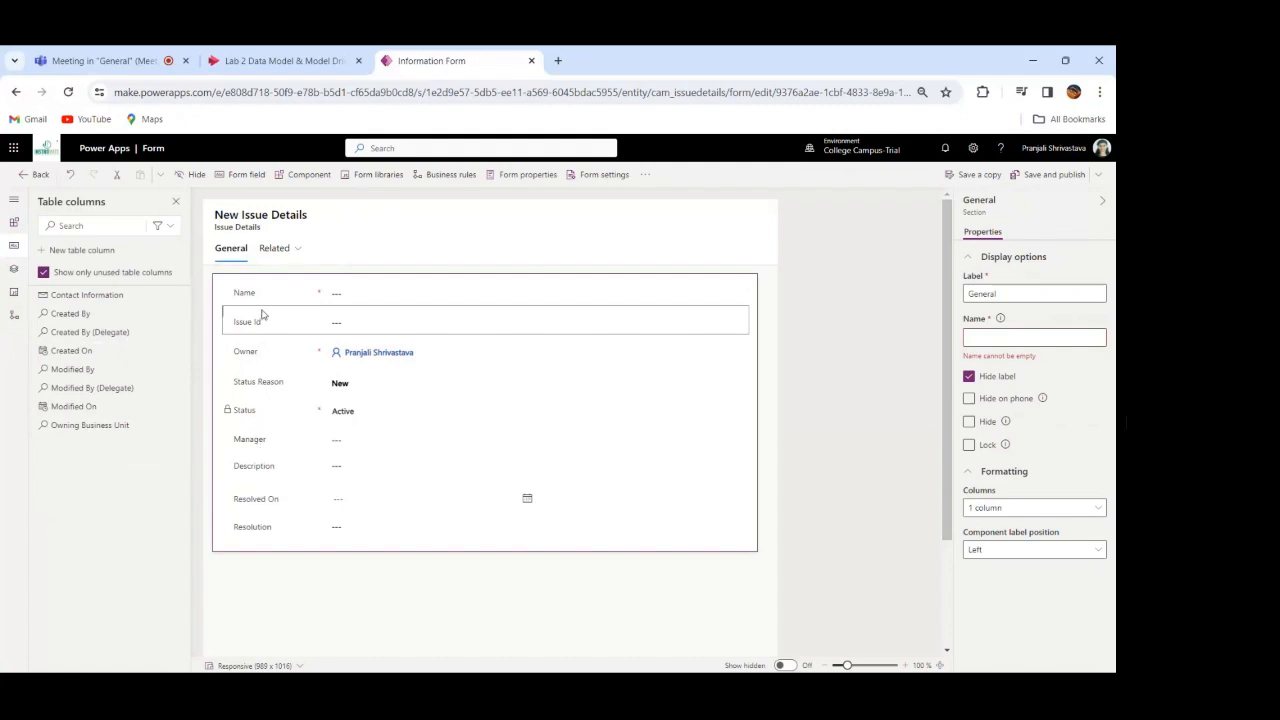
drag(262, 316, 265, 296)
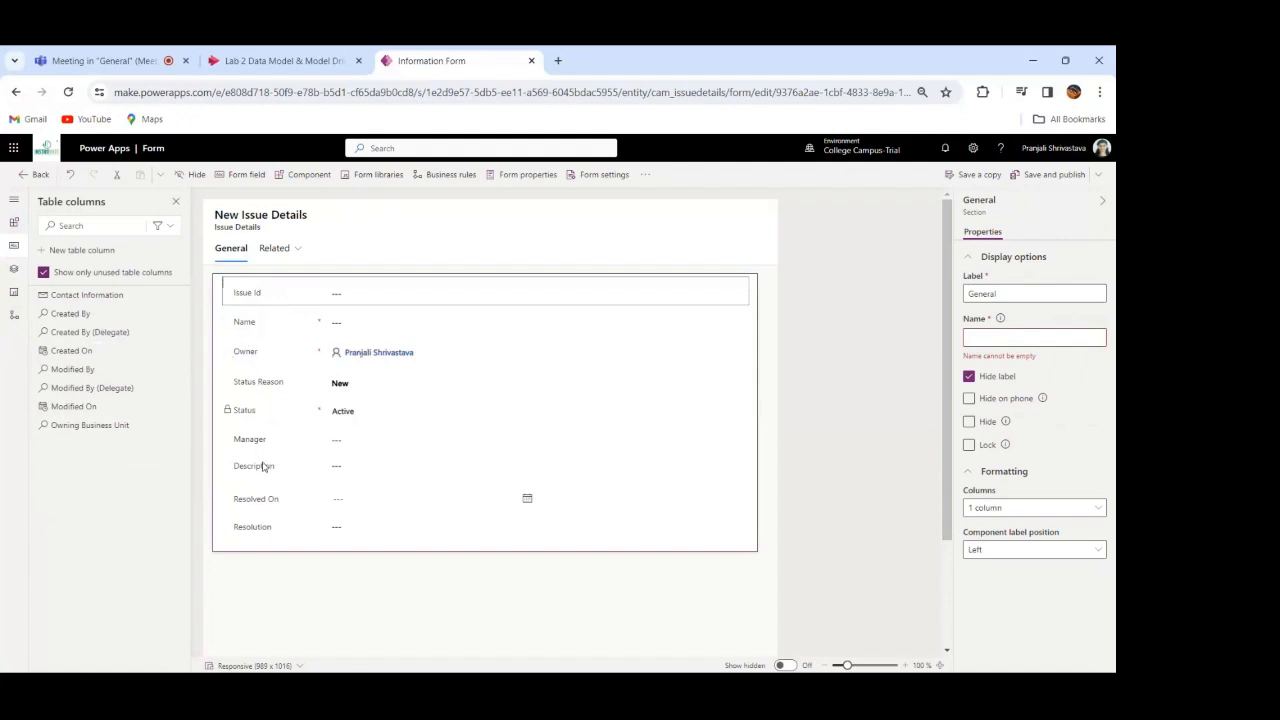
drag(264, 466, 286, 319)
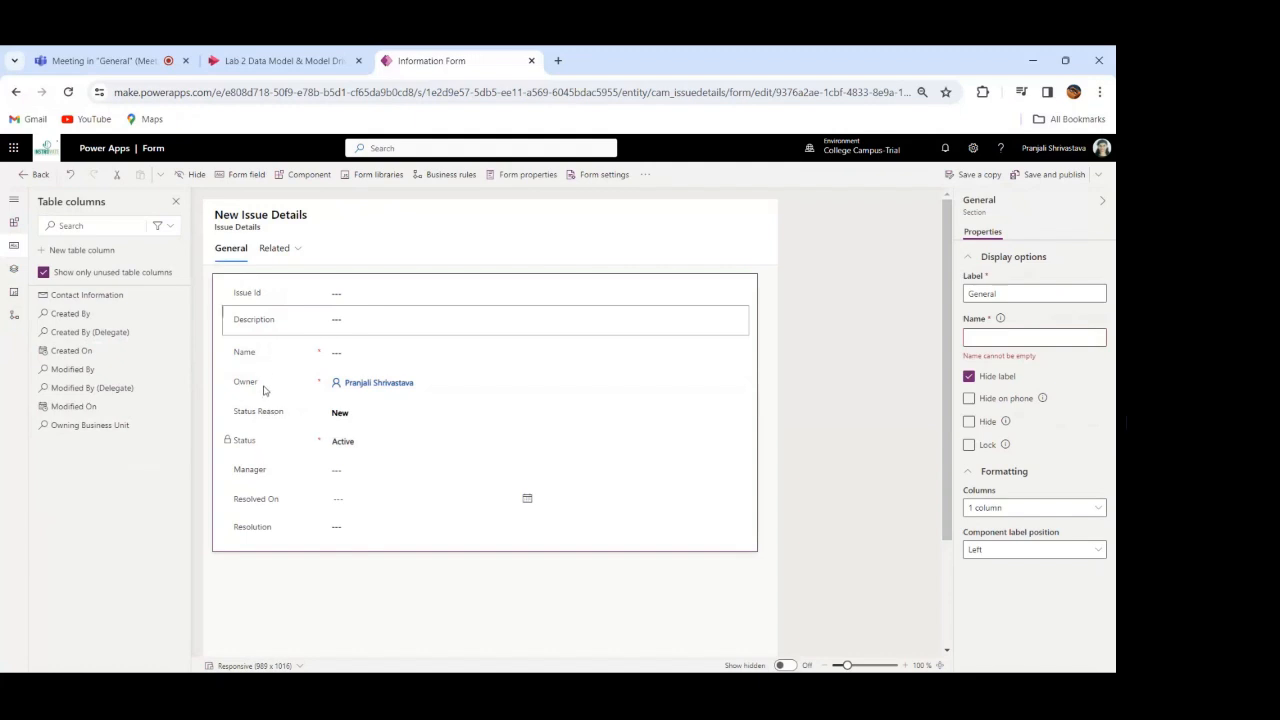
drag(263, 416, 269, 341)
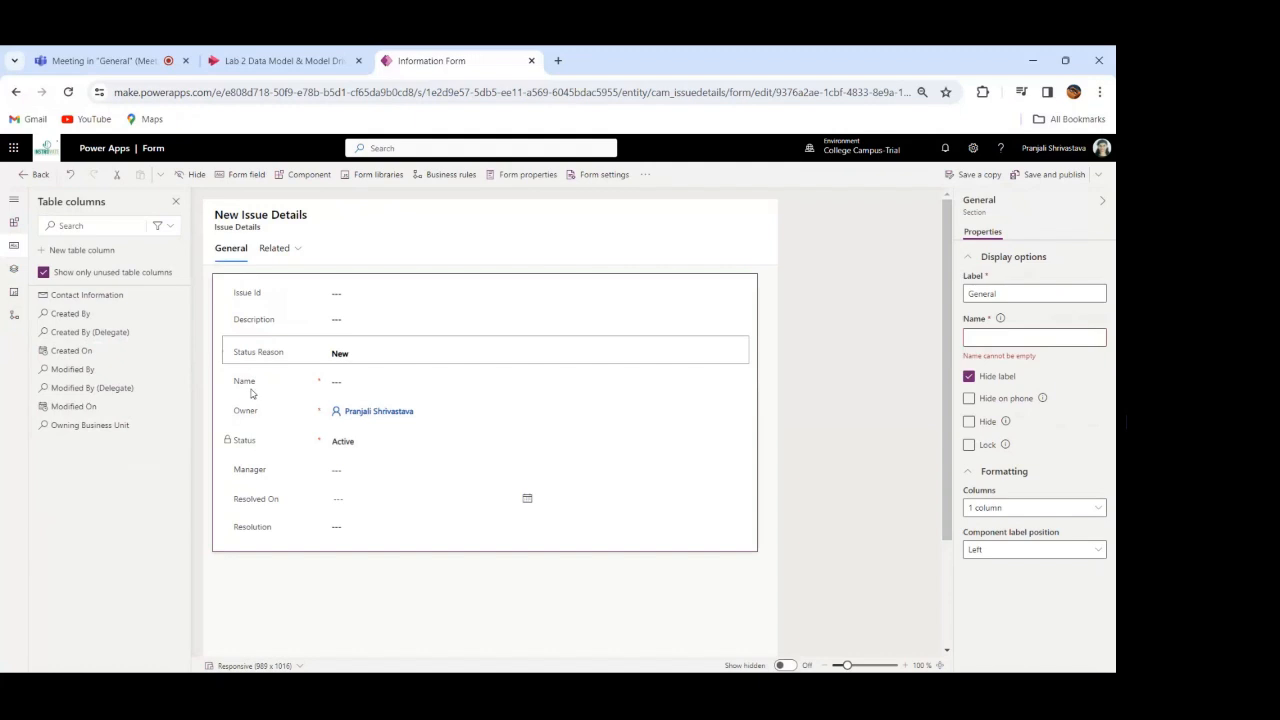
drag(253, 474, 267, 374)
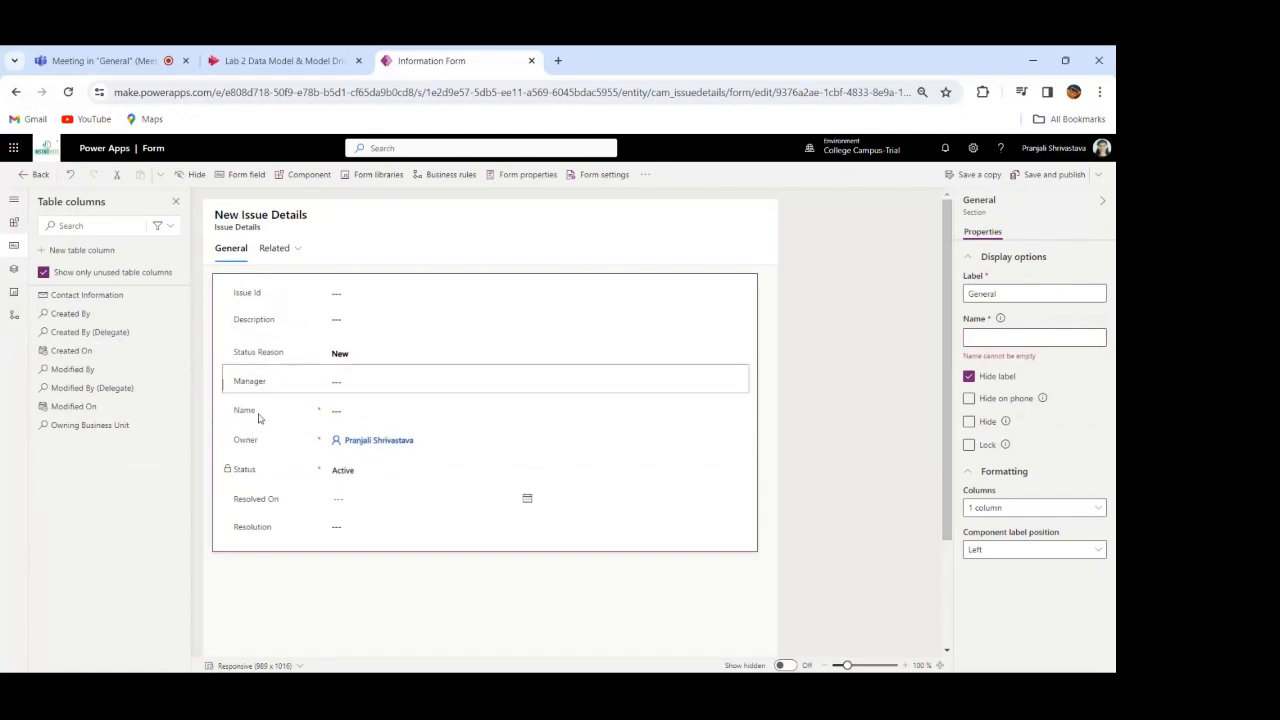
drag(258, 418, 271, 291)
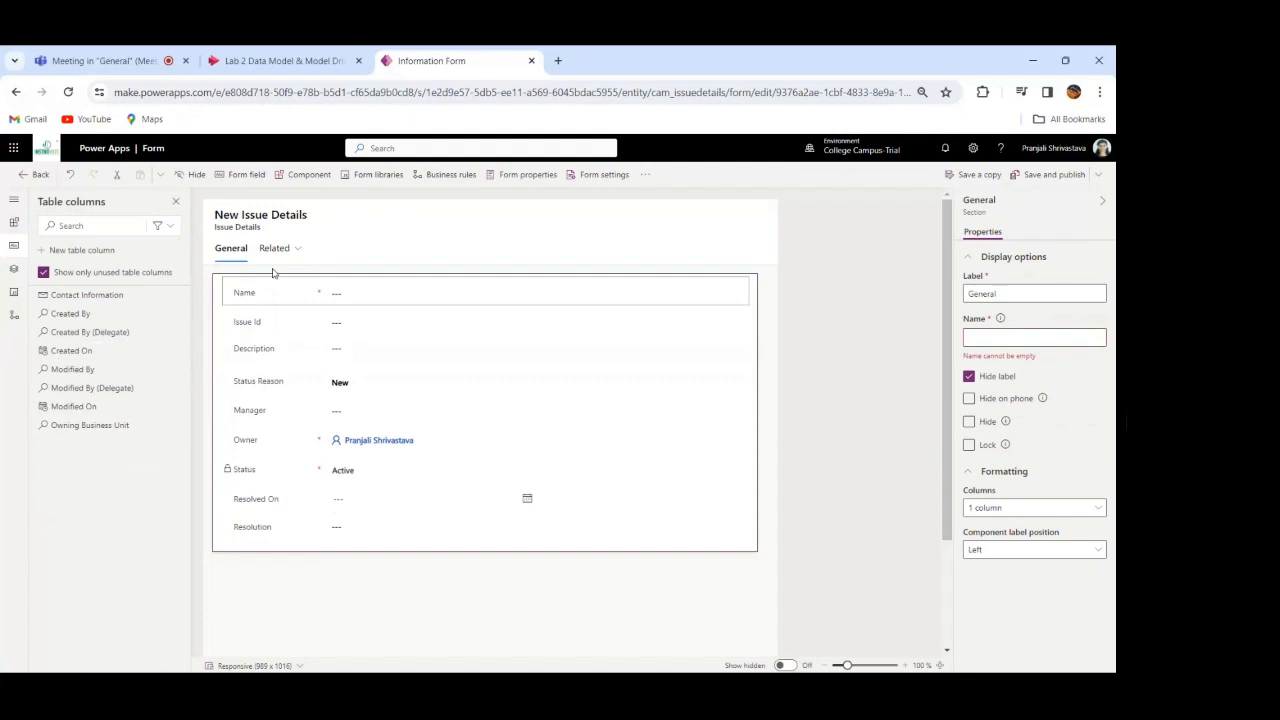
Step: Save and publish the Information form and return to the Issue Details table's list of forms
click(1052, 176)
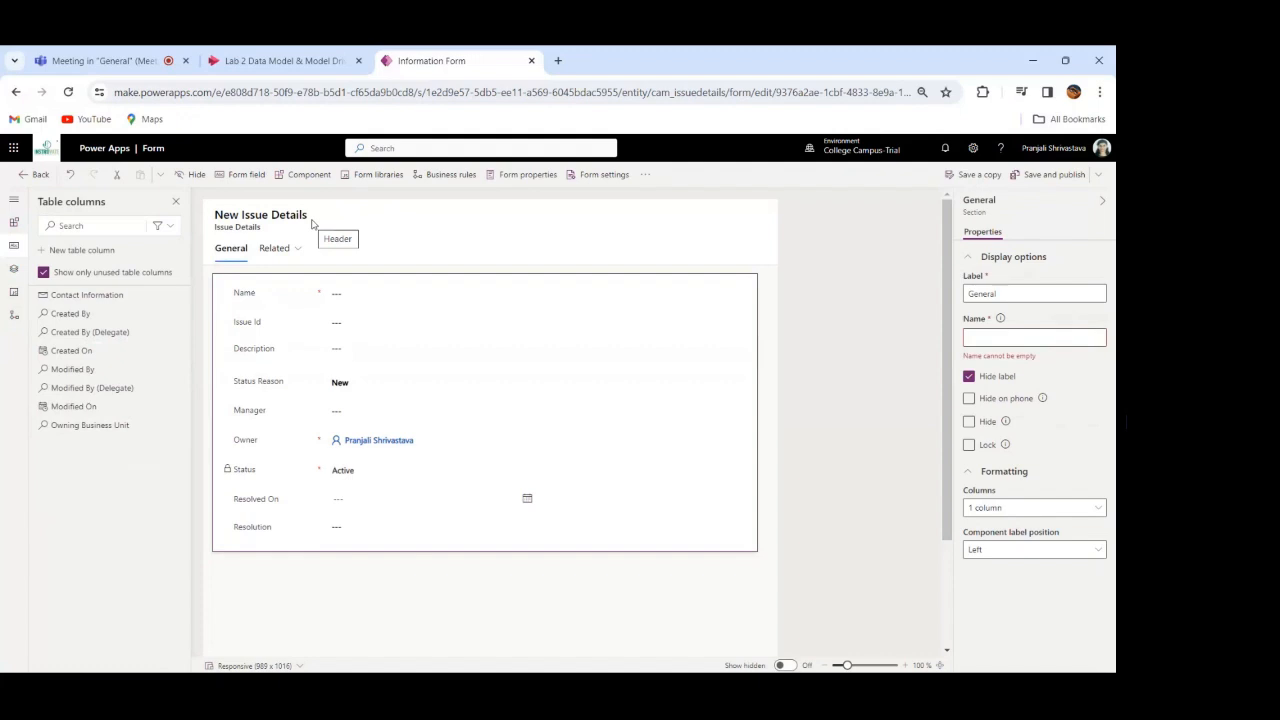
click(34, 178)
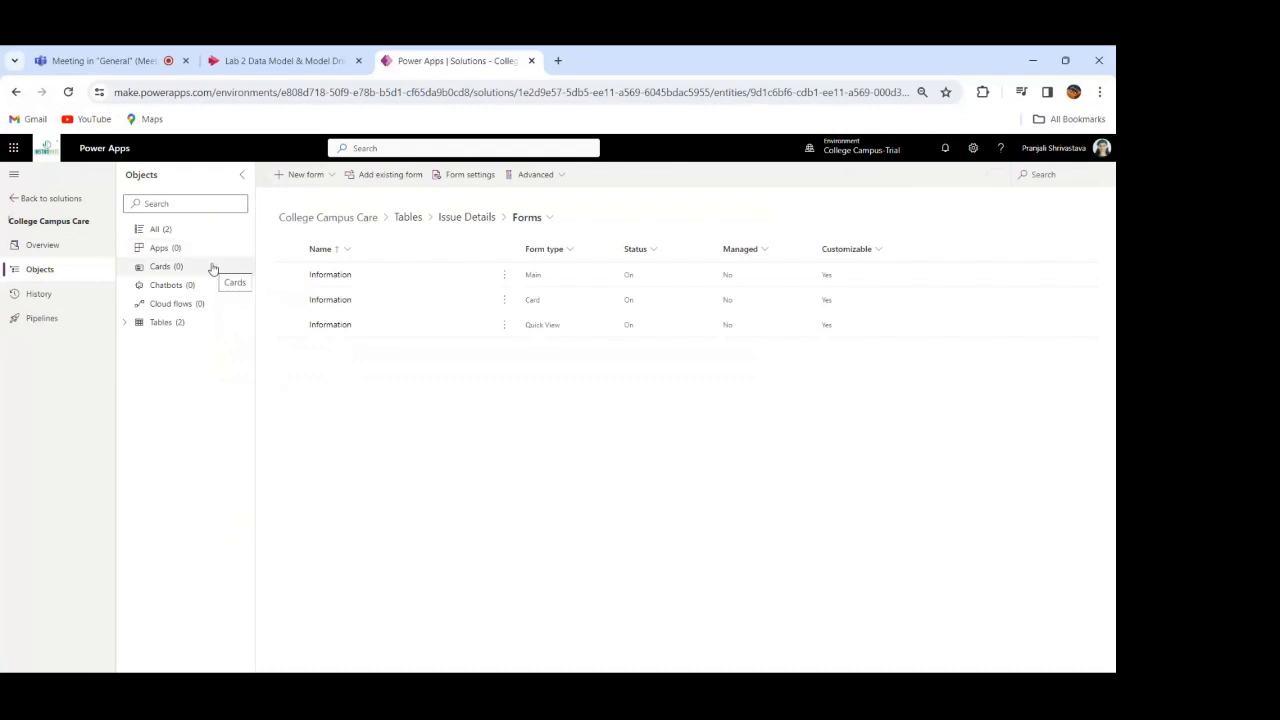
Step: Close the Lab 2 browser page and open the Issue Details table's Active Issue Details view in the view designer
click(125, 323)
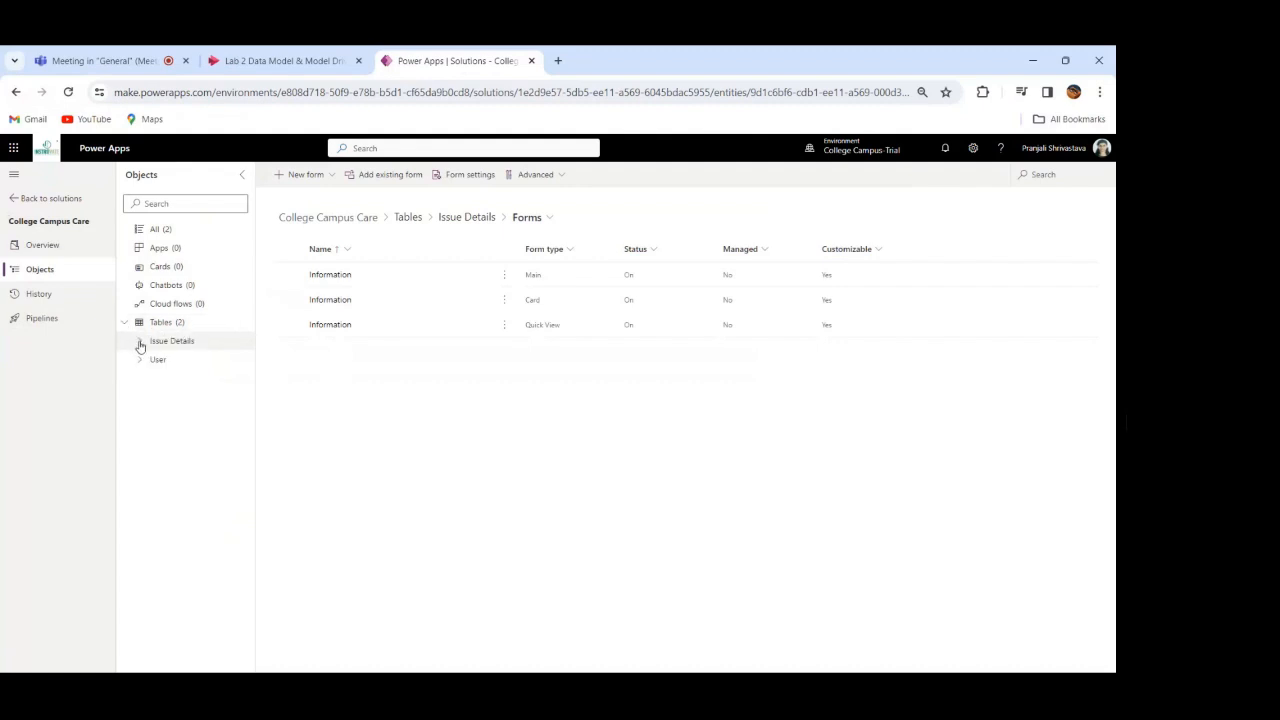
click(139, 342)
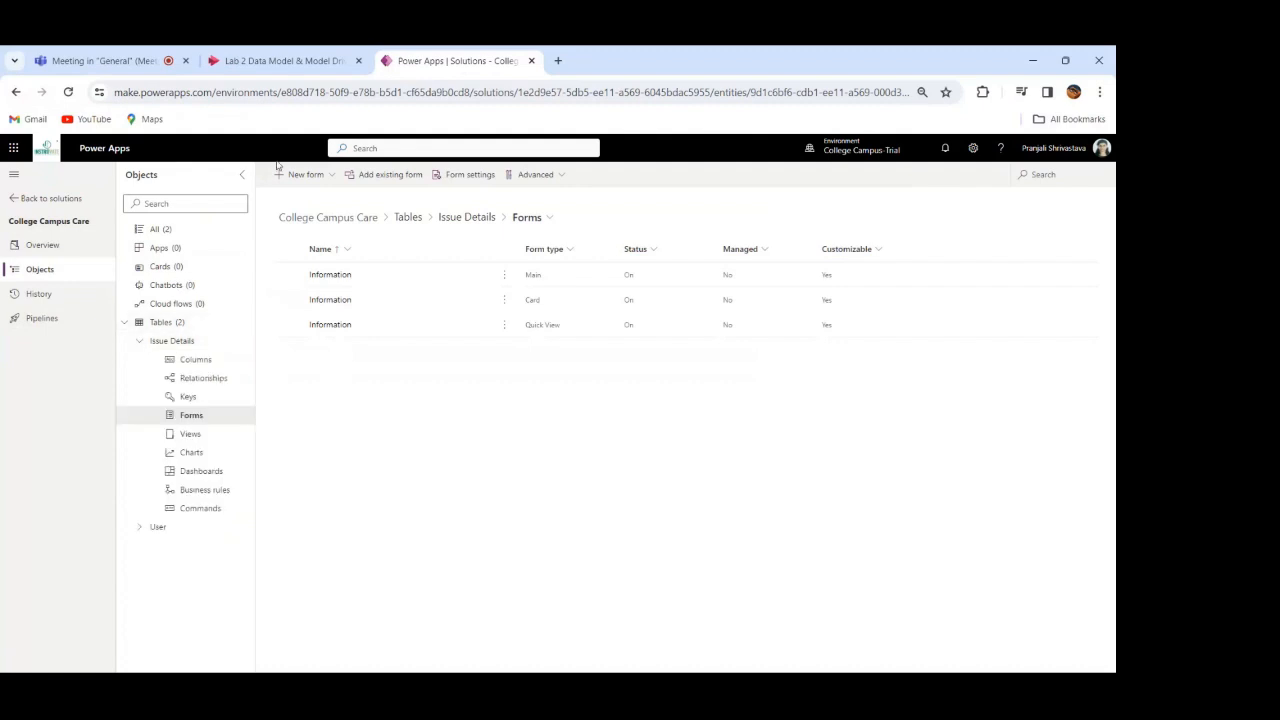
click(358, 61)
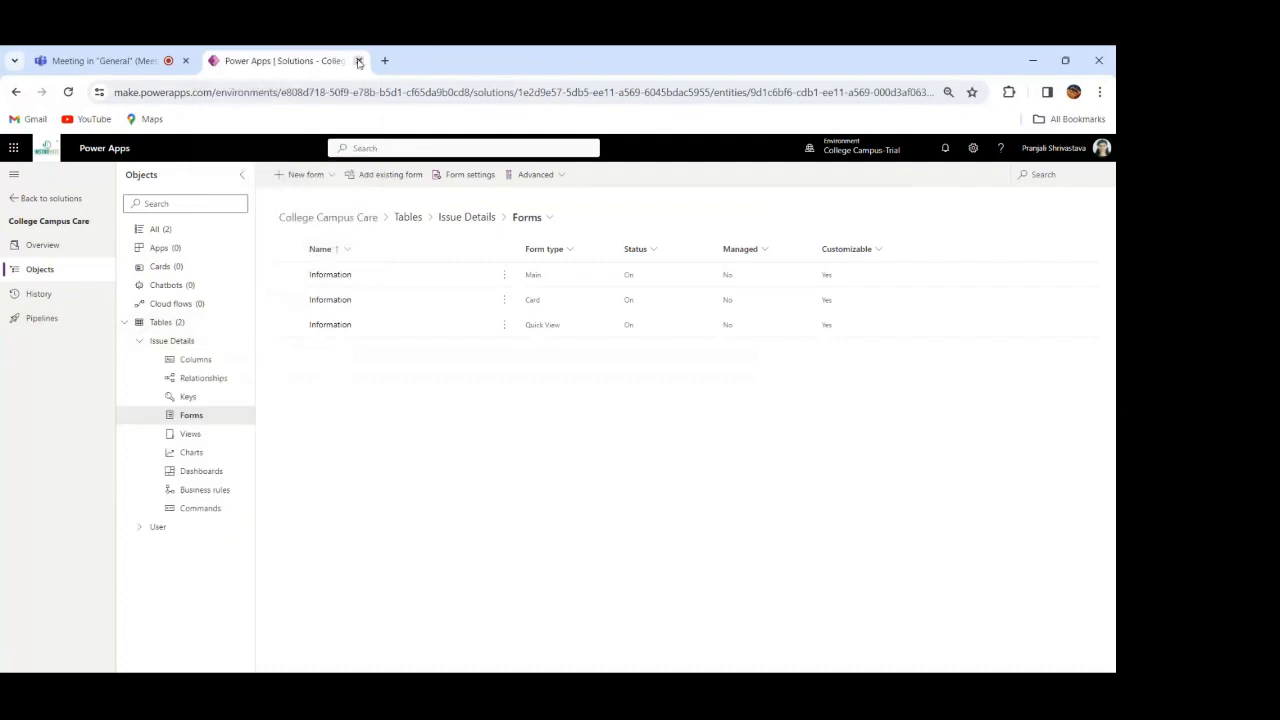
click(190, 434)
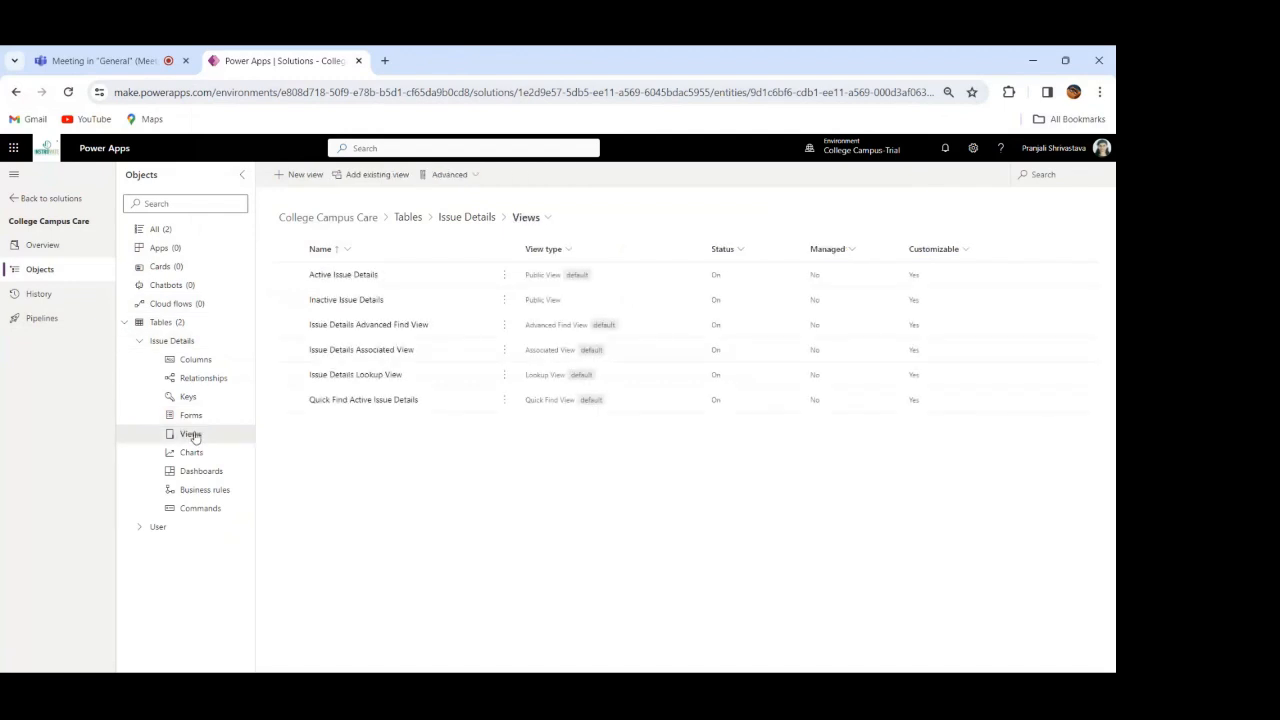
click(352, 276)
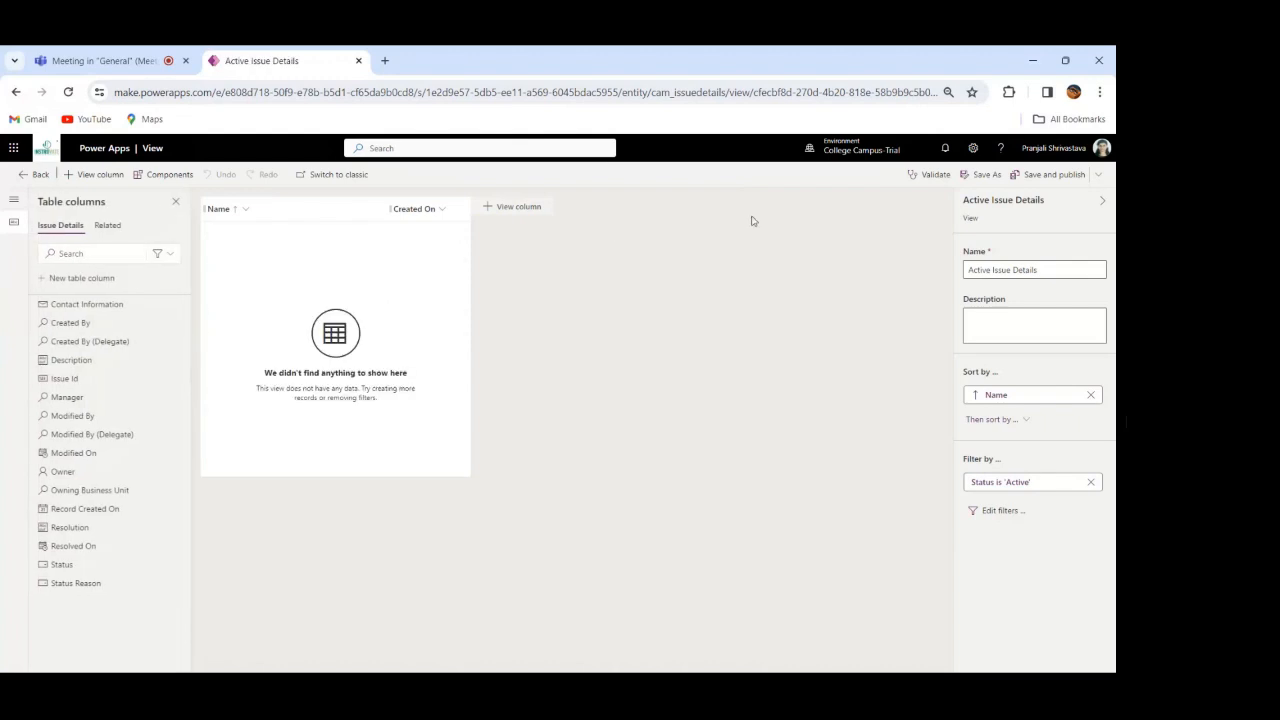
click(1059, 268)
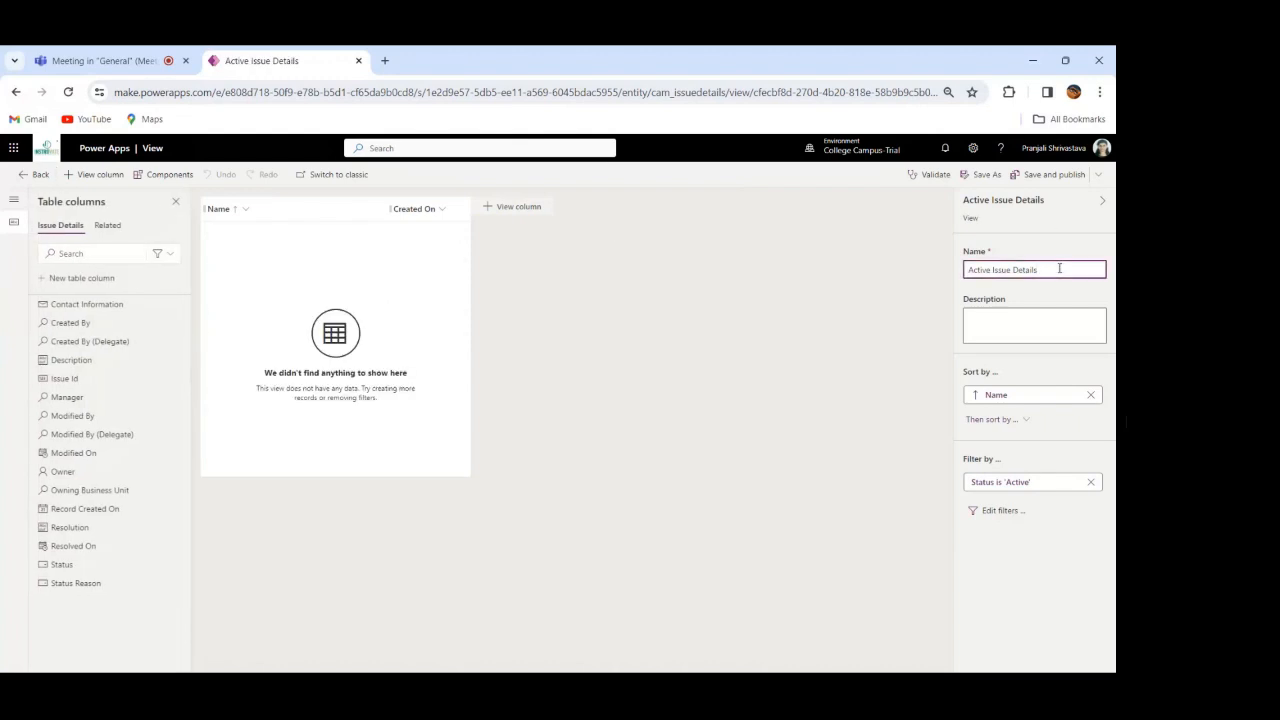
key(BackSpace)
key(BackSpace)
key(BackSpace)
key(BackSpace)
key(BackSpace)
key(BackSpace)
key(BackSpace)
key(BackSpace)
key(BackSpace)
key(BackSpace)
key(BackSpace)
key(BackSpace)
key(BackSpace)
key(BackSpace)
key(BackSpace)
key(BackSpace)
key(BackSpace)
key(BackSpace)
key(BackSpace)
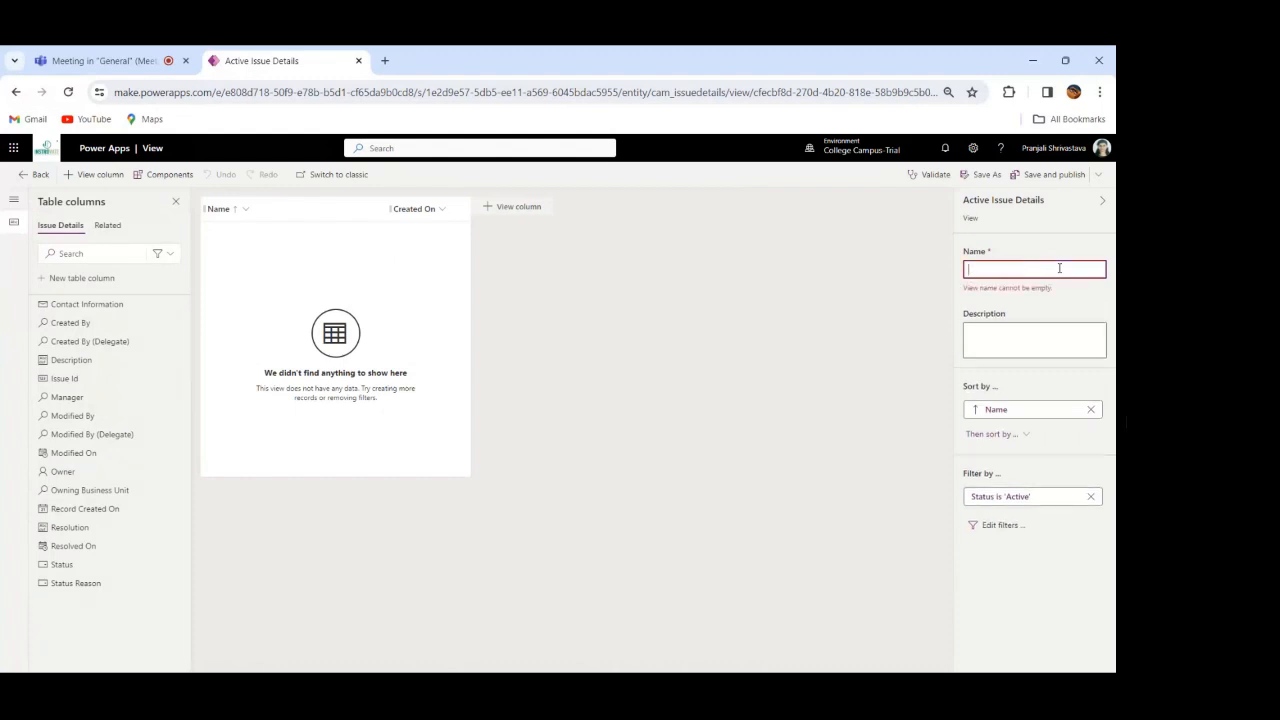
text(Issu)
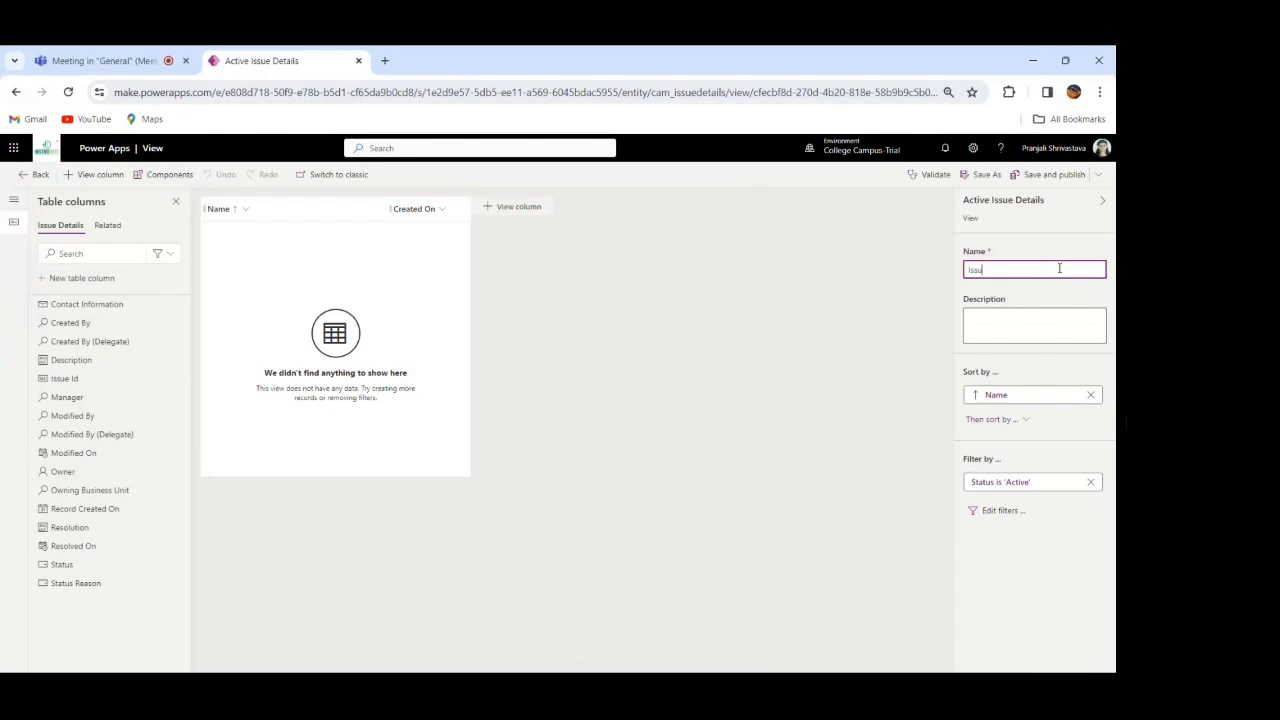
text(e Detail)
key(BackSpace)
text(Active)
key(Right)
key(Right)
key(Right)
key(Right)
key(Right)
text(Details)
Step: Add the Issue Id, Description, Resolution, Resolved On and Status columns to the Active Issue Details view
mouse_move(128, 322)
click(66, 379)
click(78, 360)
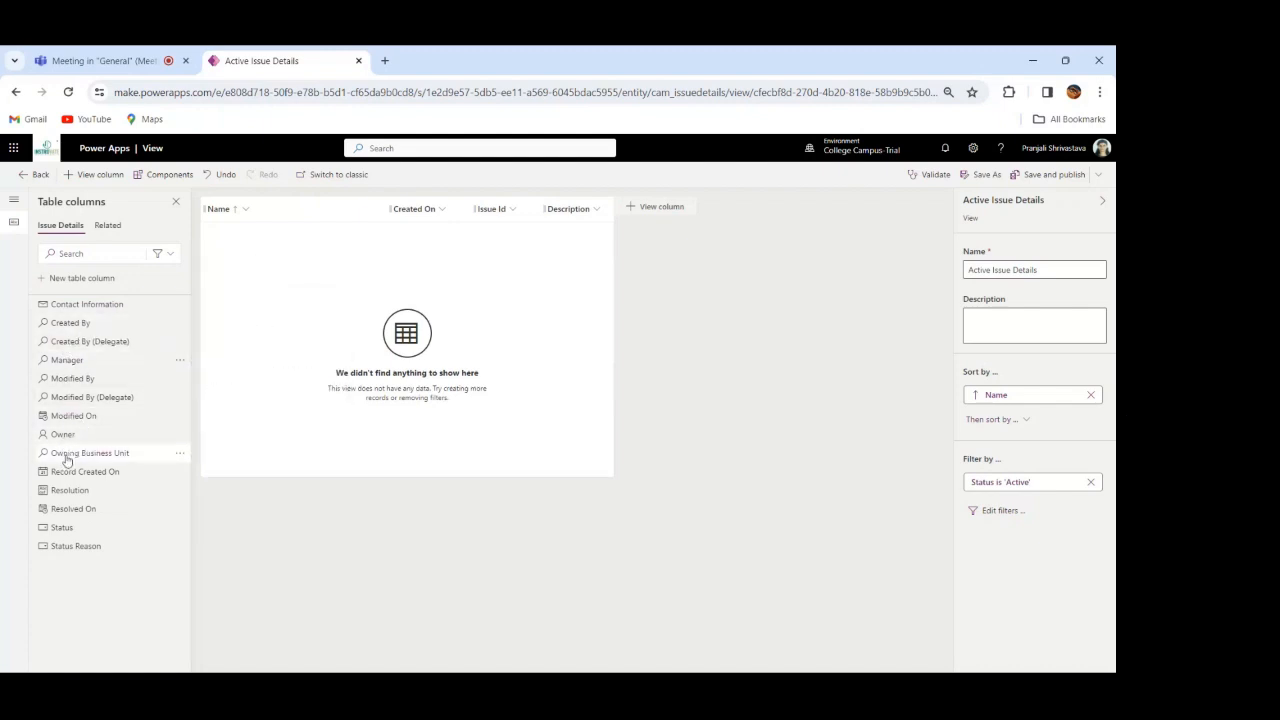
click(70, 491)
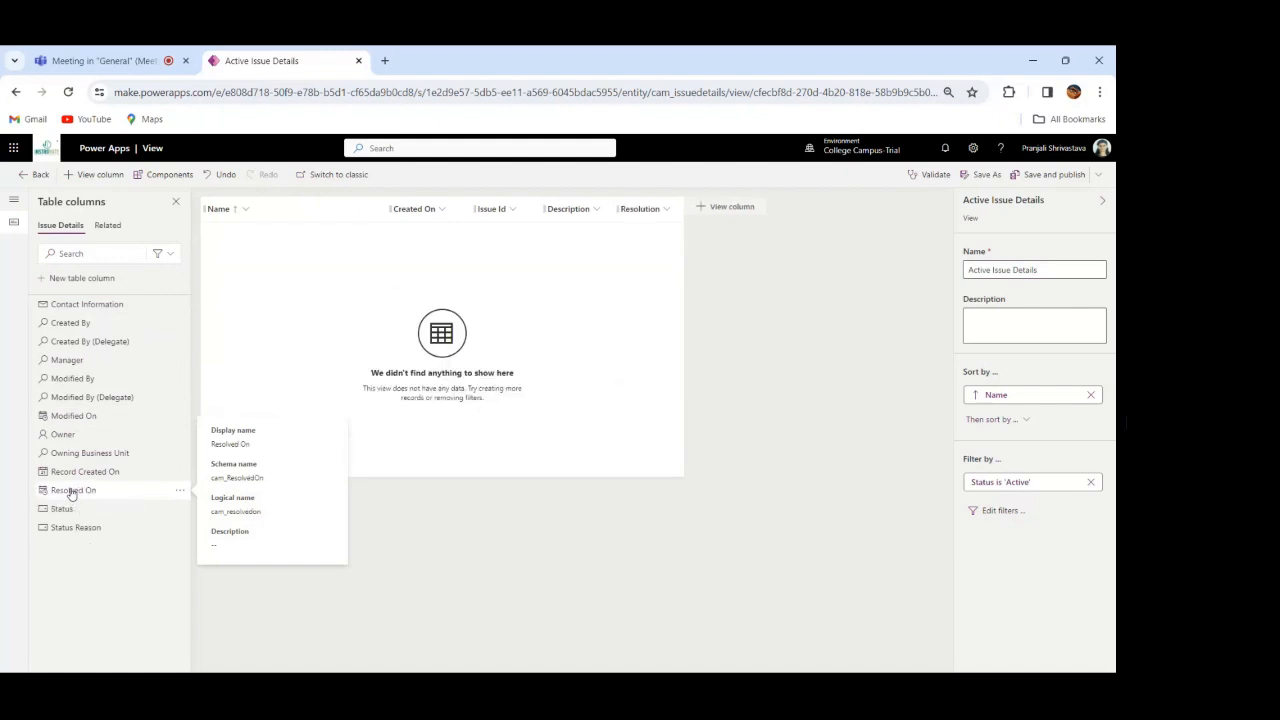
click(70, 491)
click(70, 491)
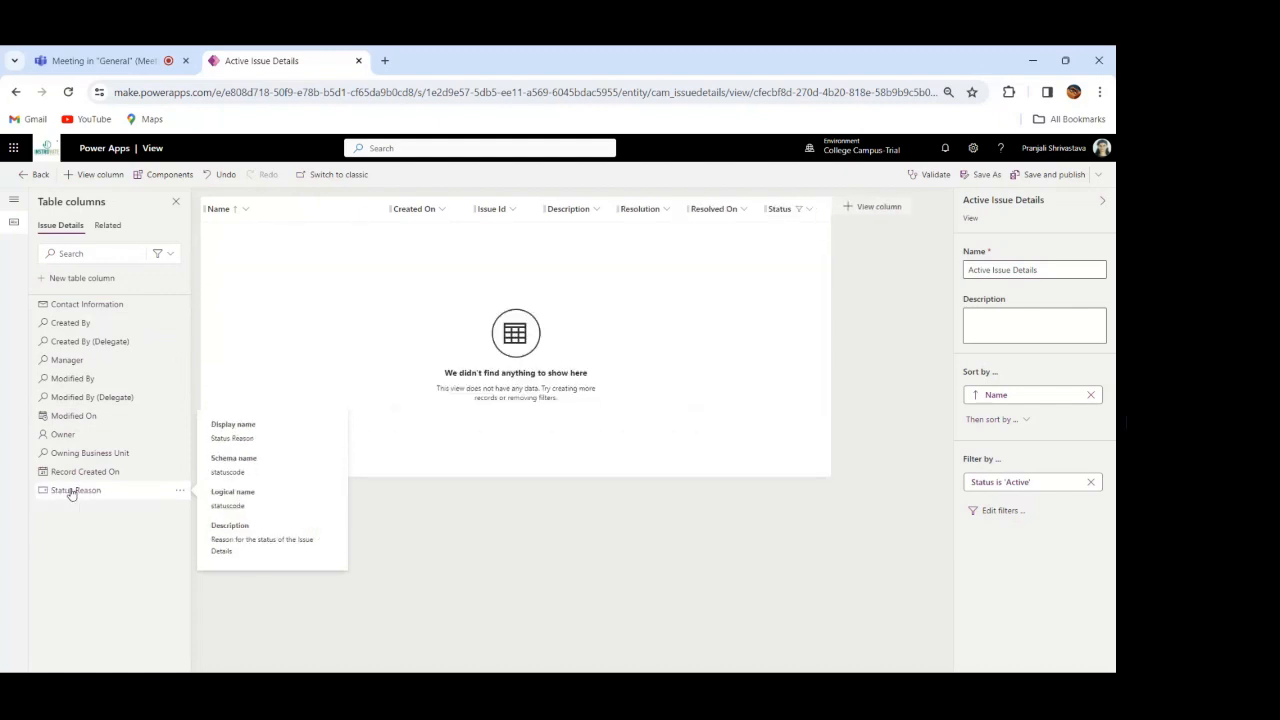
Step: Add the Status Reason and Manager columns to the Active Issue Details view and switch its filter condition to the Status Reason column
click(70, 491)
click(69, 359)
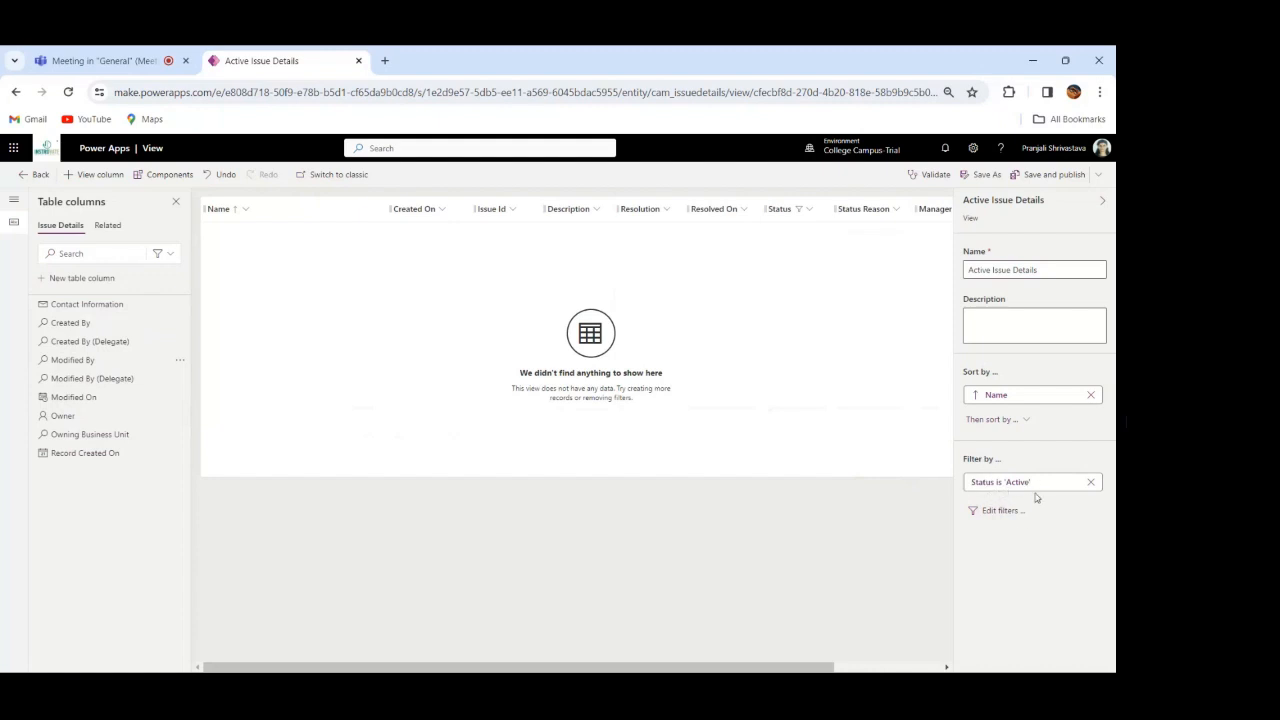
click(1000, 511)
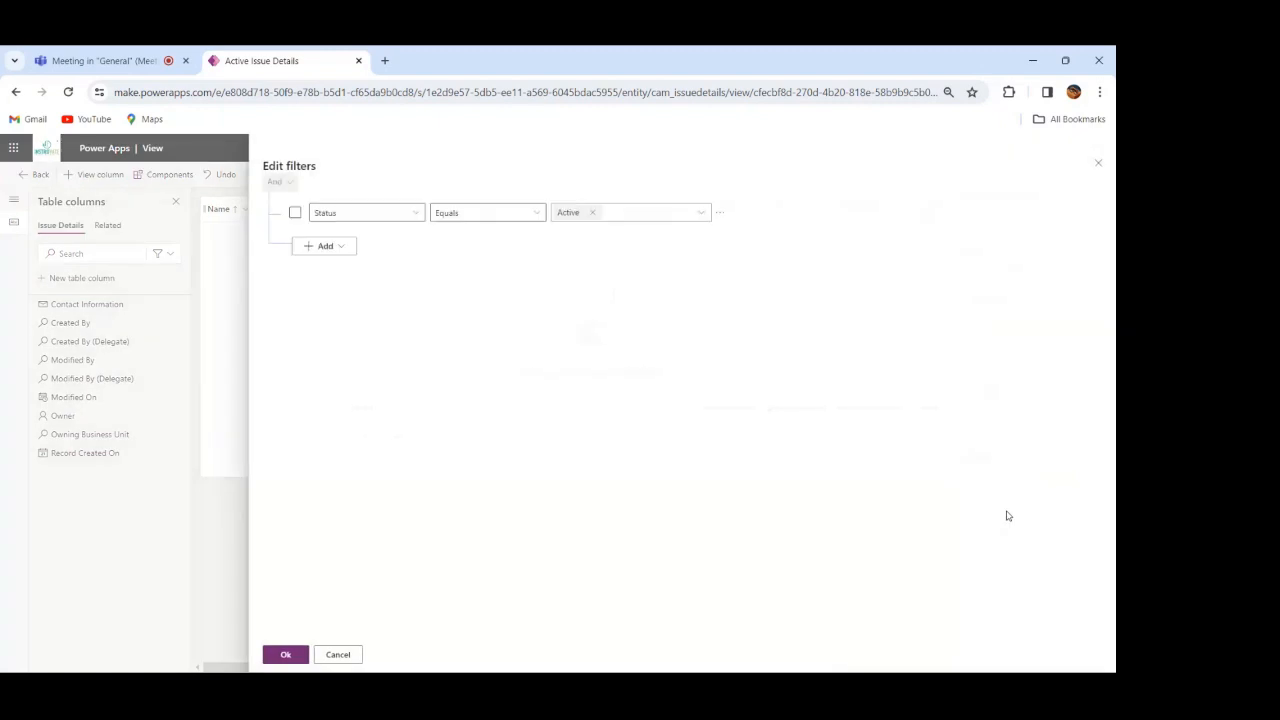
click(419, 217)
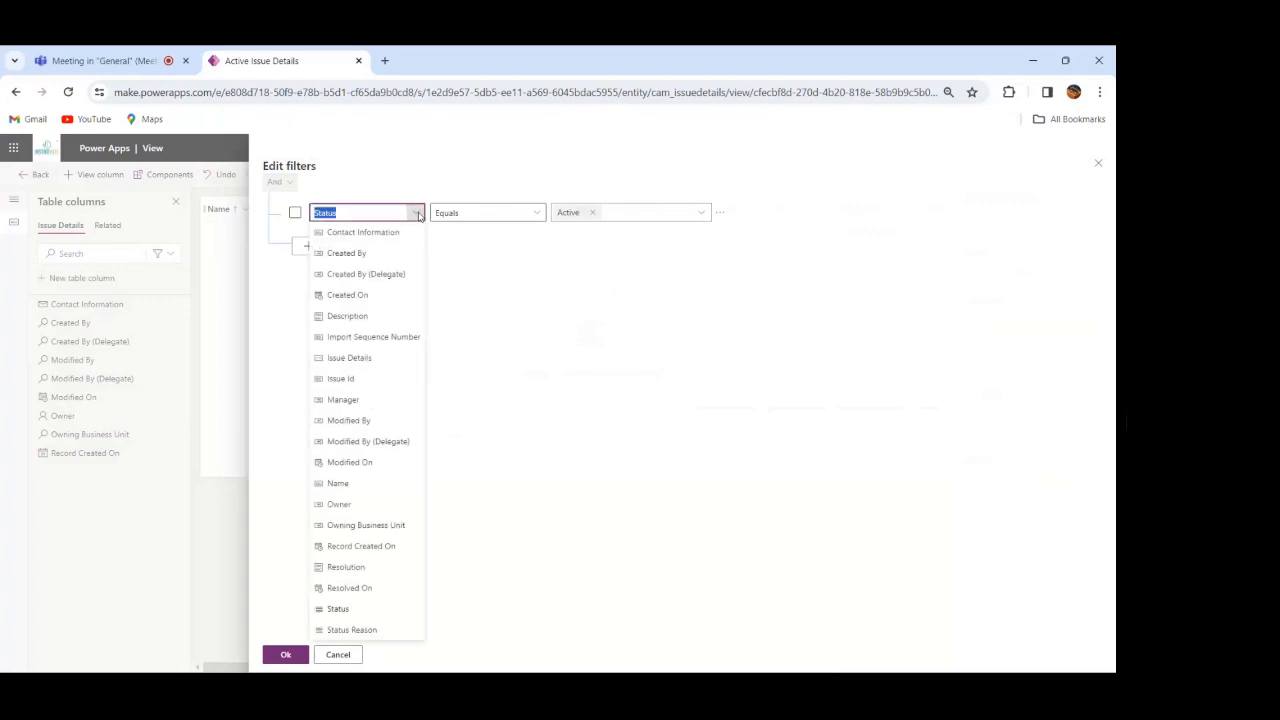
click(349, 630)
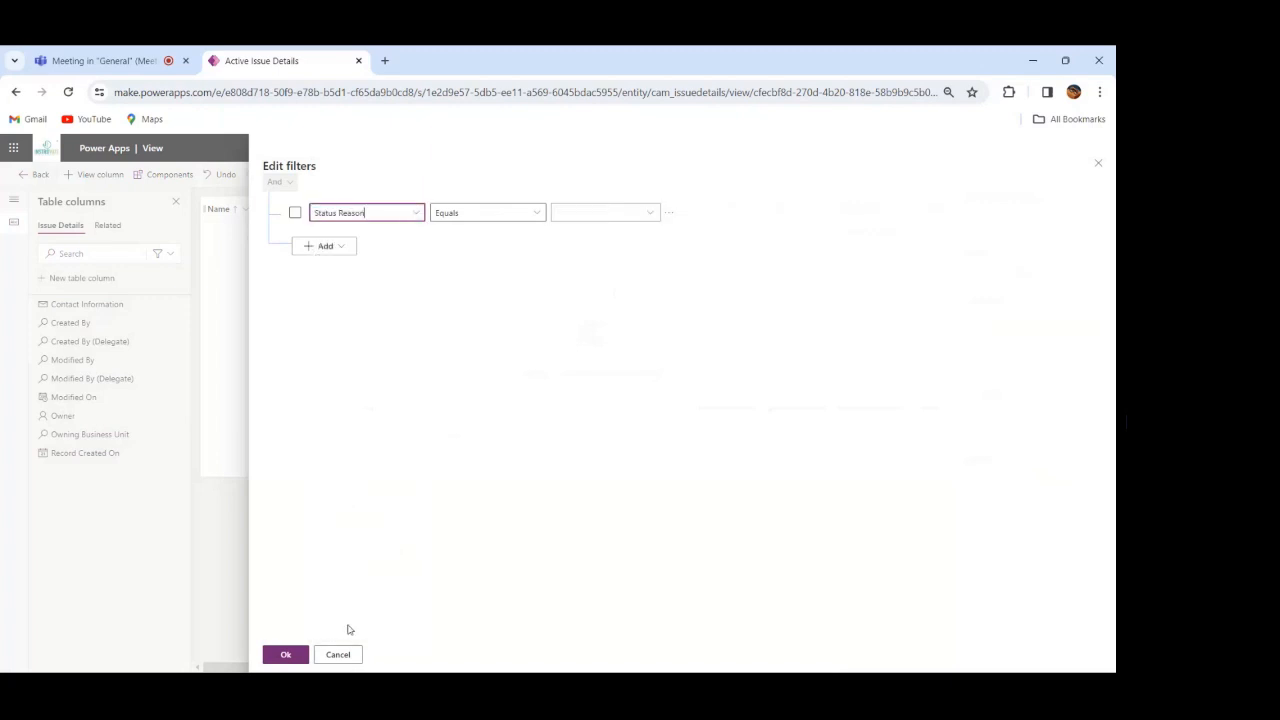
click(650, 215)
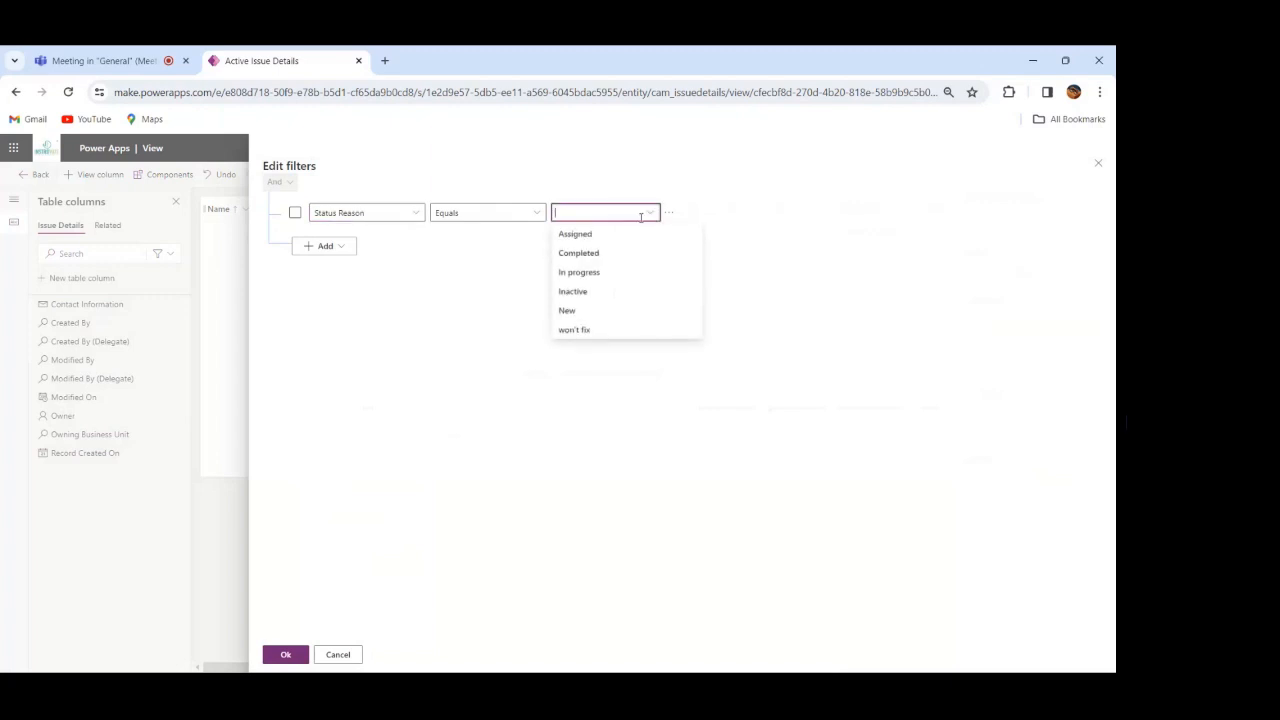
click(599, 256)
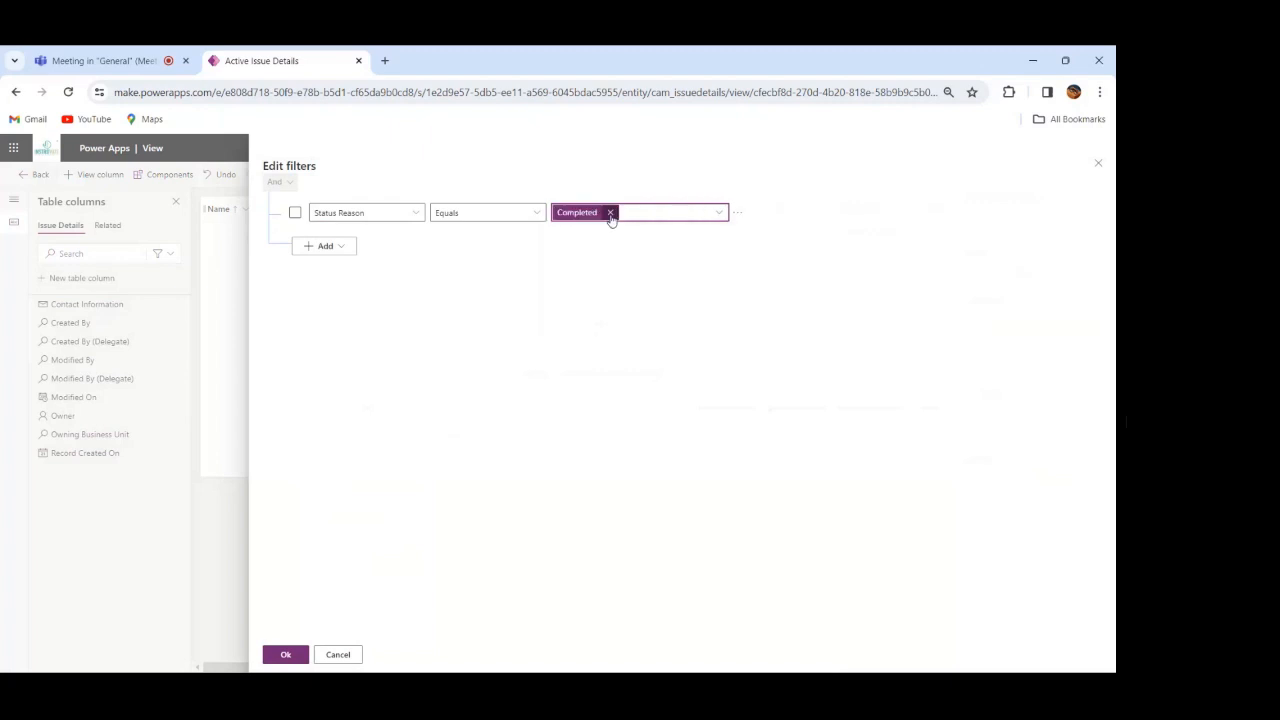
click(610, 213)
Step: Filter the view to Status Reason equals New, In progress or Assigned, and save and publish the Active Issue Details view
click(650, 219)
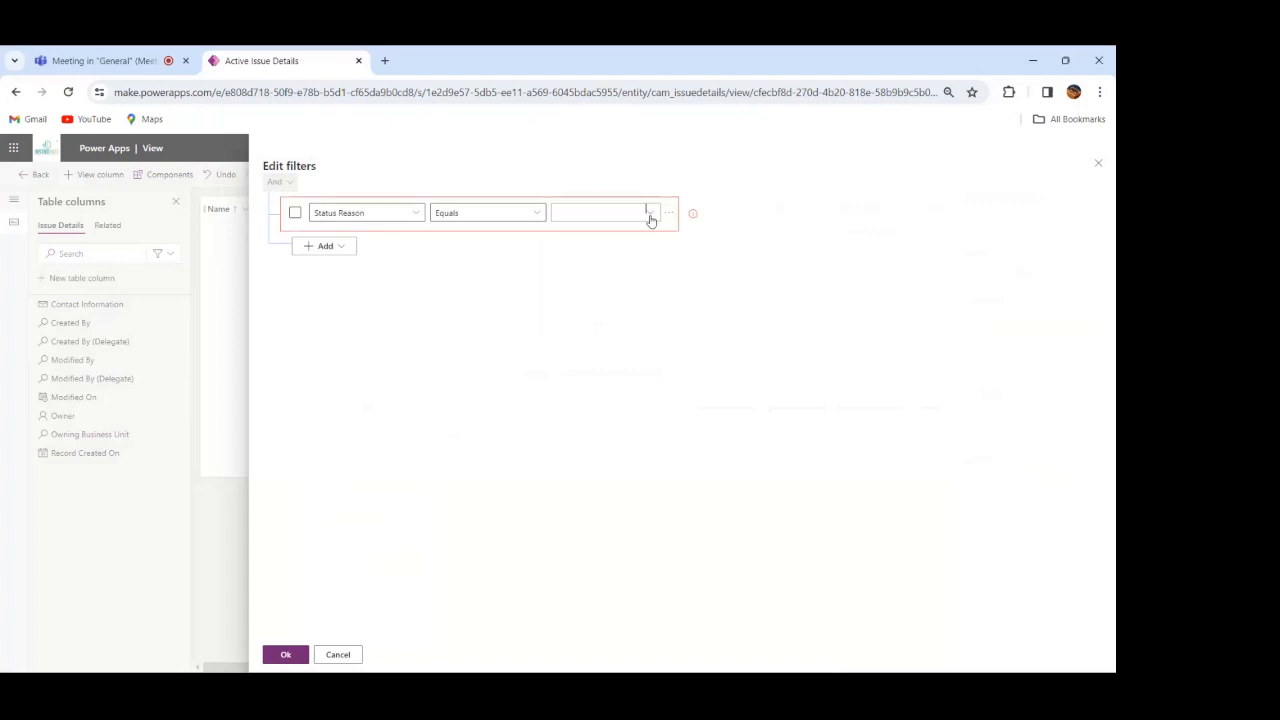
click(651, 216)
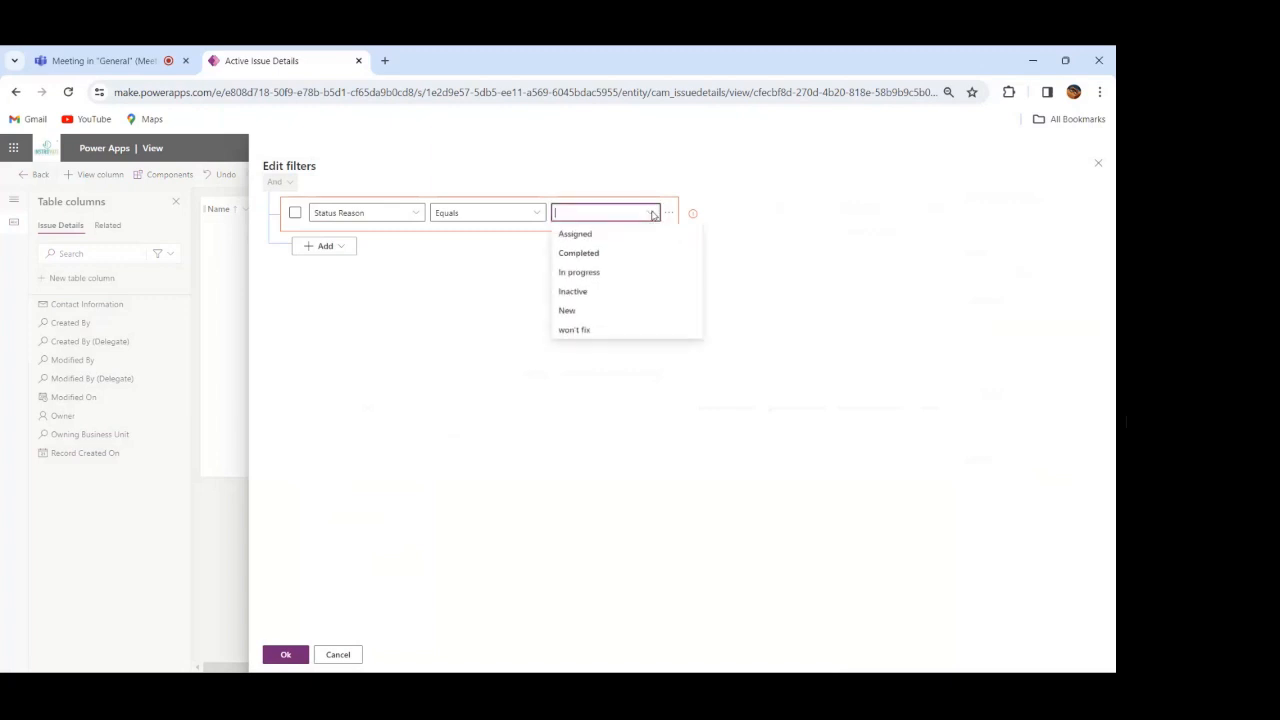
click(592, 310)
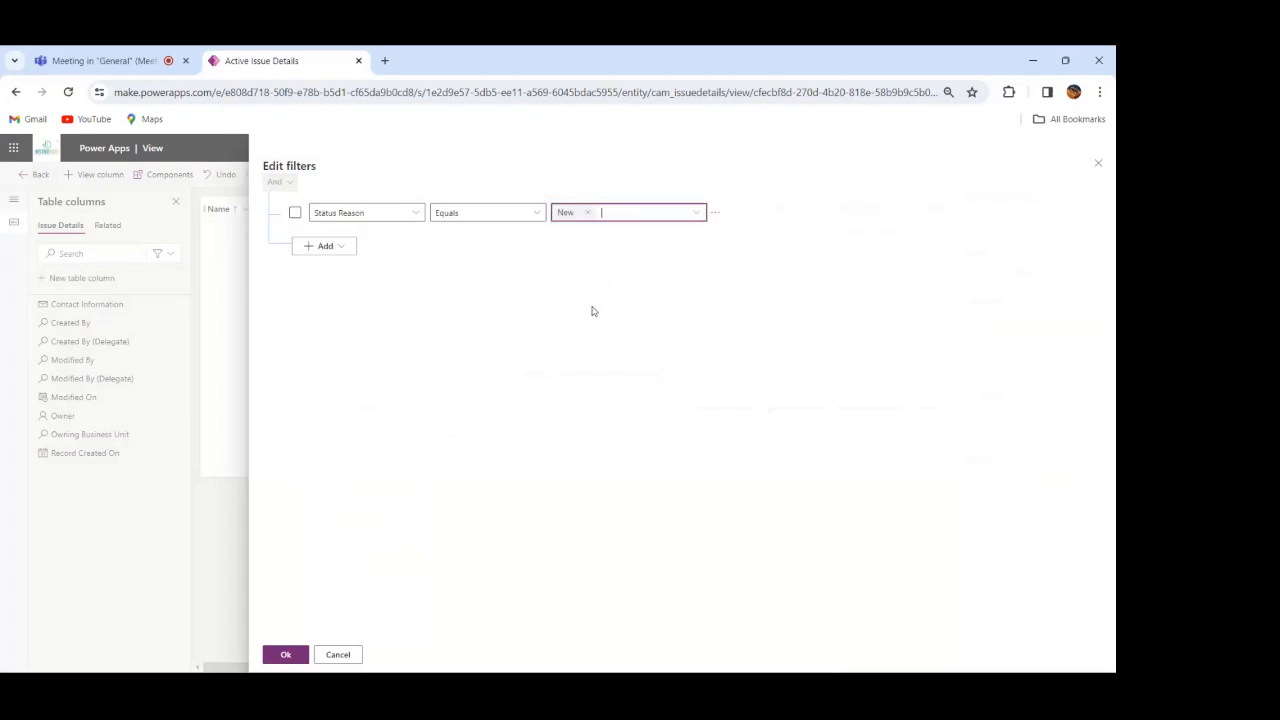
click(697, 213)
click(698, 215)
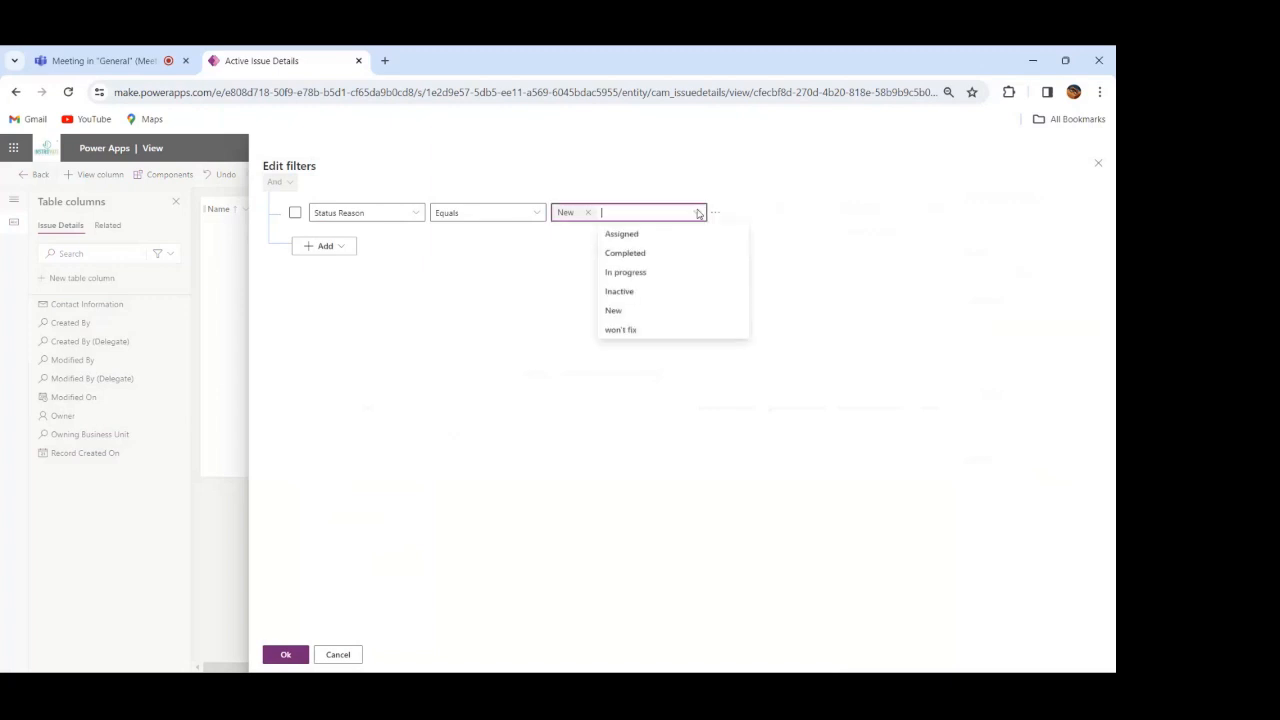
click(646, 276)
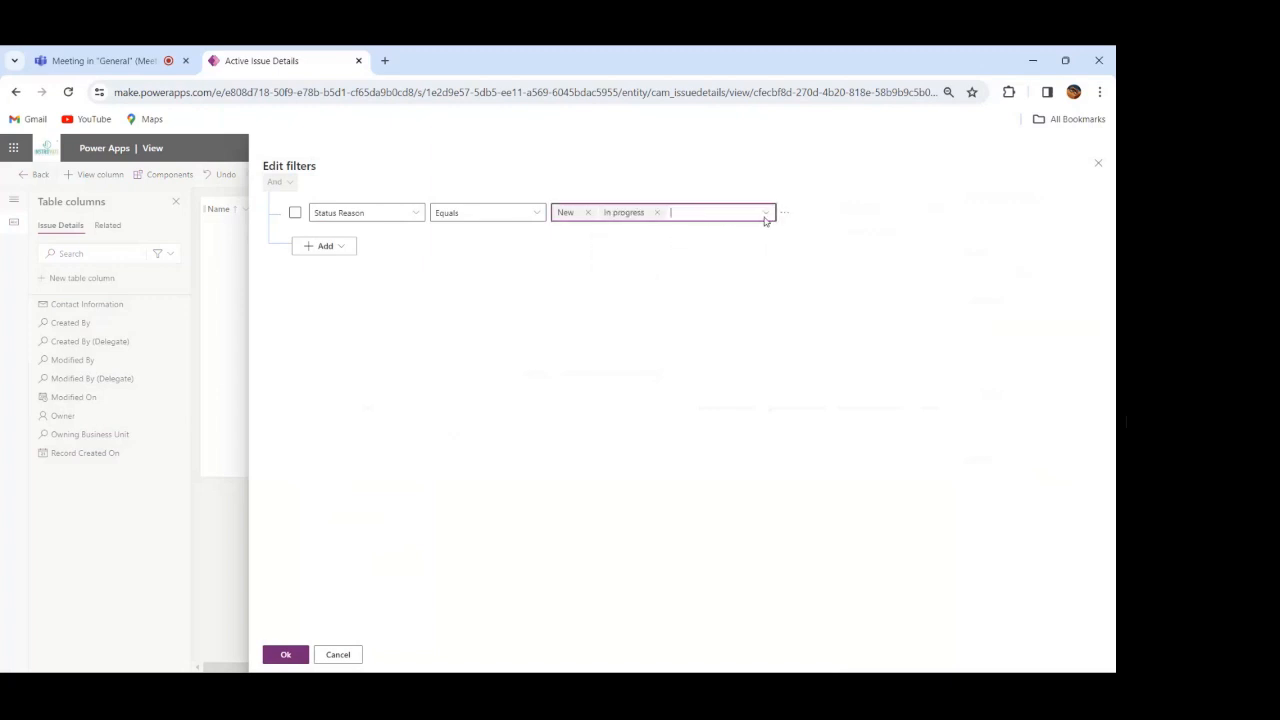
click(765, 218)
click(765, 216)
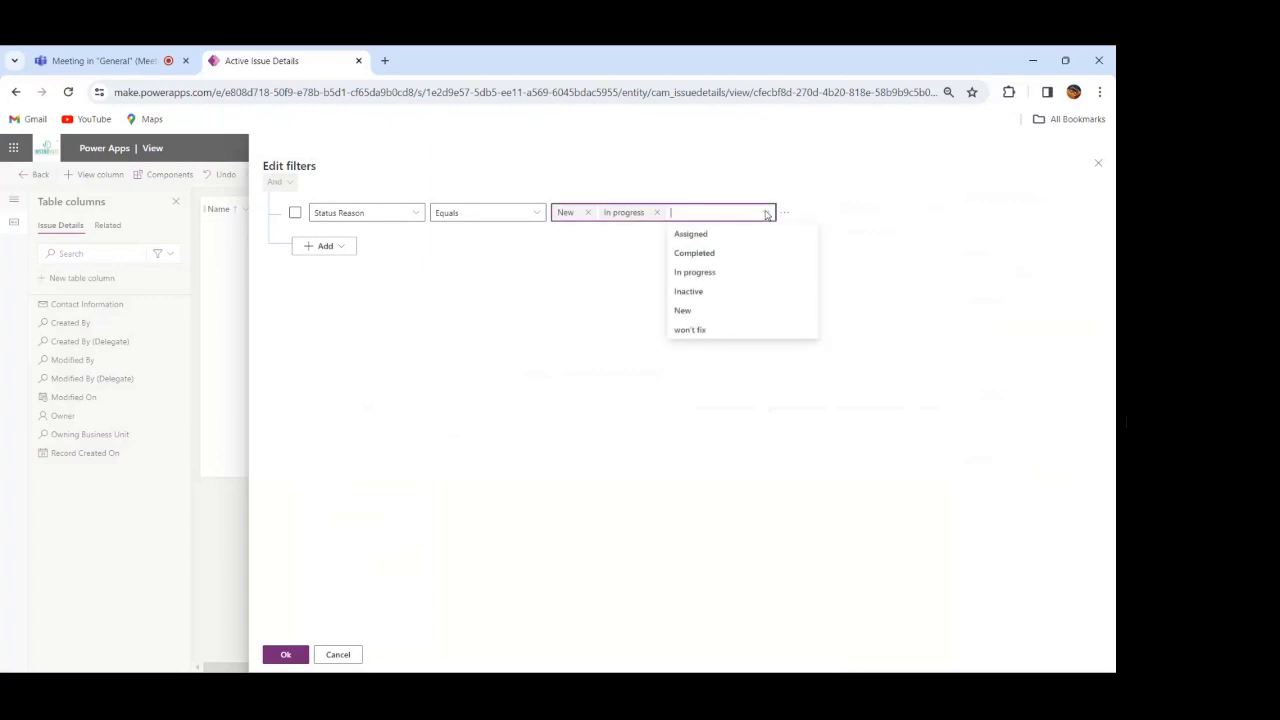
click(731, 240)
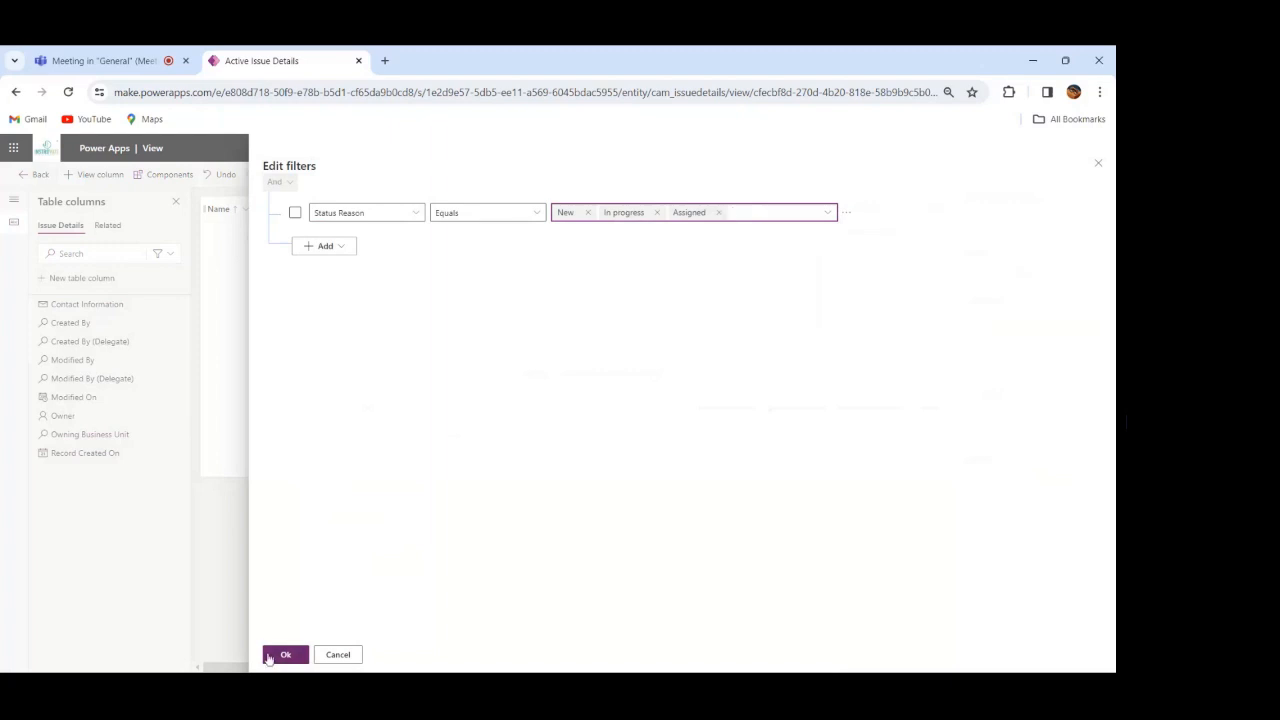
click(284, 655)
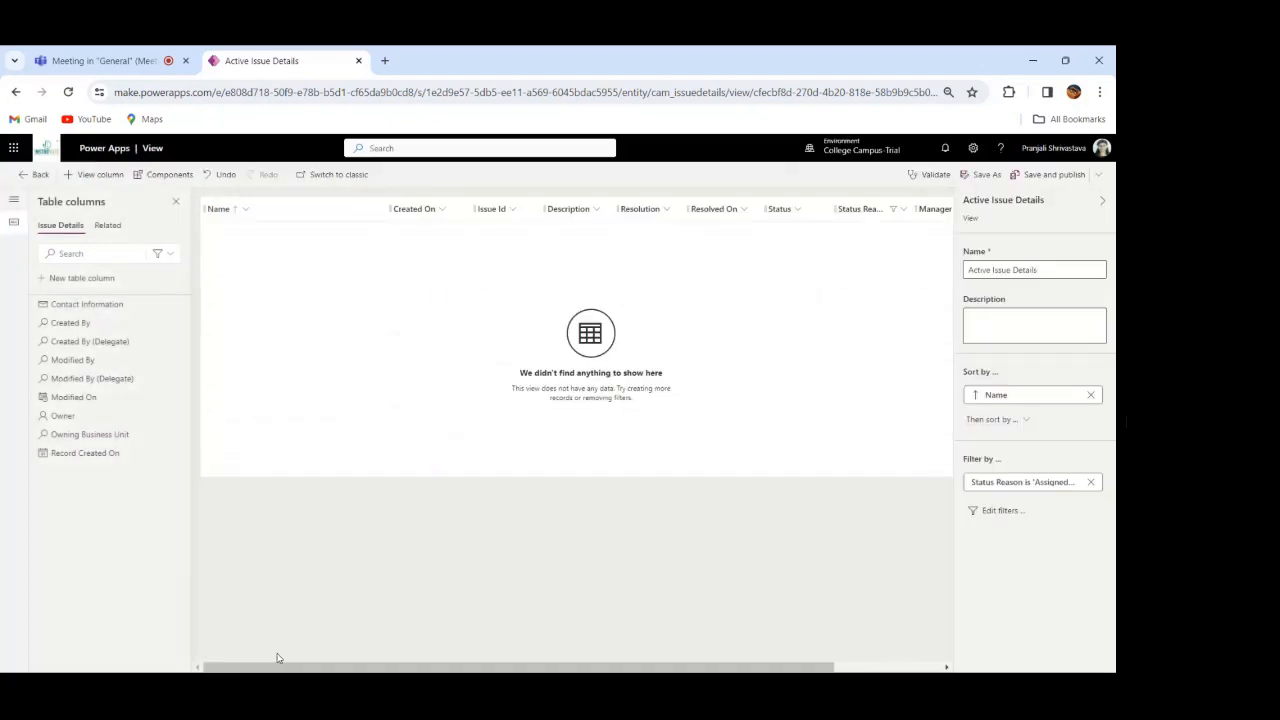
click(1059, 183)
Step: Replace the filter's Status Reason values with Inactive, Completed and won't fix, and apply the filter
click(999, 513)
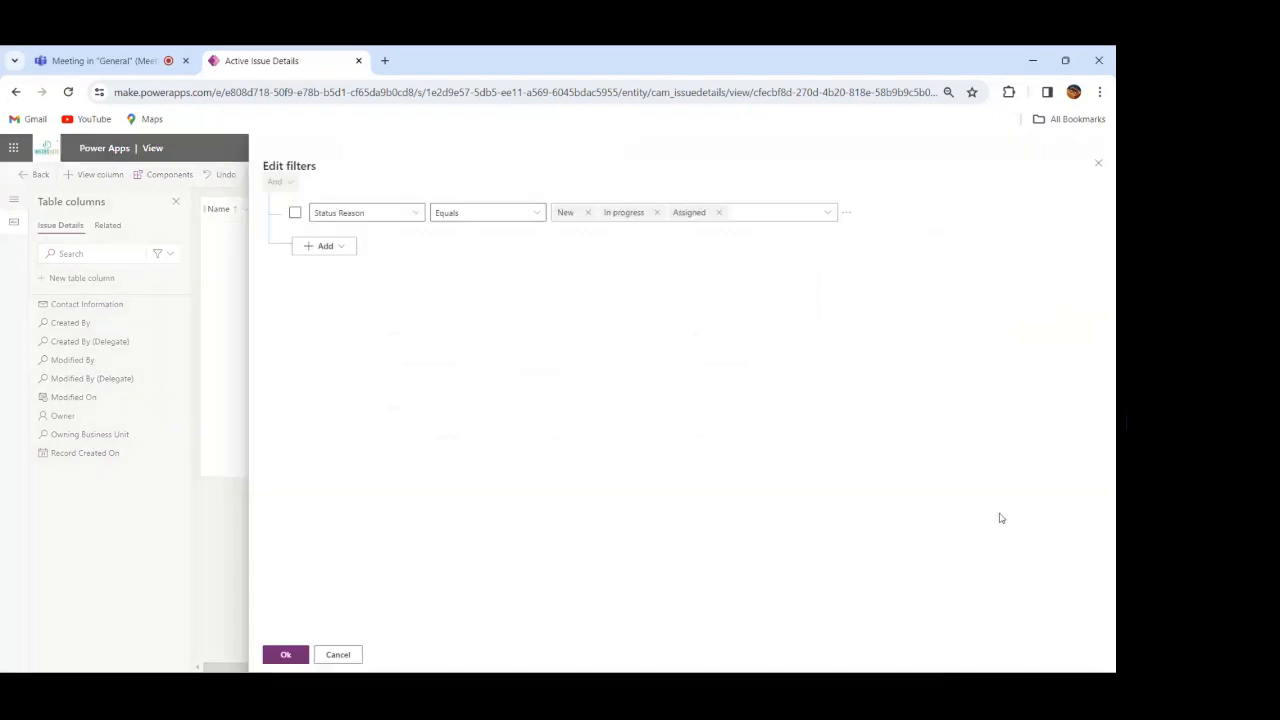
click(588, 214)
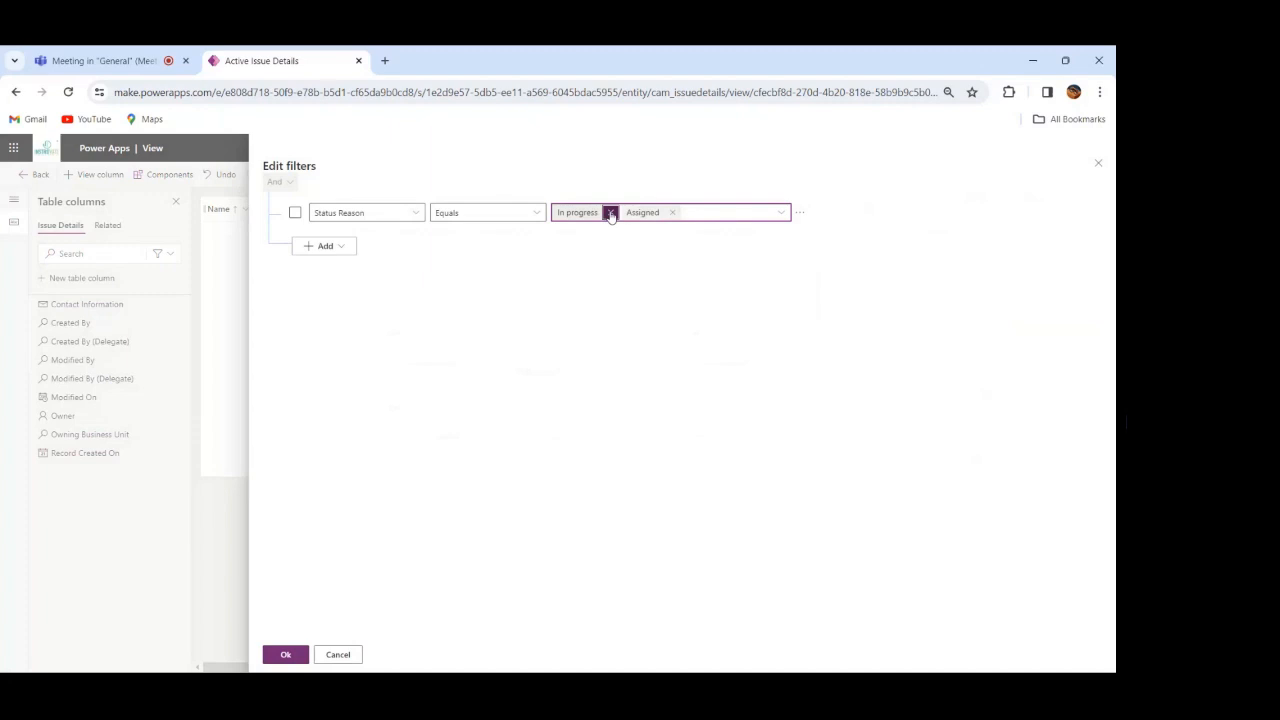
click(611, 214)
click(610, 214)
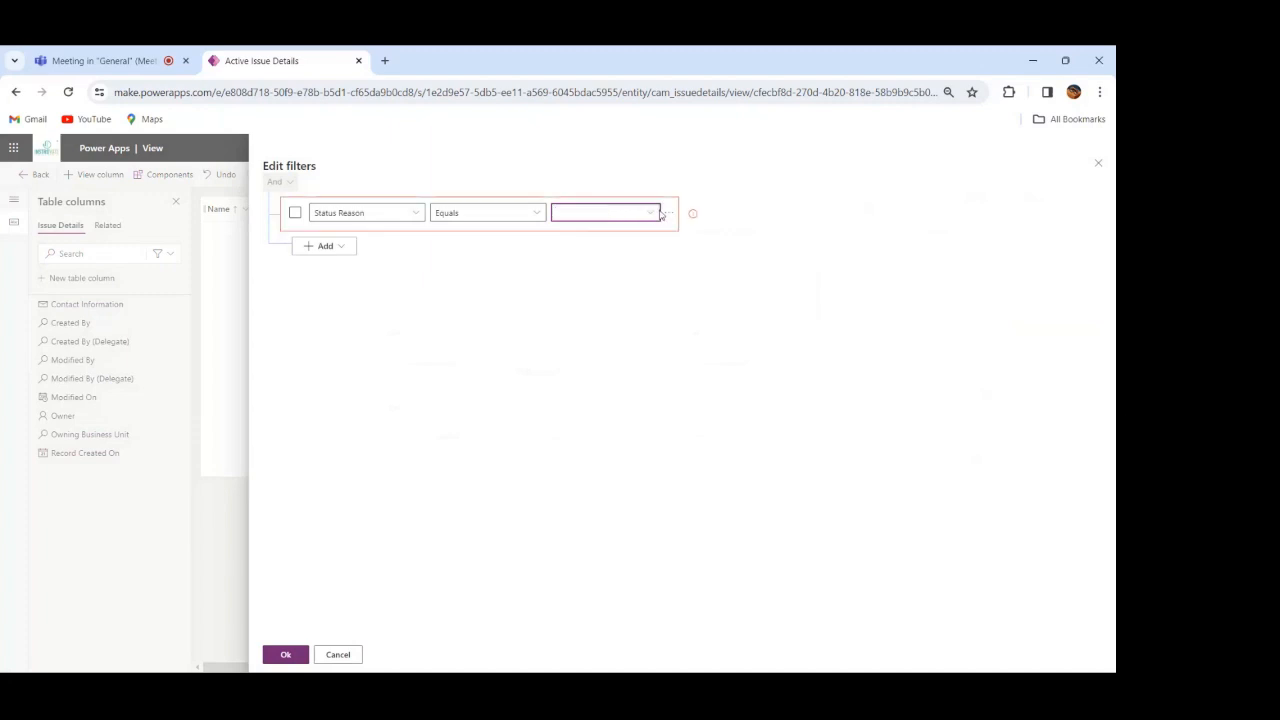
click(649, 216)
click(649, 216)
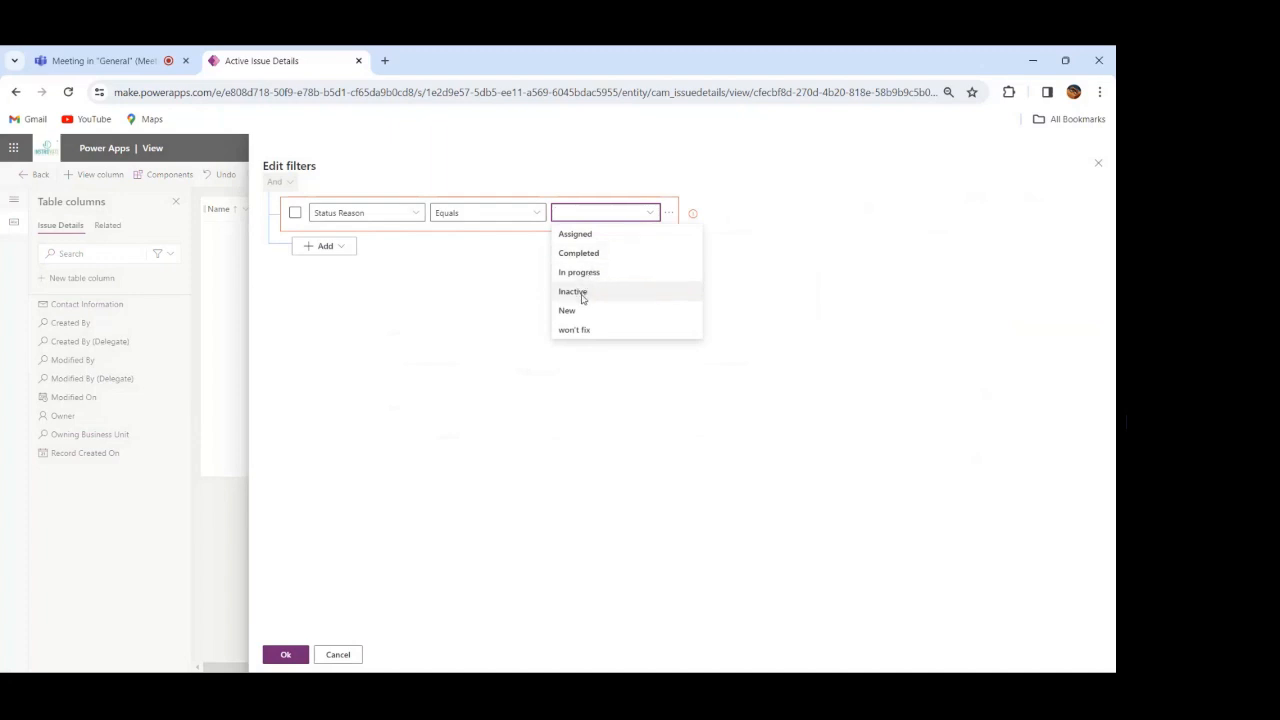
click(582, 295)
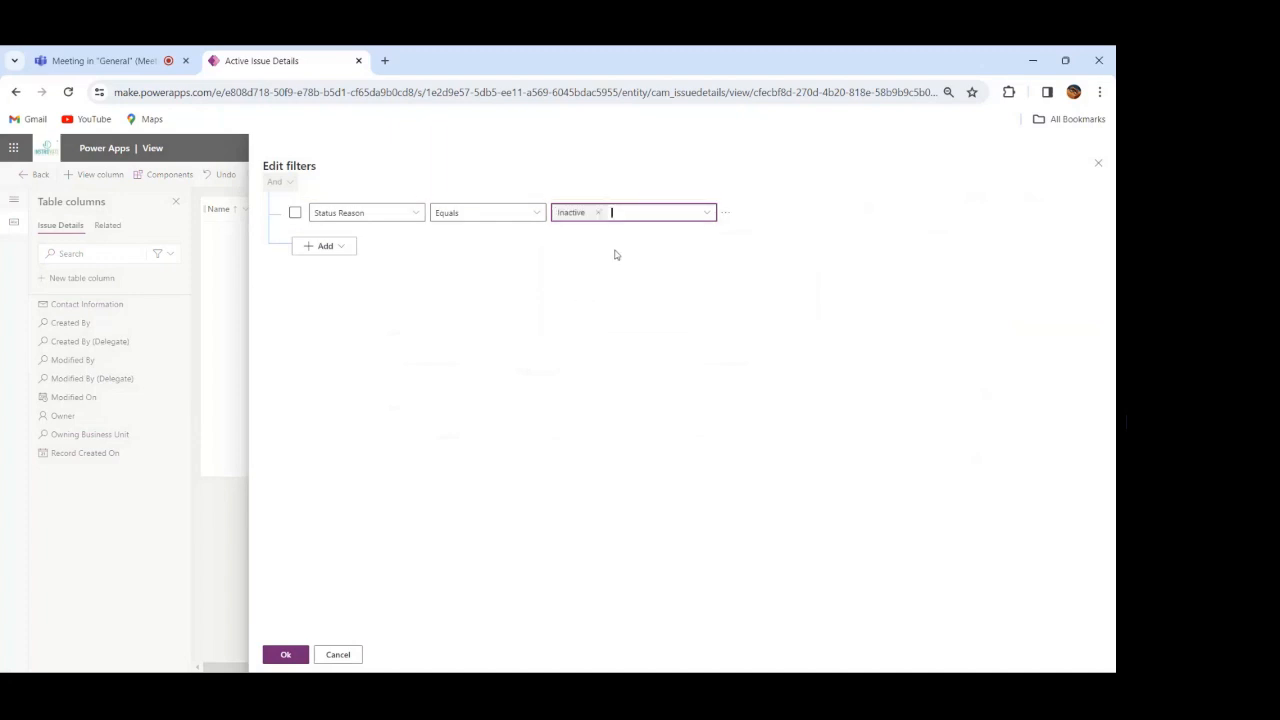
click(707, 218)
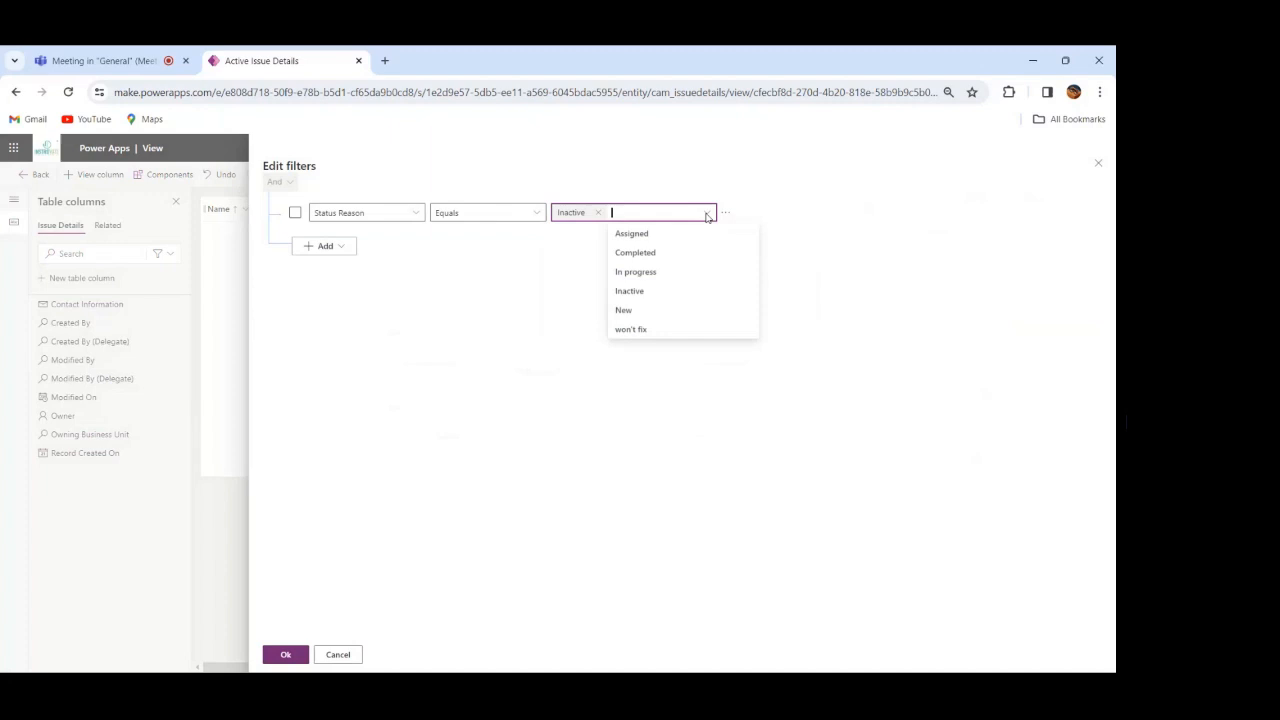
click(647, 256)
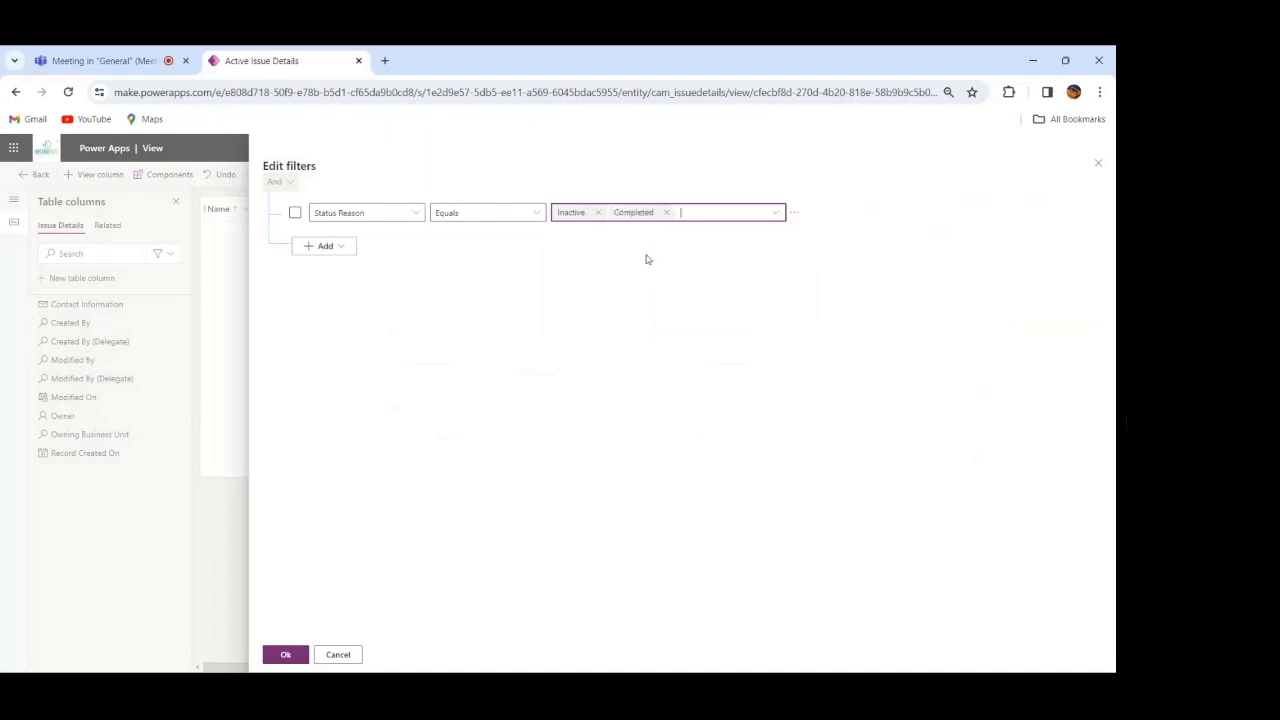
click(778, 216)
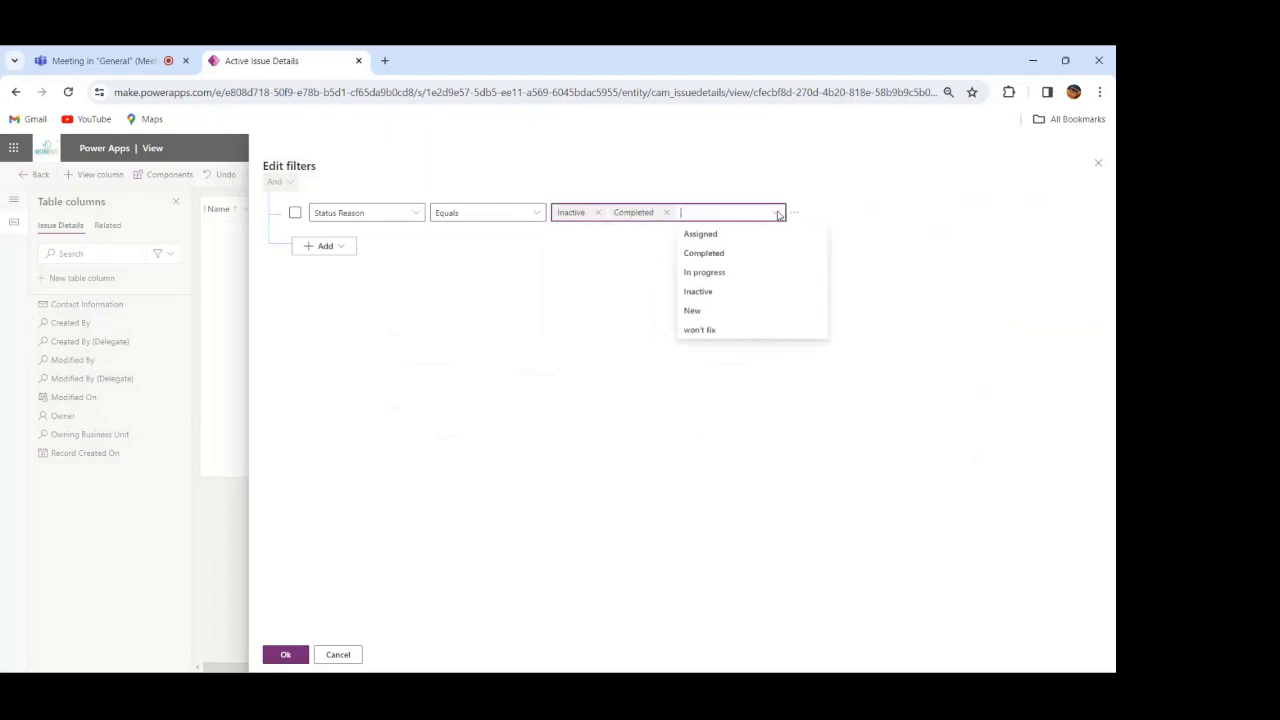
click(717, 331)
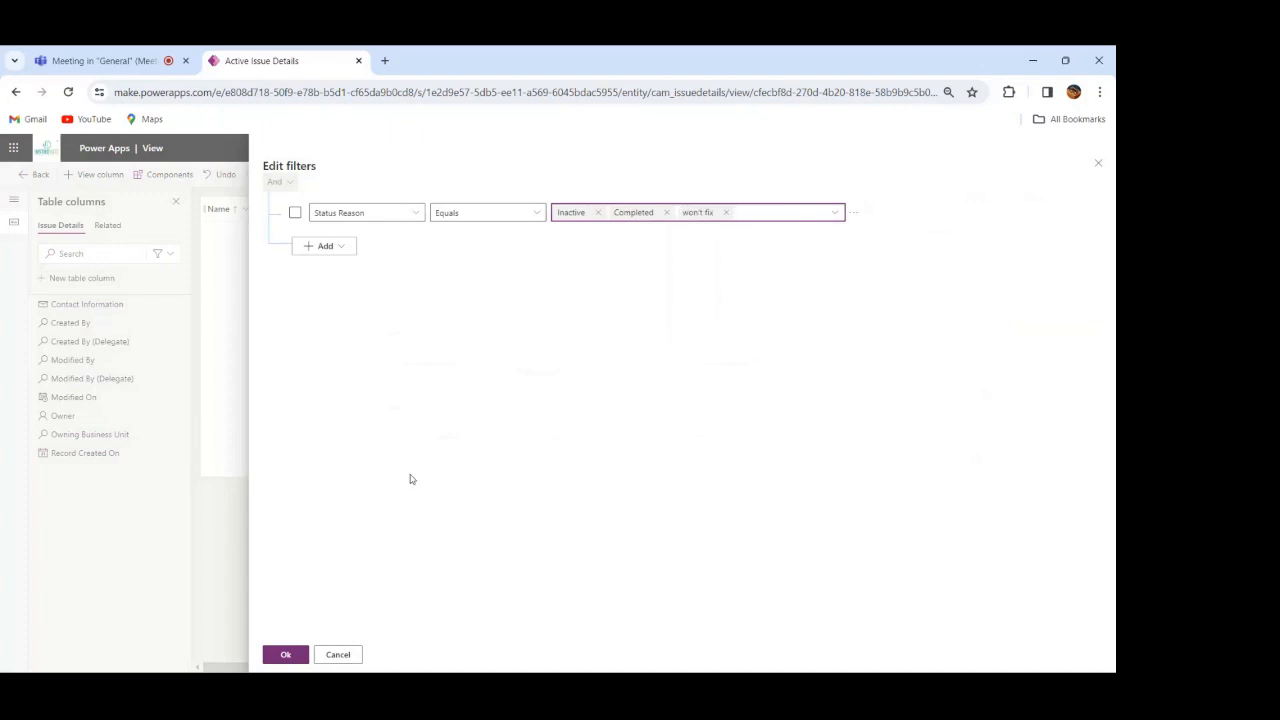
click(285, 654)
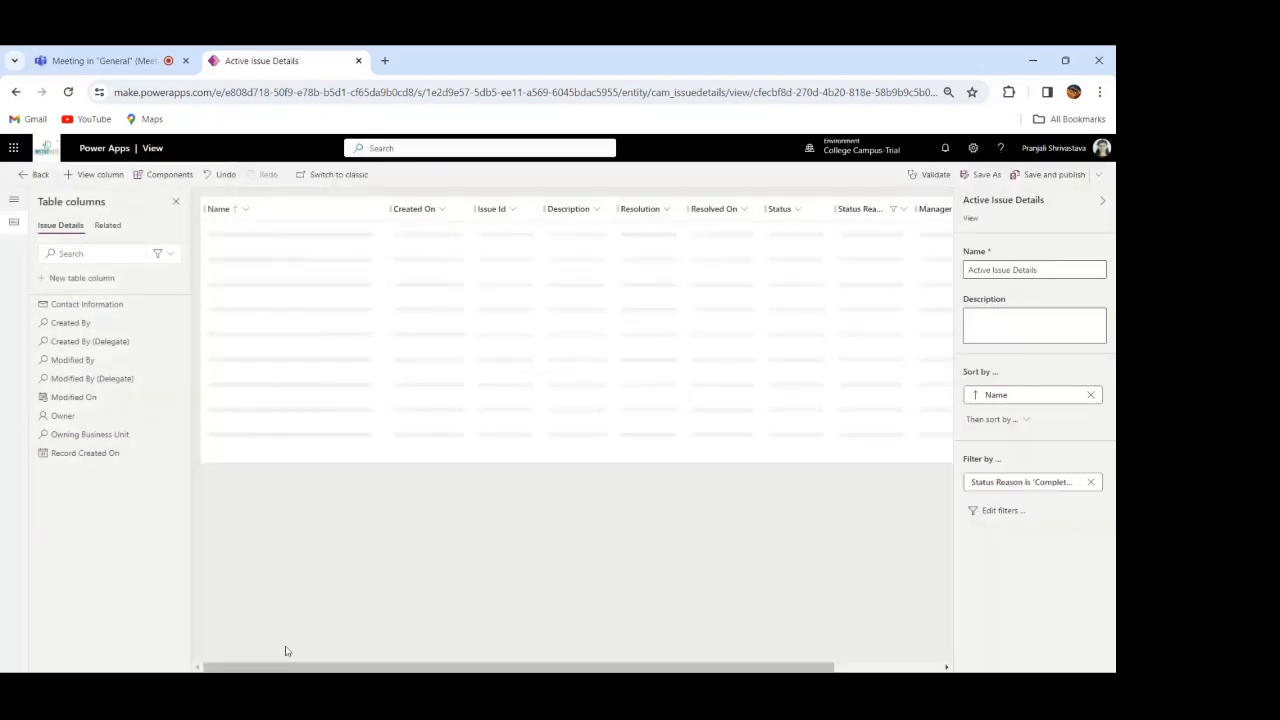
Step: Save the refiltered view as a new view named Resolved Issues
click(986, 176)
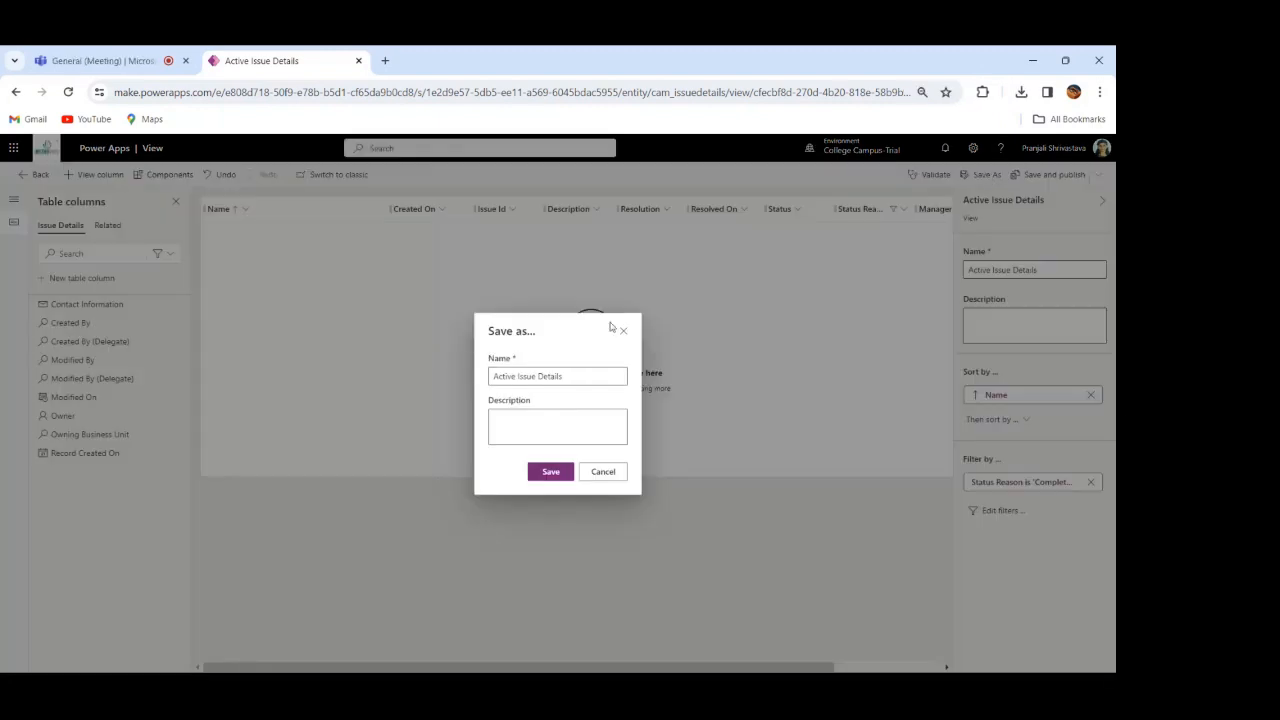
click(583, 375)
drag(580, 375, 469, 384)
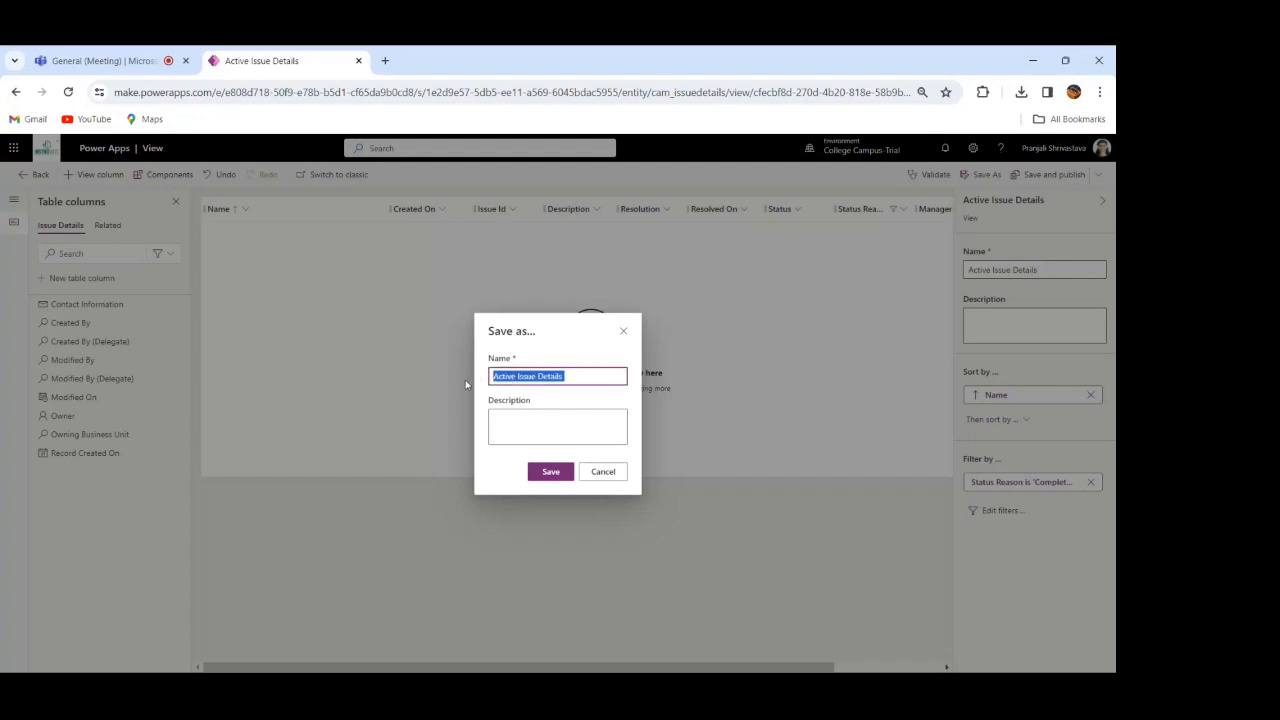
text(Resolved Issues)
click(551, 474)
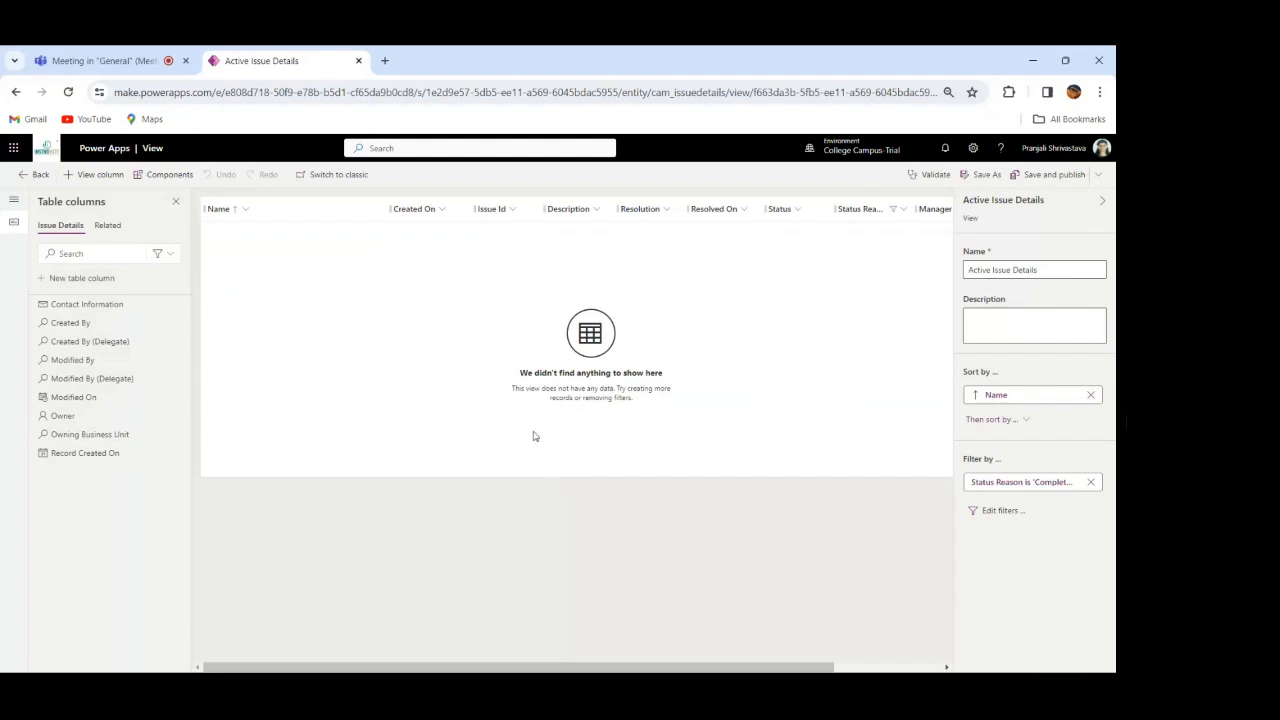
Step: Return to all objects of the College Campus Care solution and publish all customizations
click(20, 174)
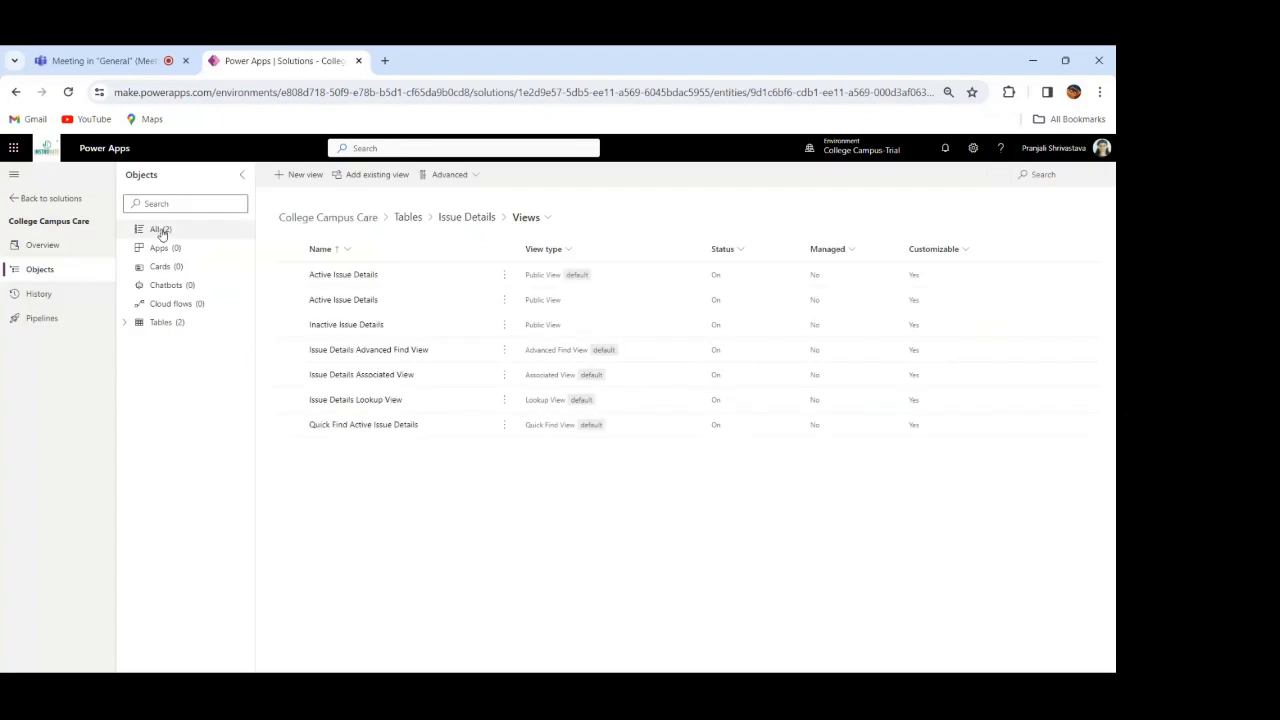
click(161, 232)
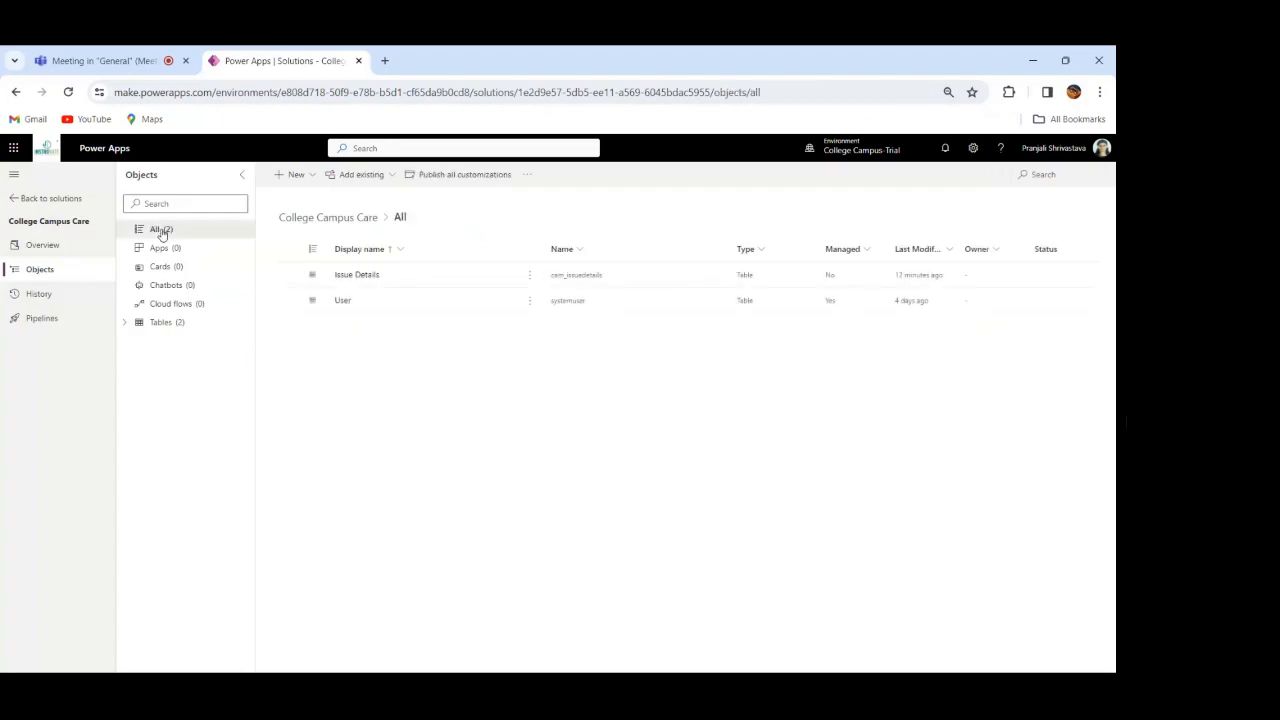
click(463, 174)
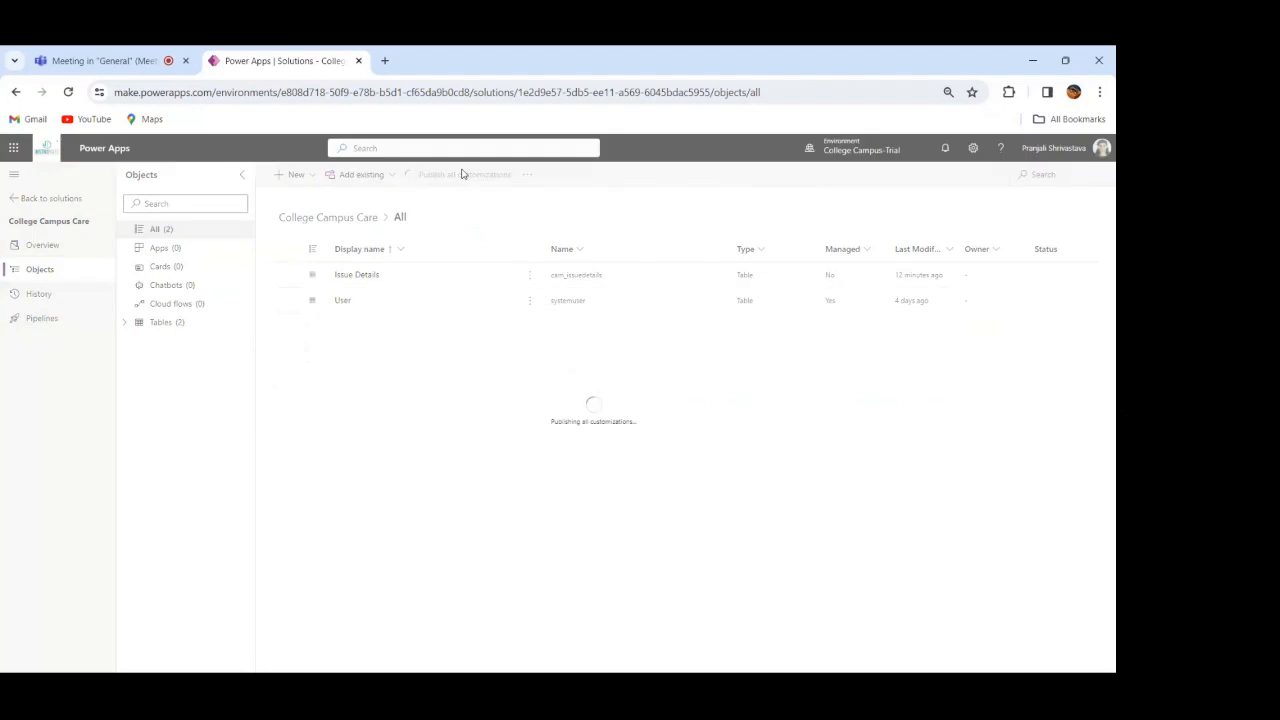
Step: Create a new model-driven app named College Campus Admin in the solution
click(309, 177)
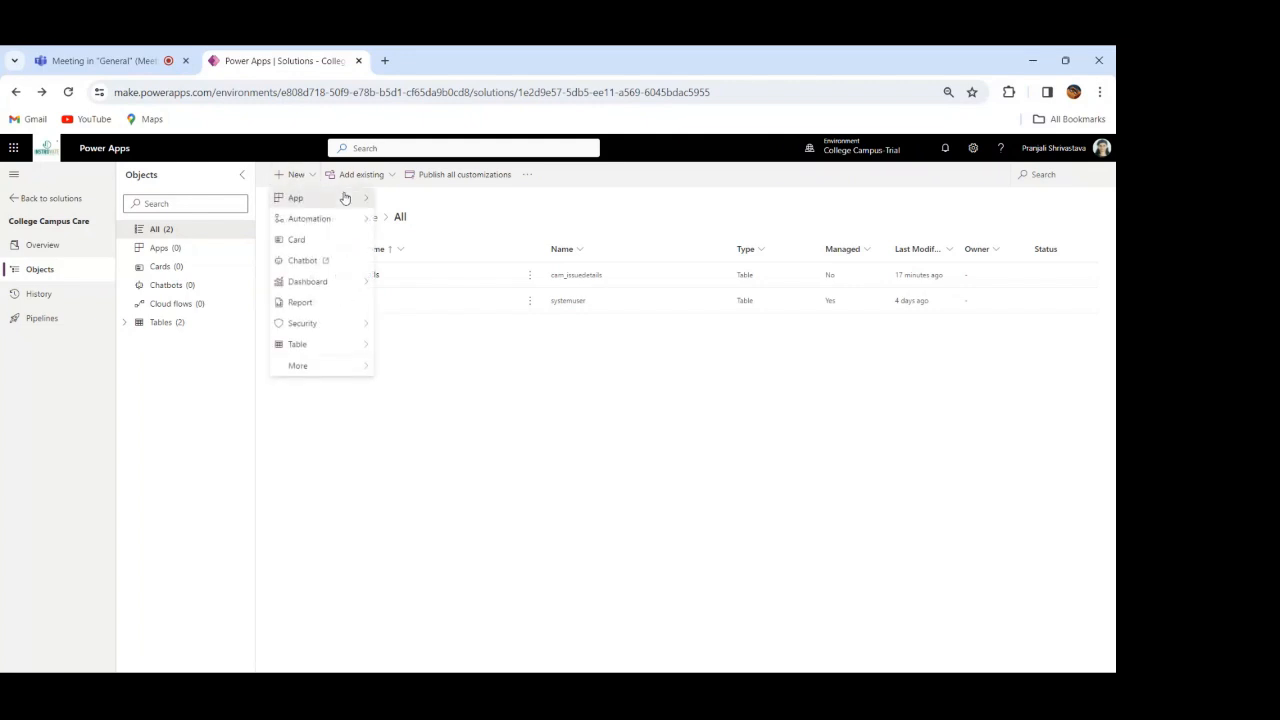
mouse_move(345, 198)
click(415, 220)
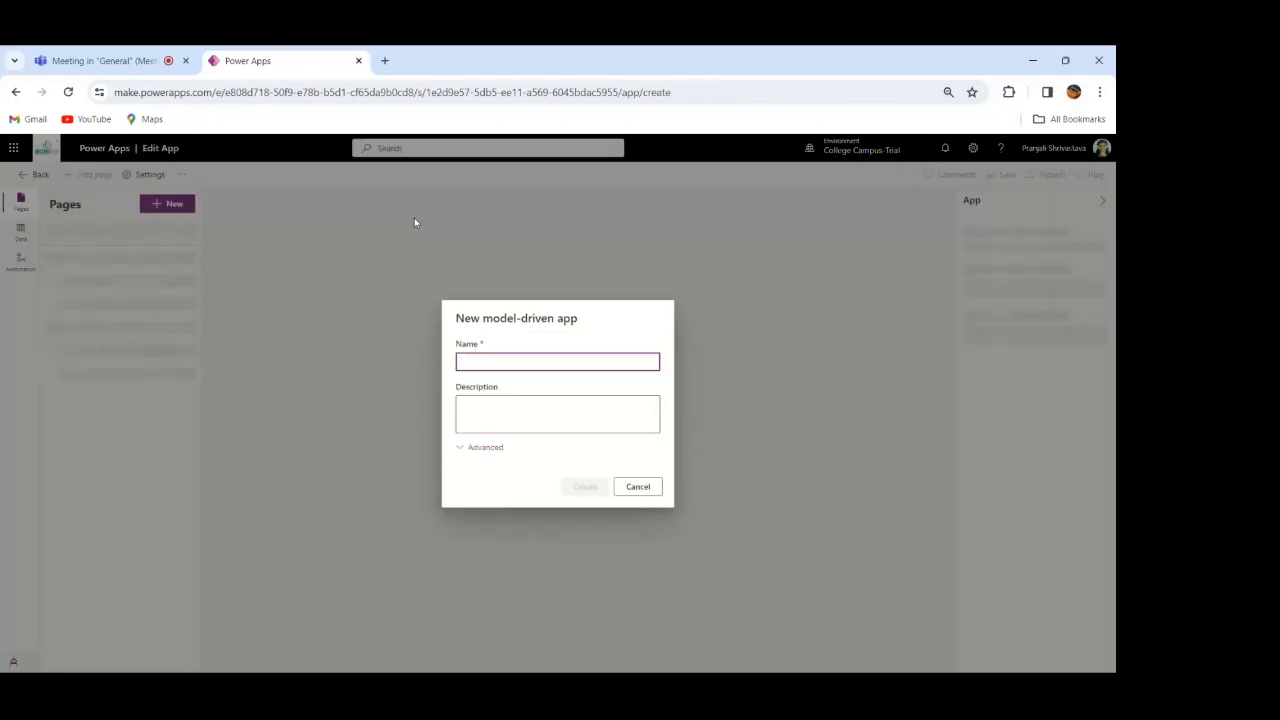
text(Campus)
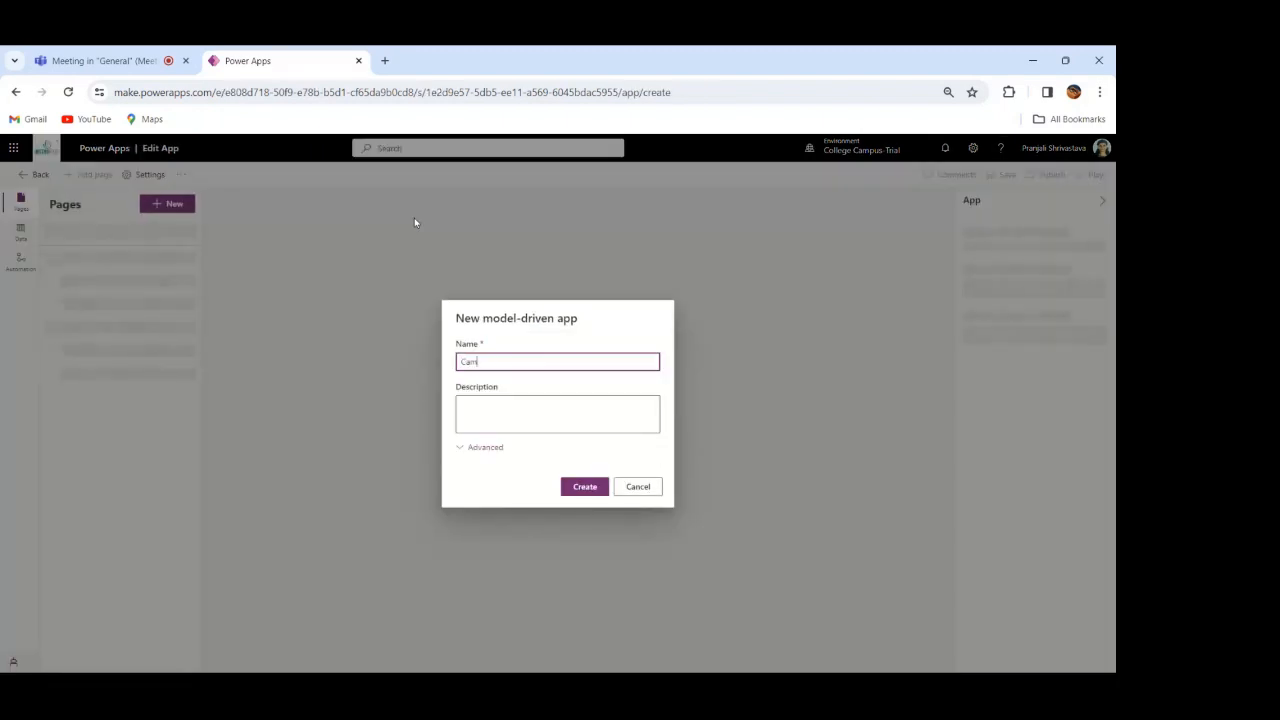
text( Admin)
key(Left)
key(Left)
key(Left)
key(Left)
text(College)
click(589, 490)
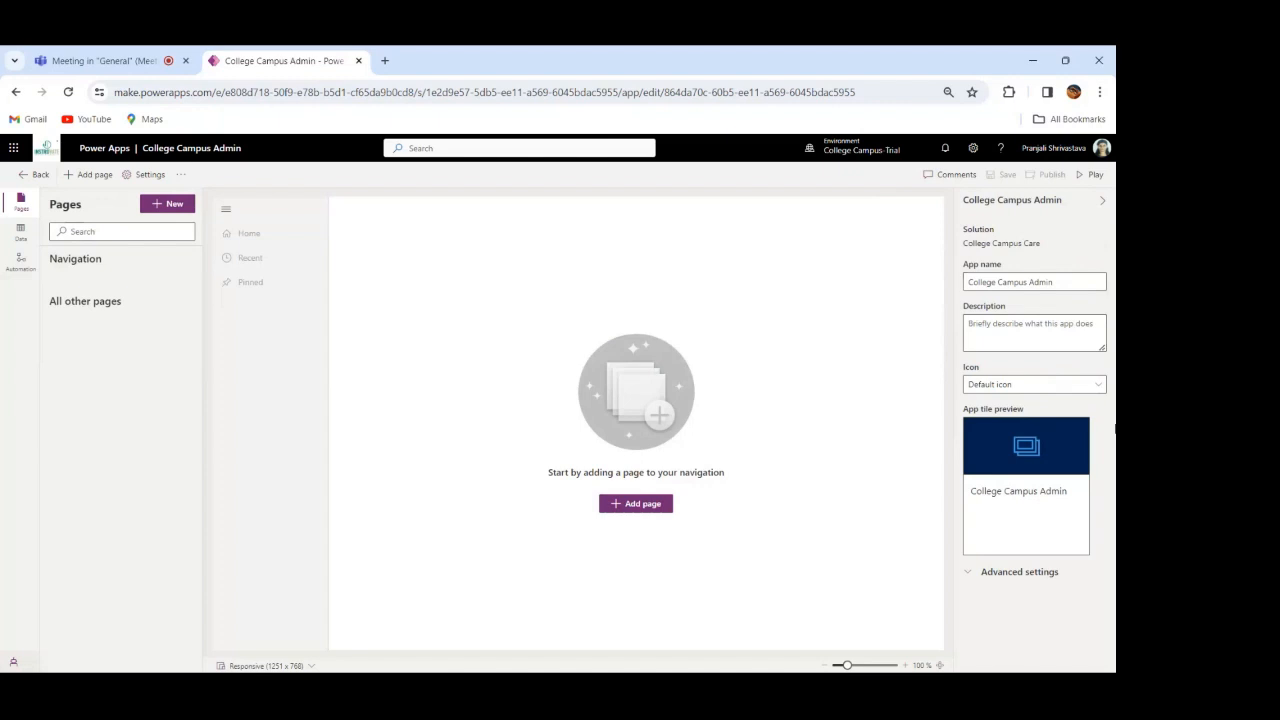
Step: Add a Dataverse table page for the existing Issue Details table to the app, shown in navigation
click(21, 233)
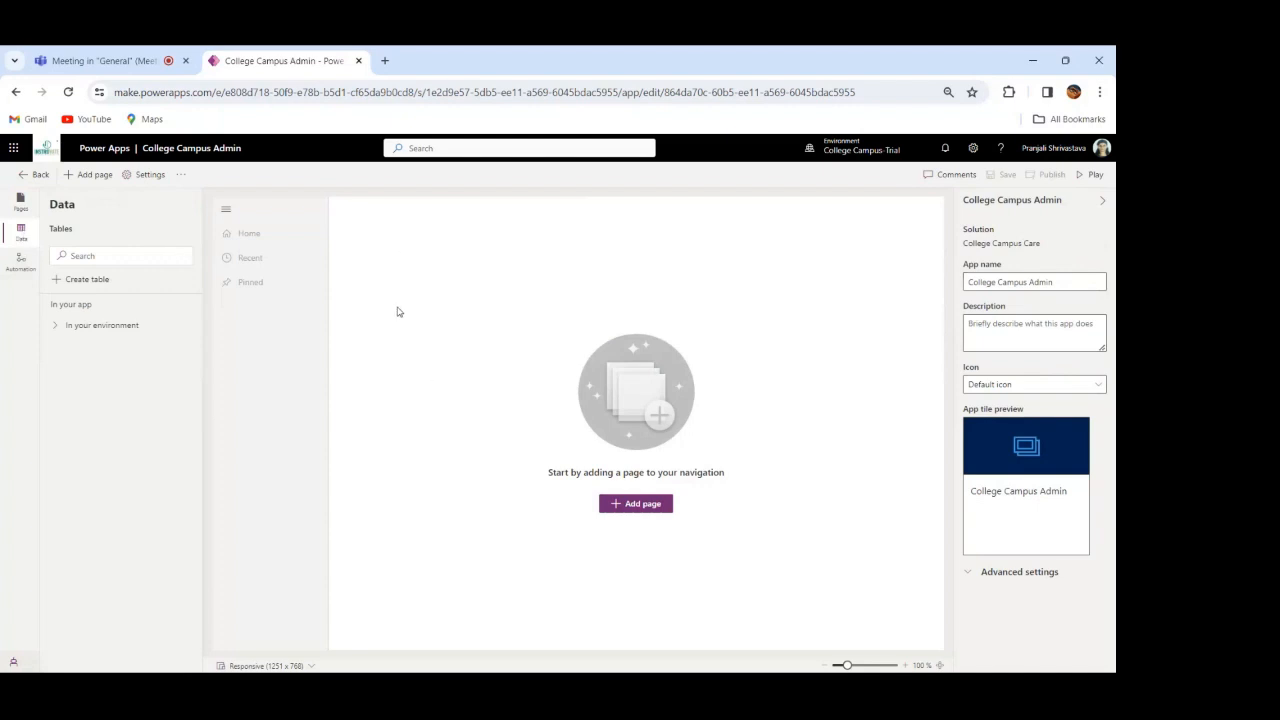
click(633, 506)
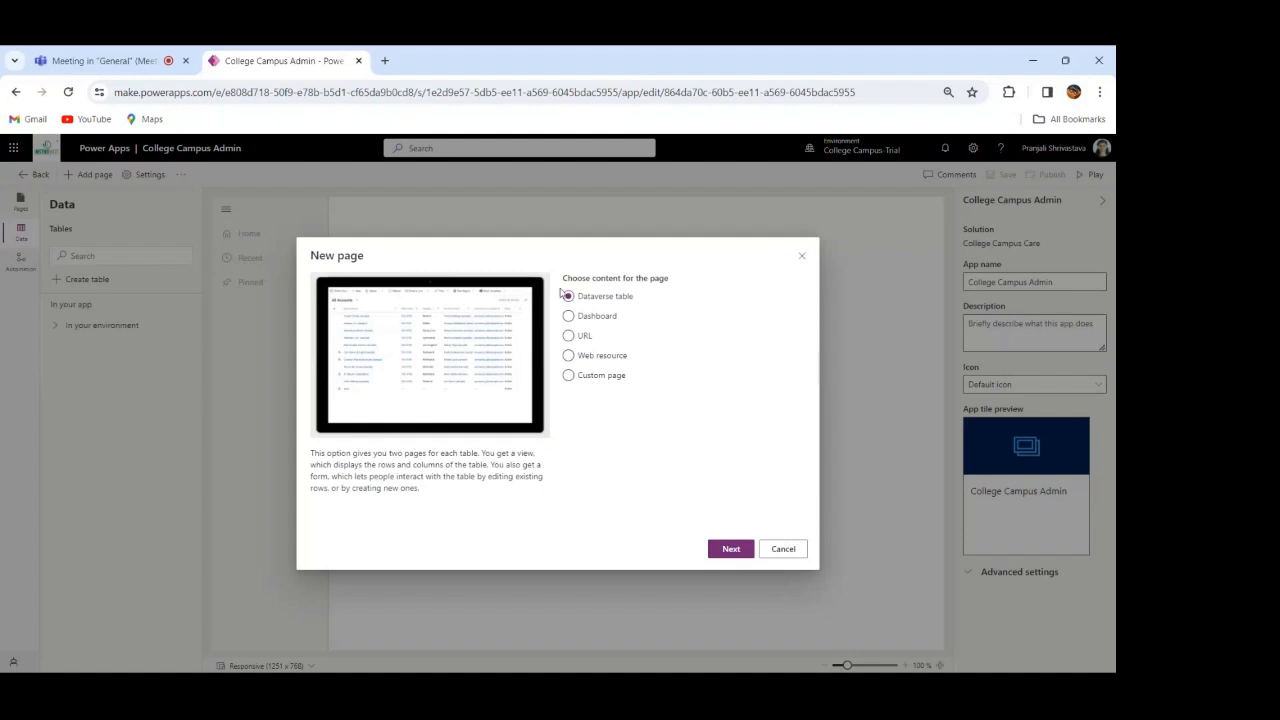
click(585, 359)
click(731, 549)
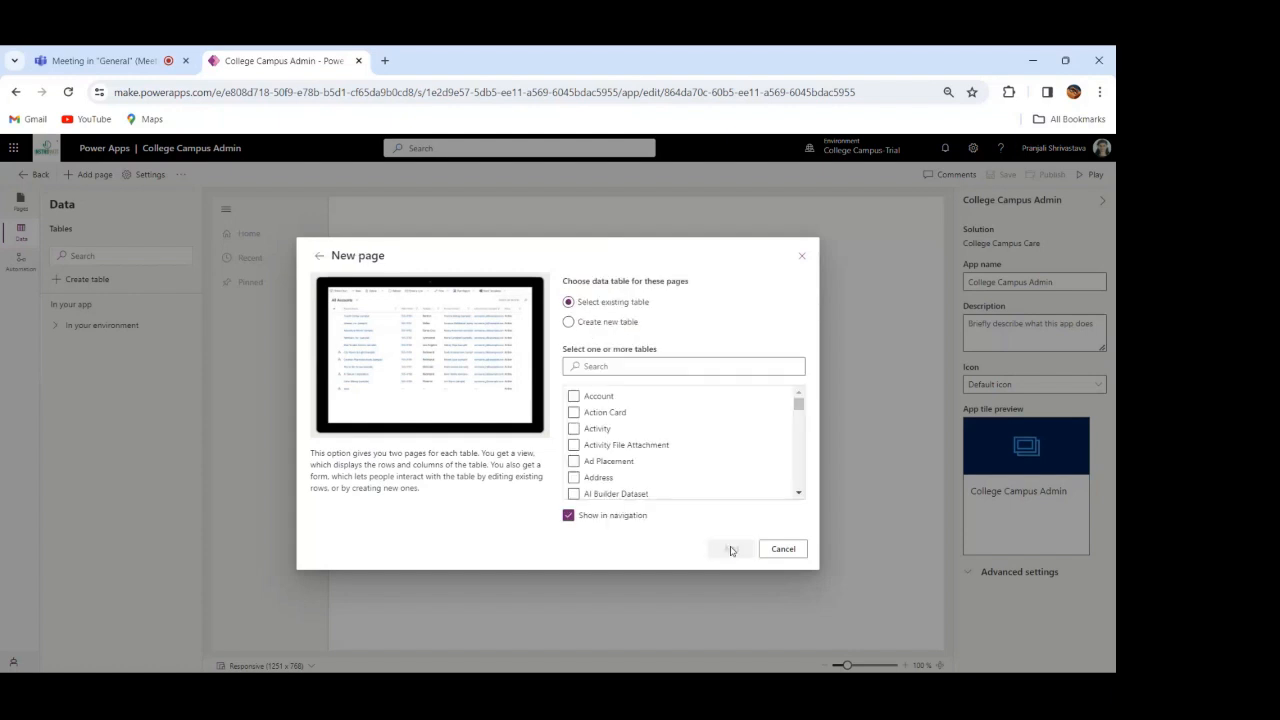
click(689, 364)
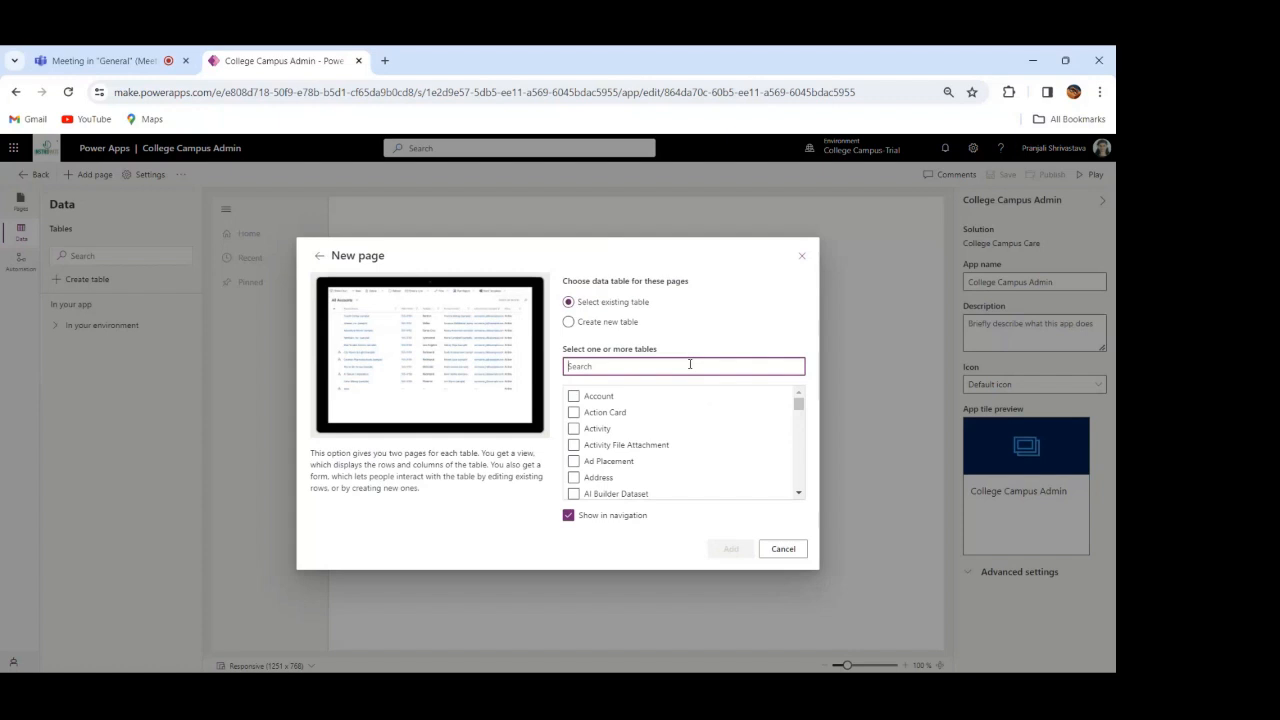
text(Issue)
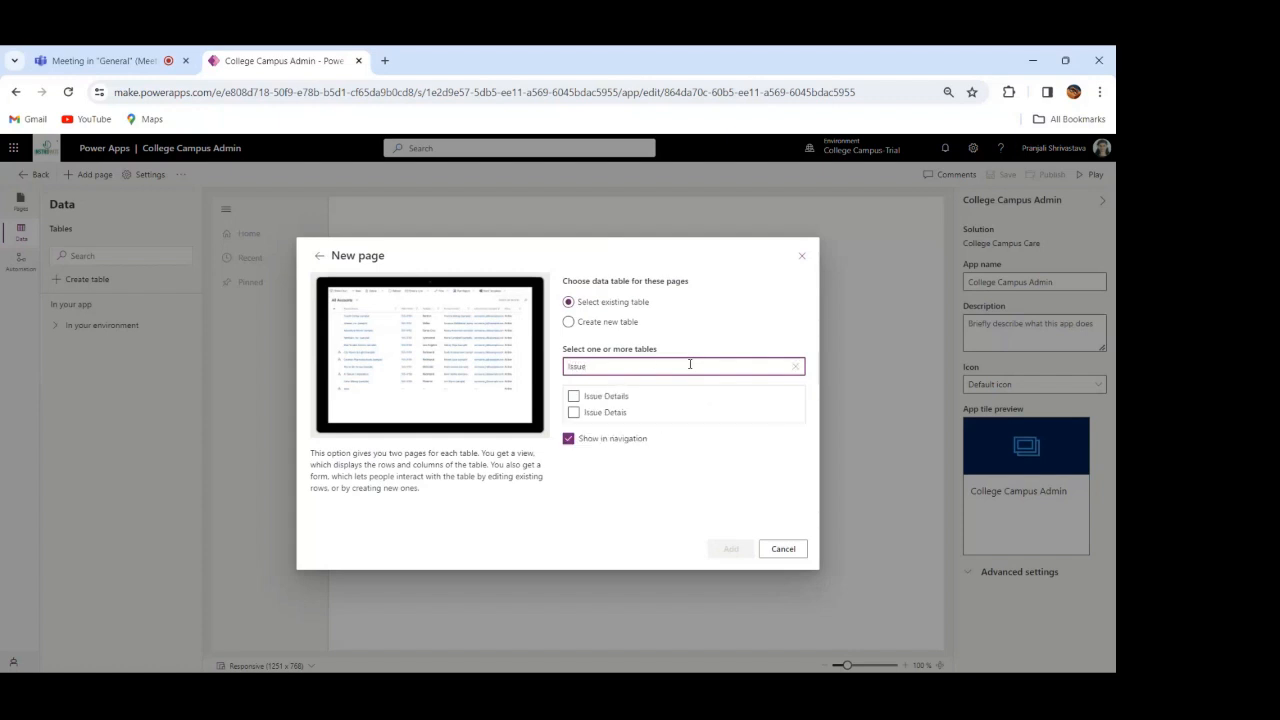
click(573, 396)
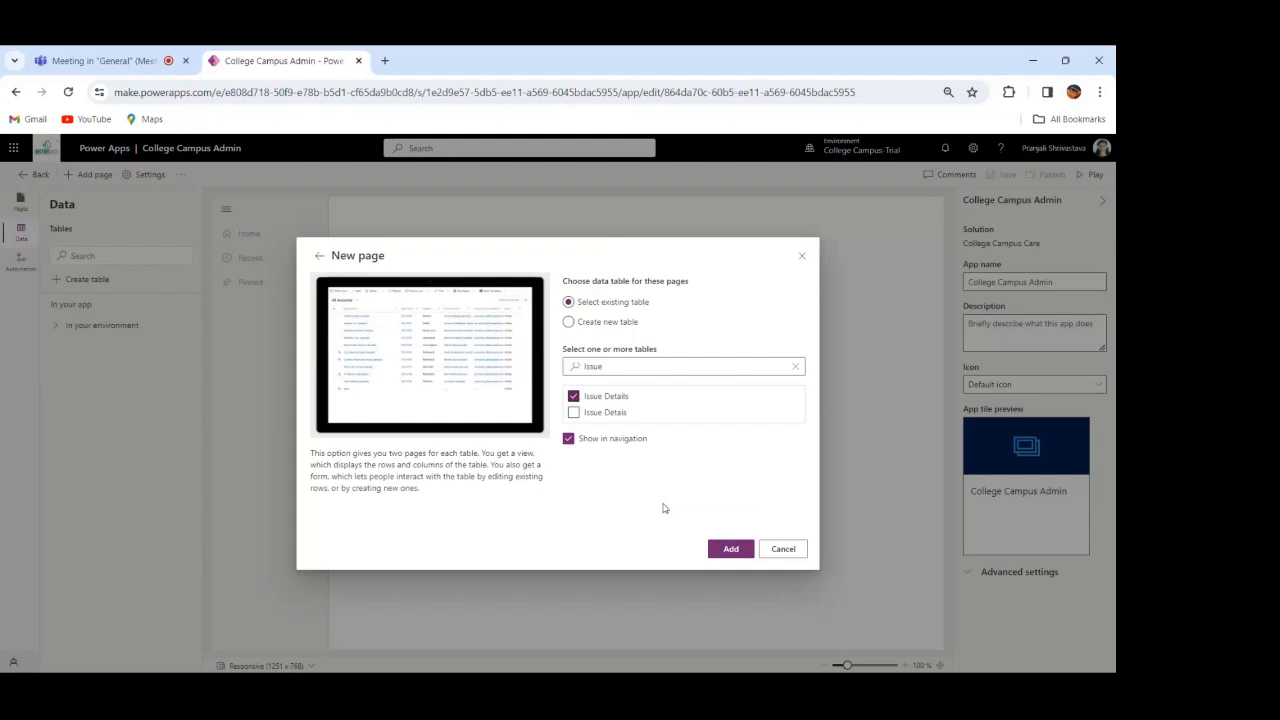
click(728, 550)
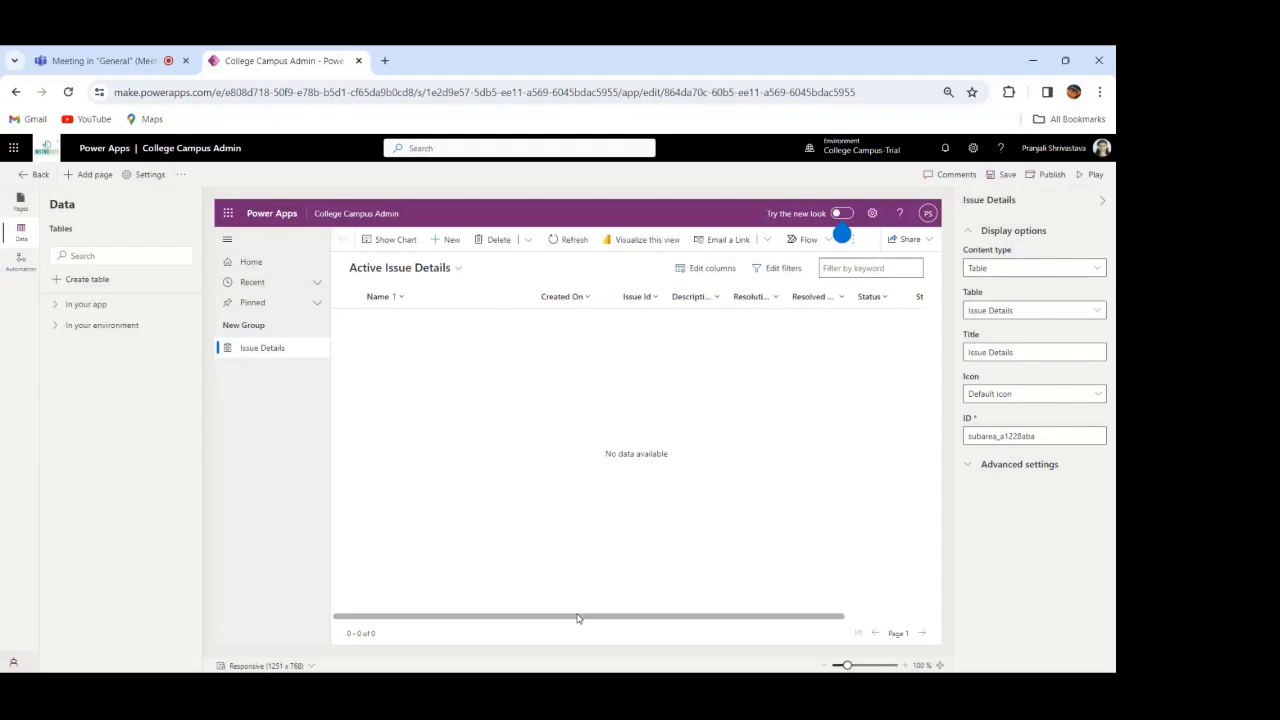
Step: Save and publish the College Campus Admin app, and run it with the Copilot pane closed
drag(577, 618, 530, 620)
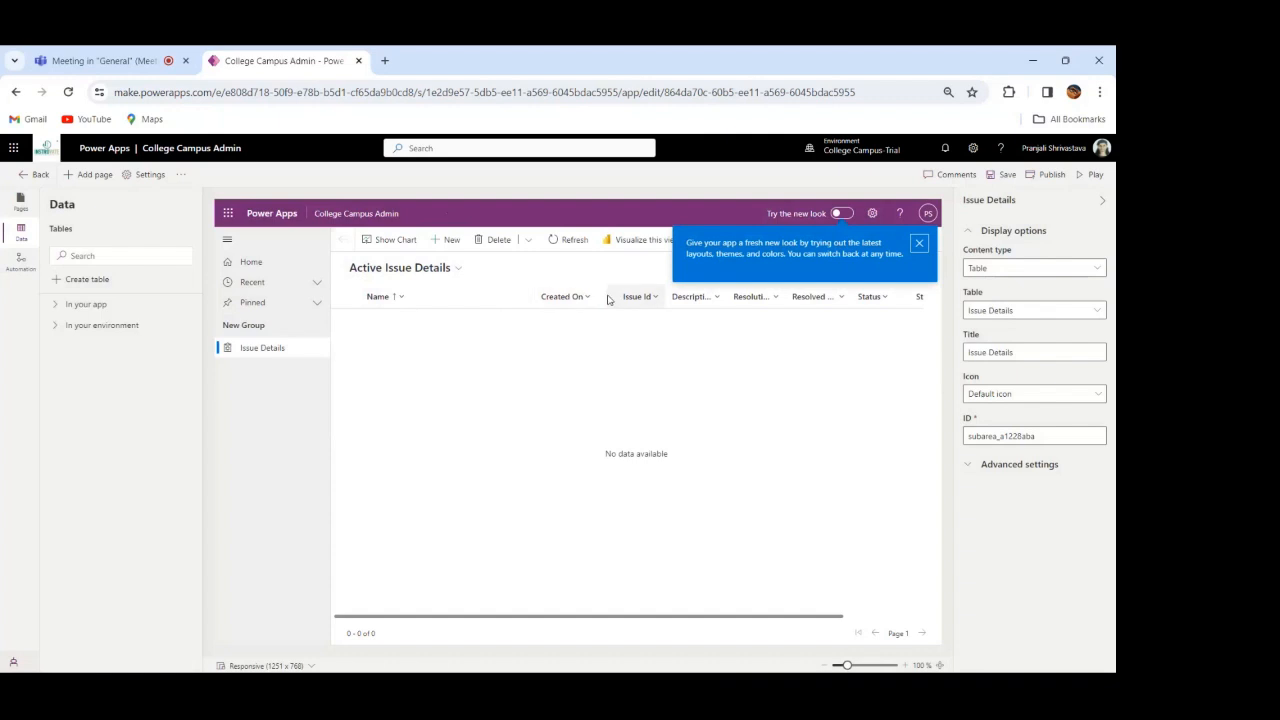
click(919, 243)
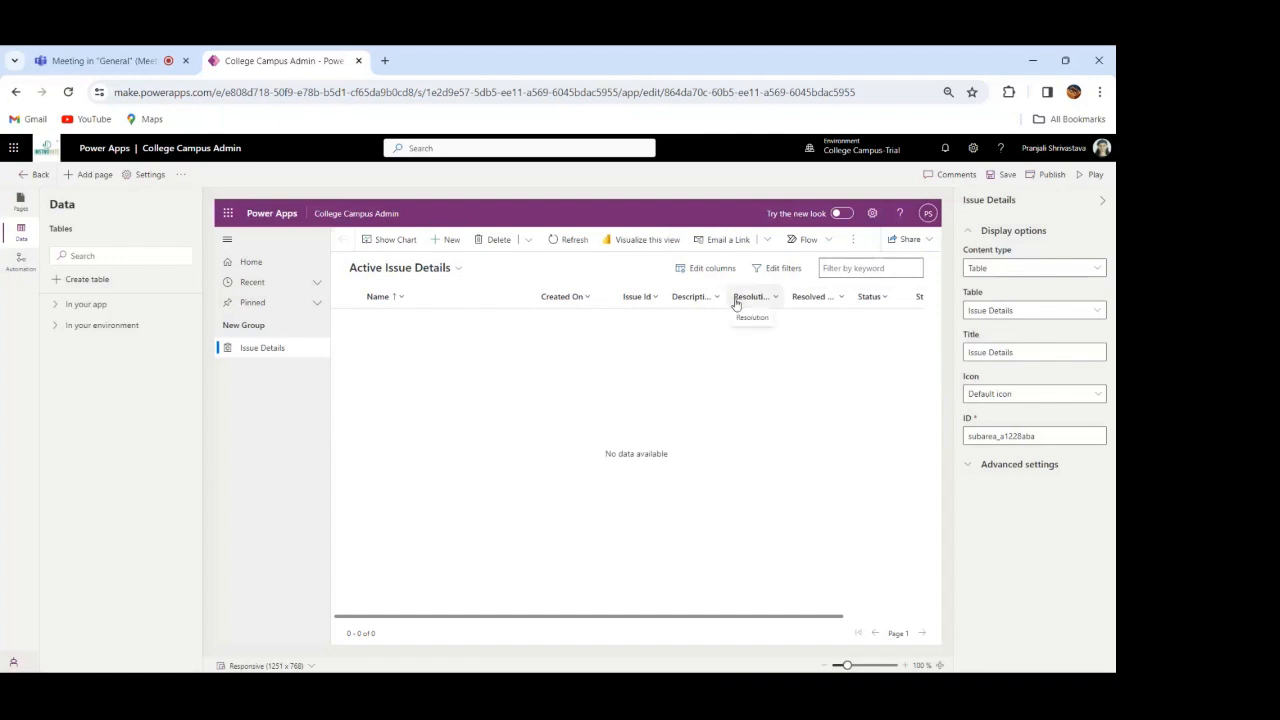
click(1005, 175)
click(1048, 177)
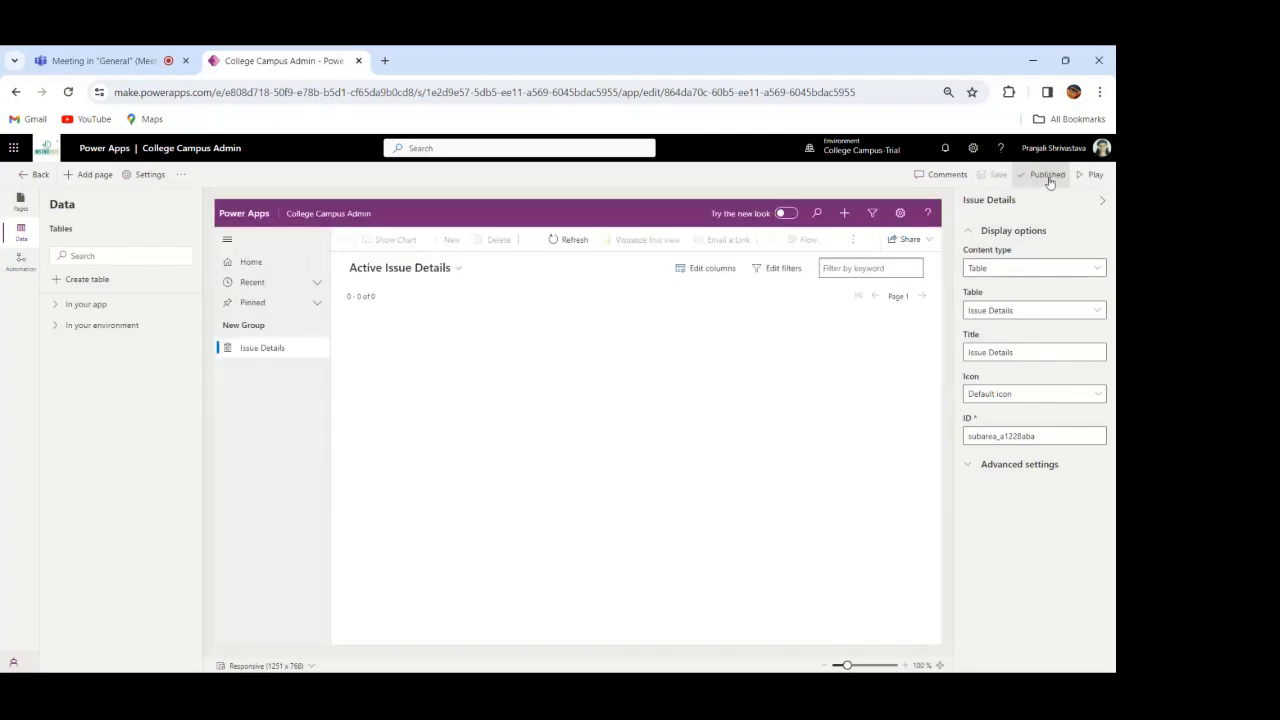
click(1096, 177)
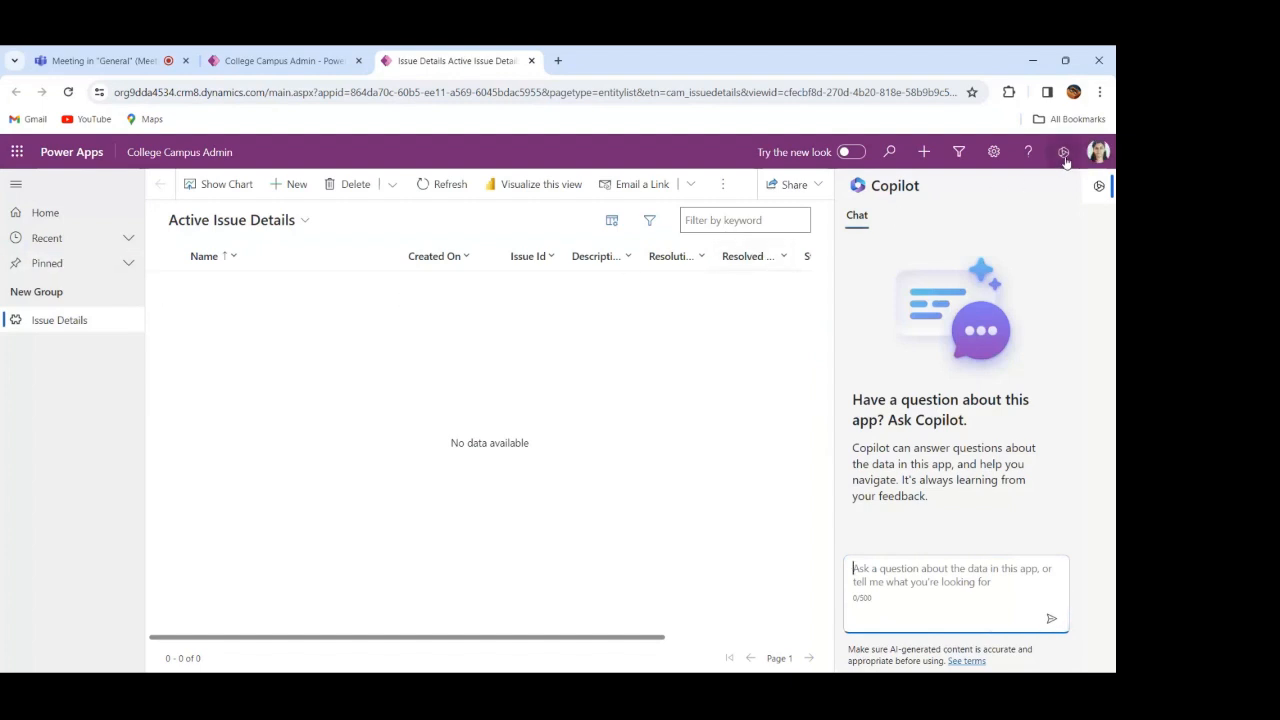
click(1064, 157)
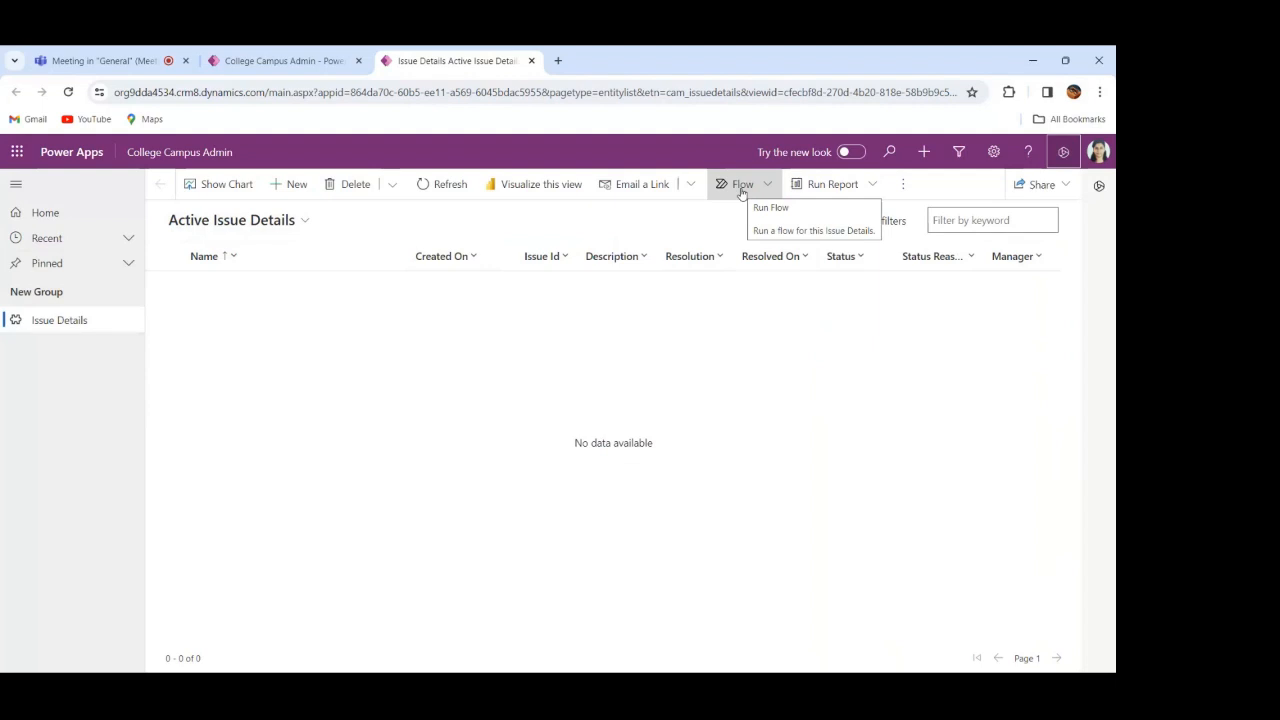
Step: Start a new Issue Details record named Lab with Issue Id 12345 and description "lab is closed"
click(296, 186)
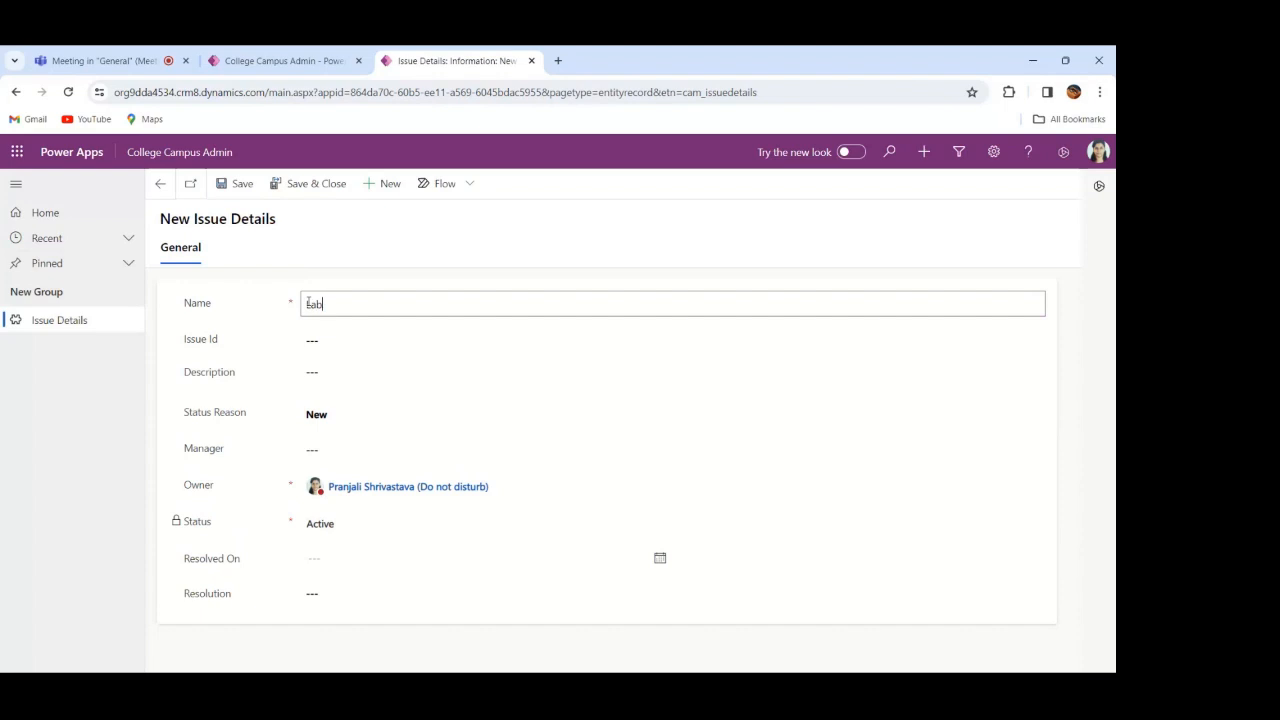
click(327, 340)
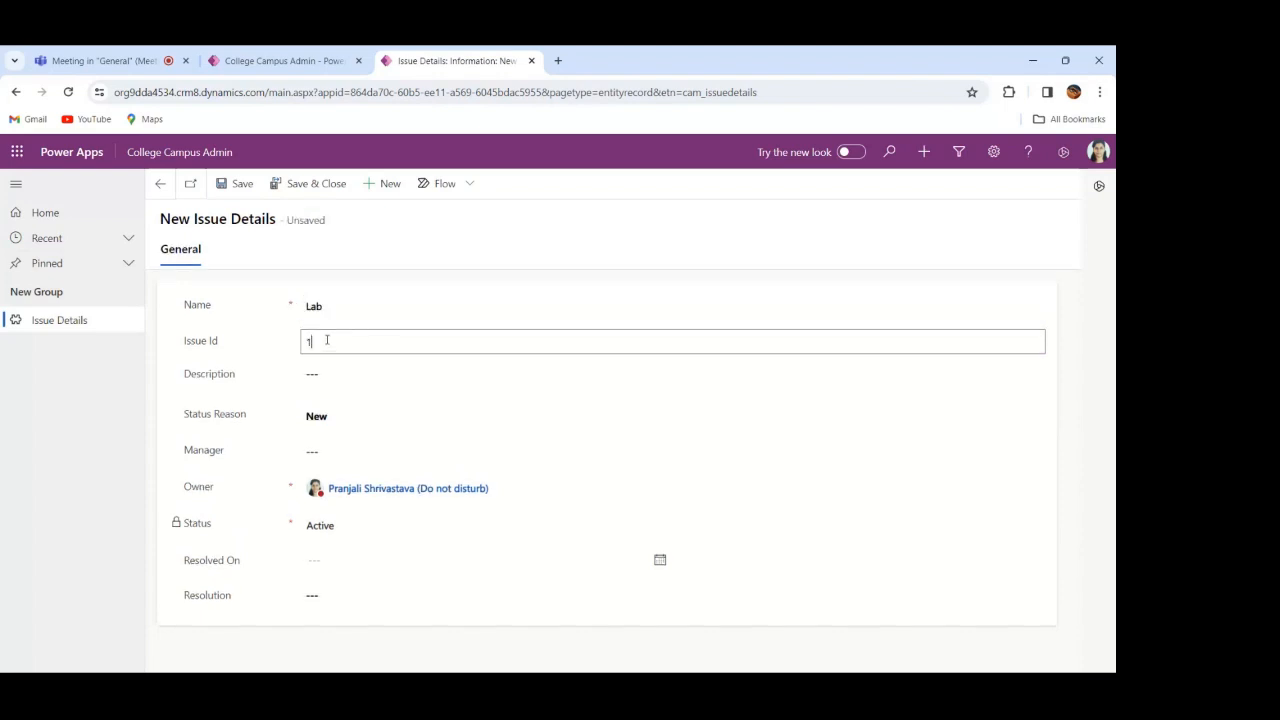
click(332, 379)
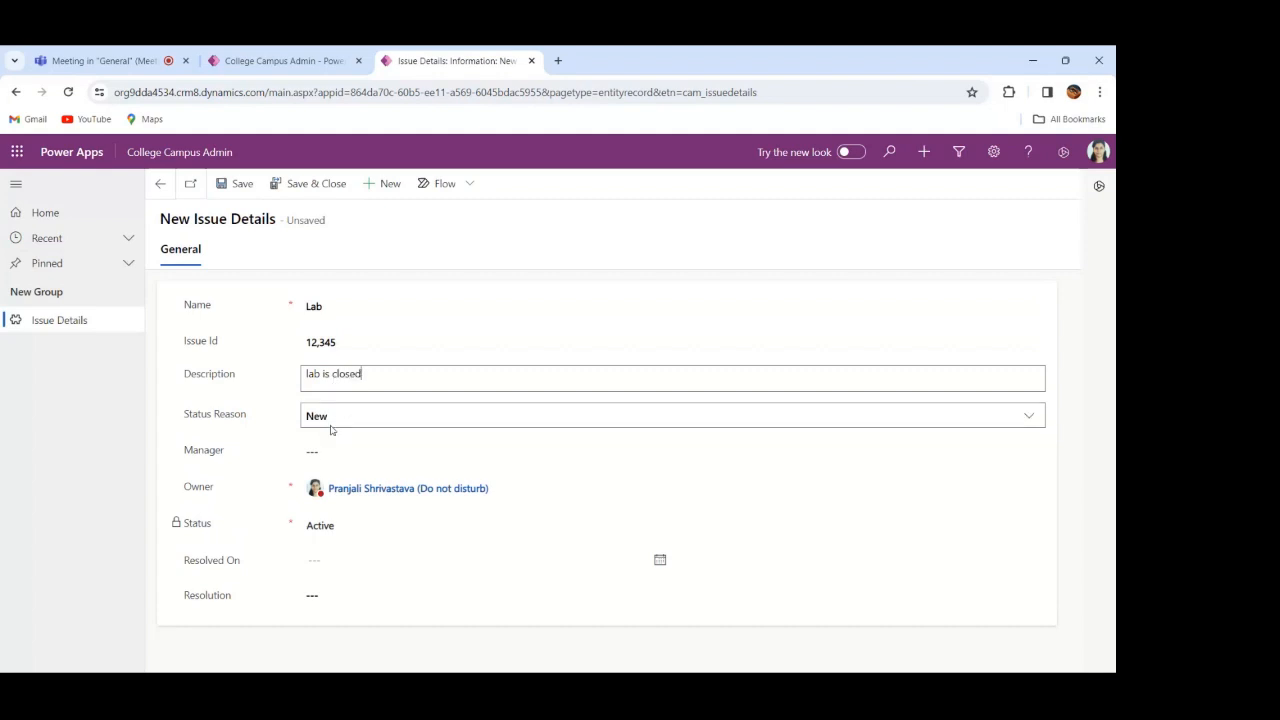
Step: Look up and assign the manager for the Lab issue, and save the record, returning to the Active Issue Details list
click(343, 450)
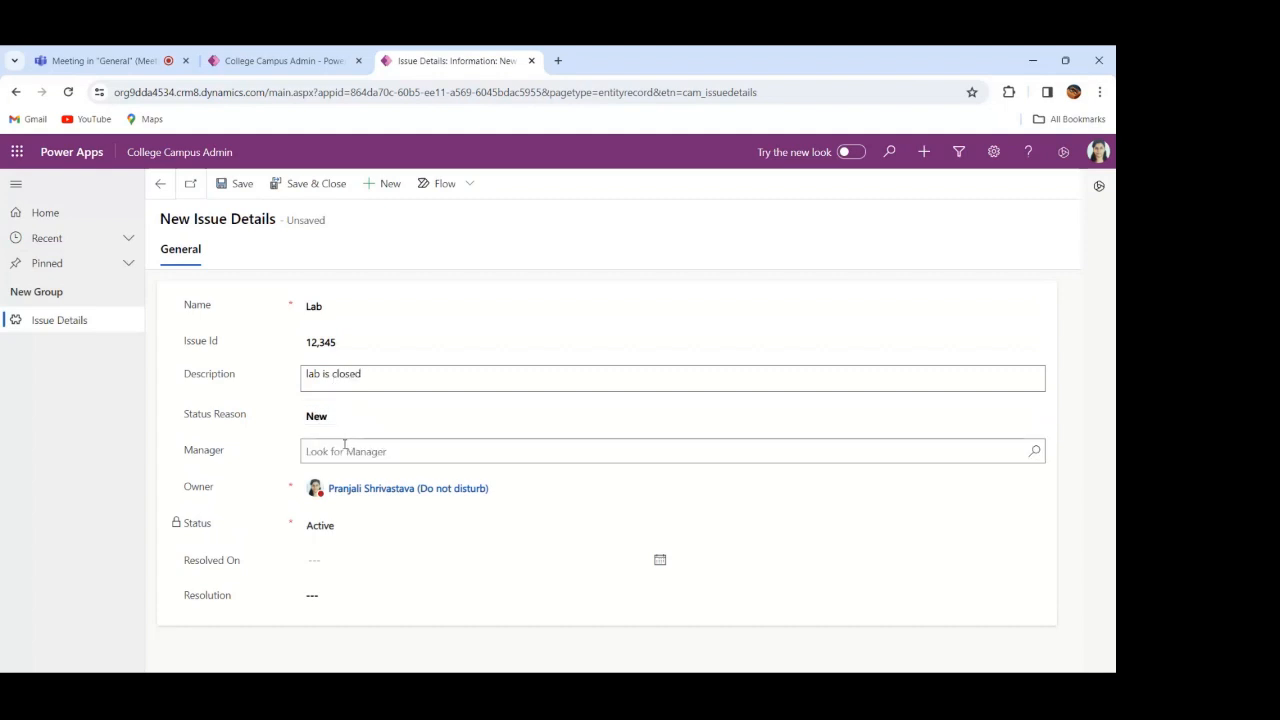
text(p)
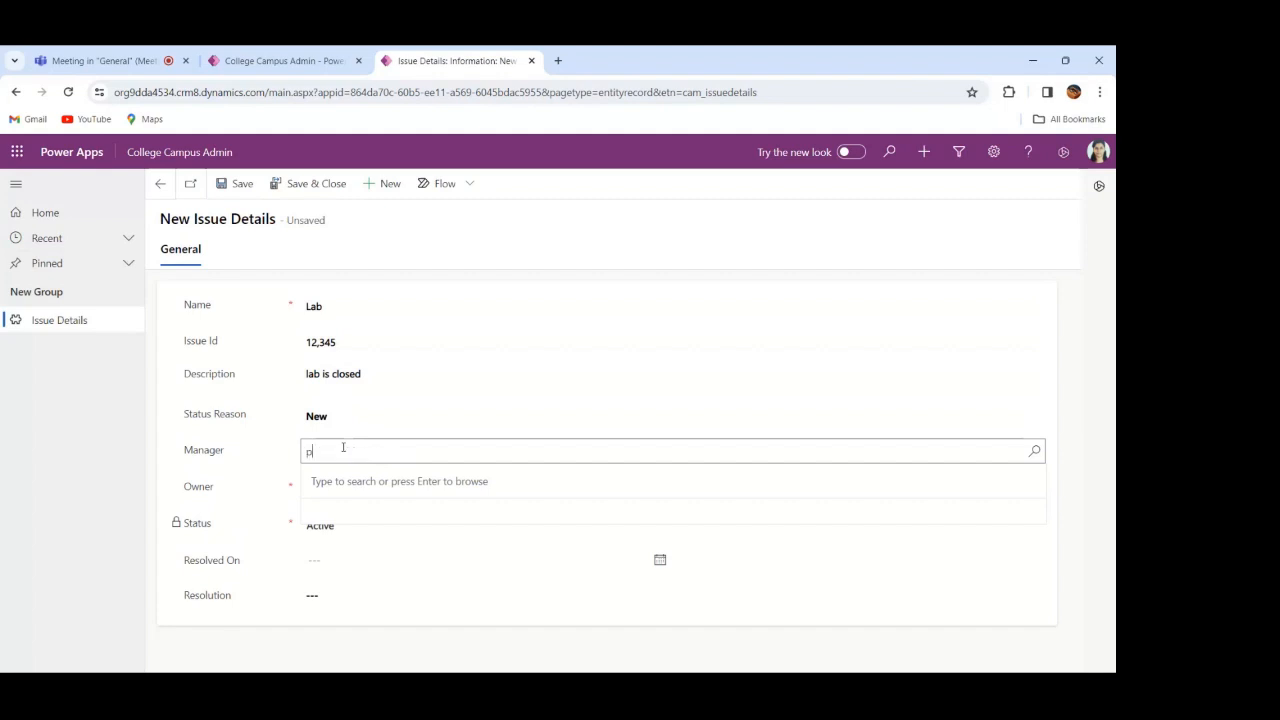
text(ranja)
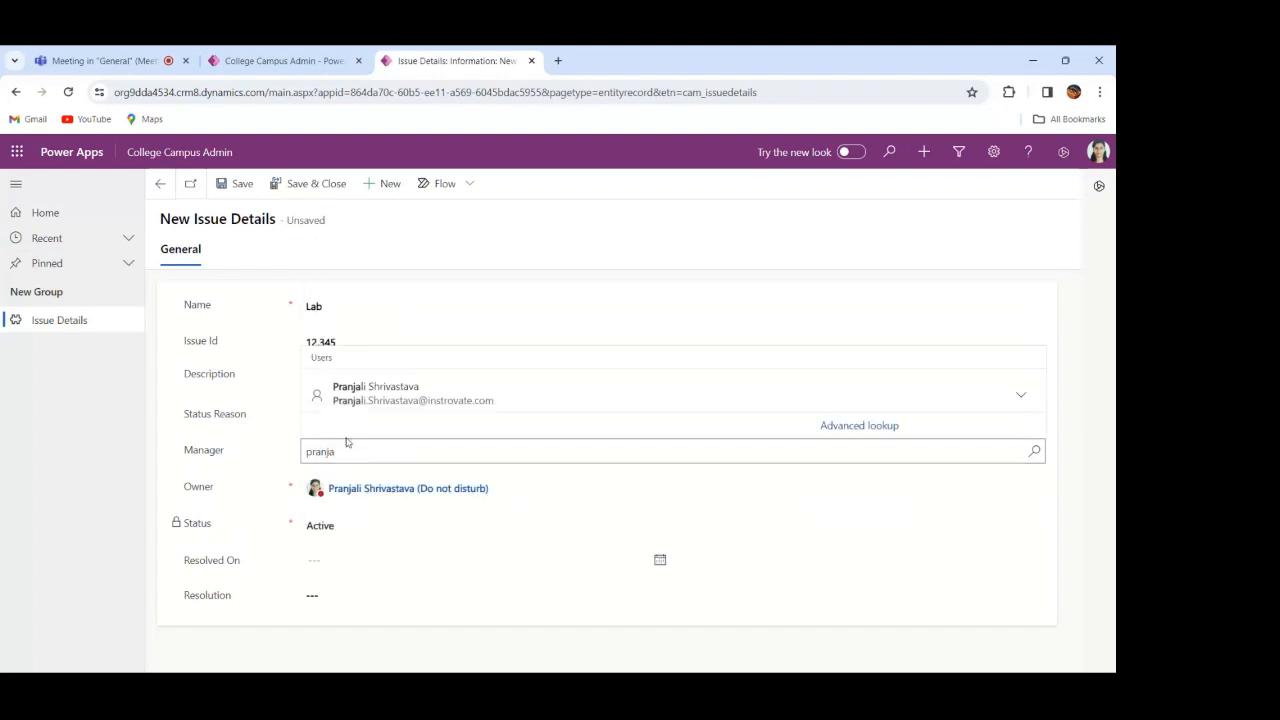
click(376, 393)
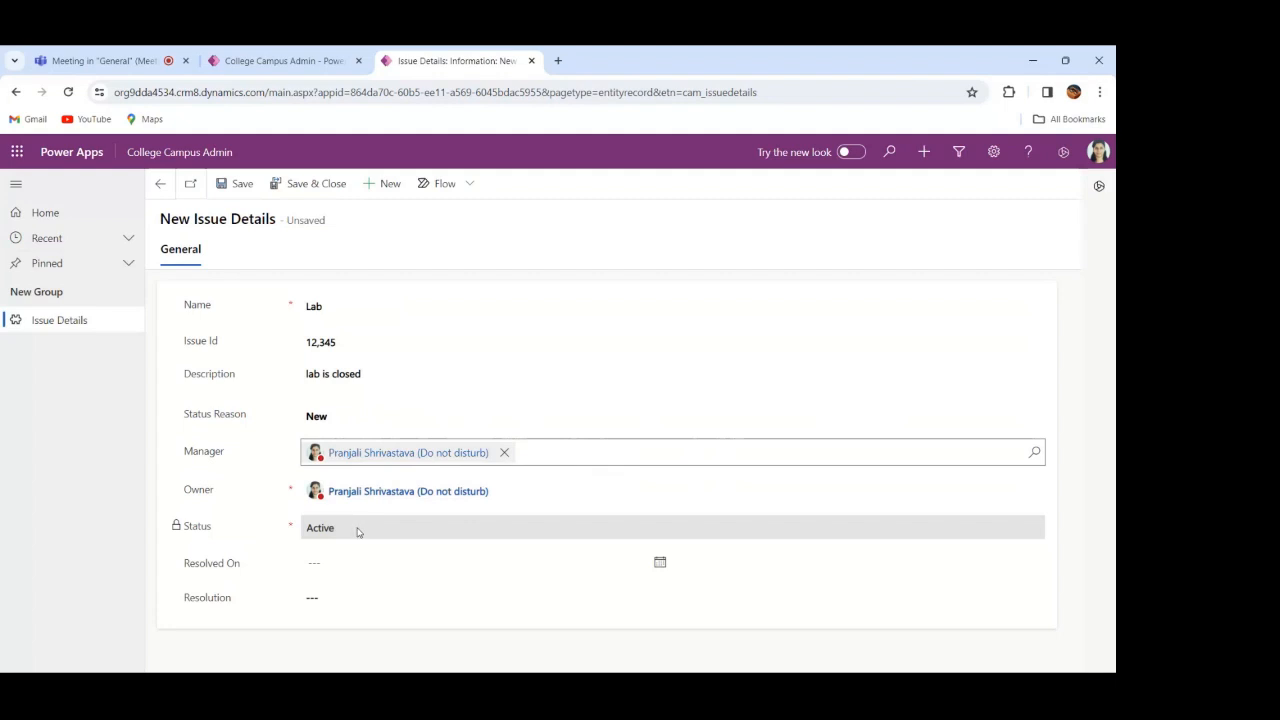
click(440, 568)
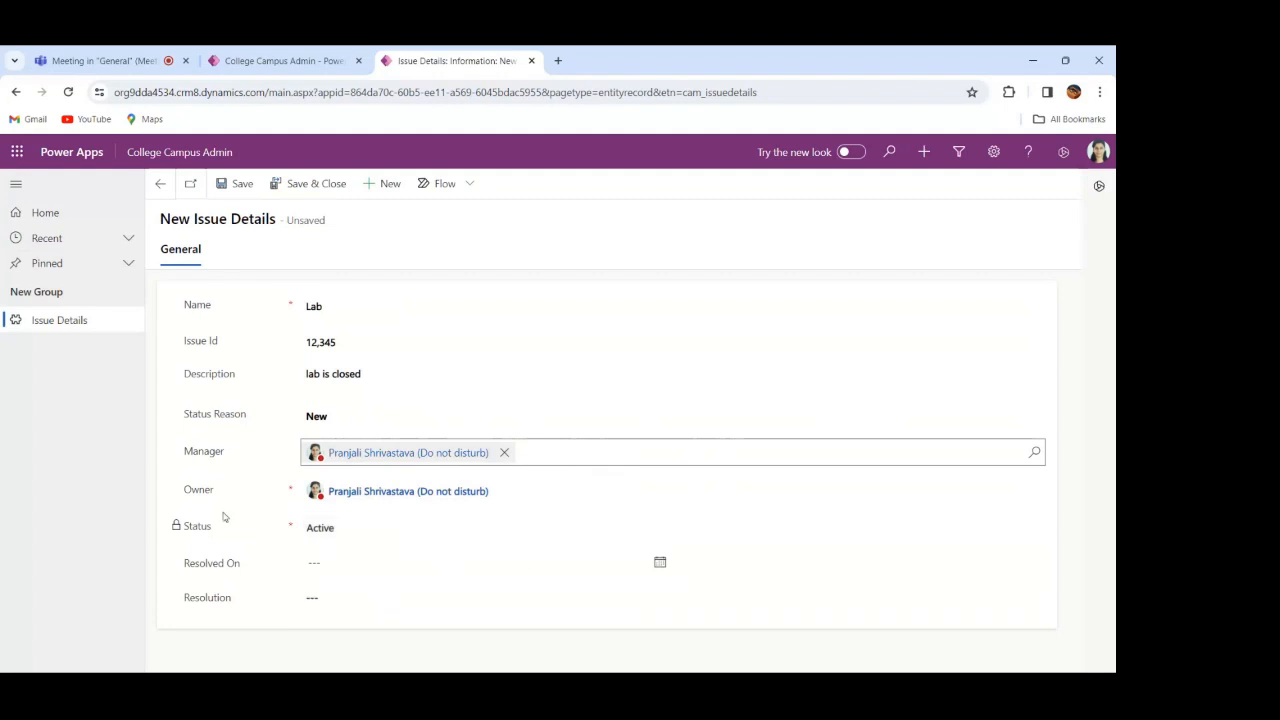
click(233, 180)
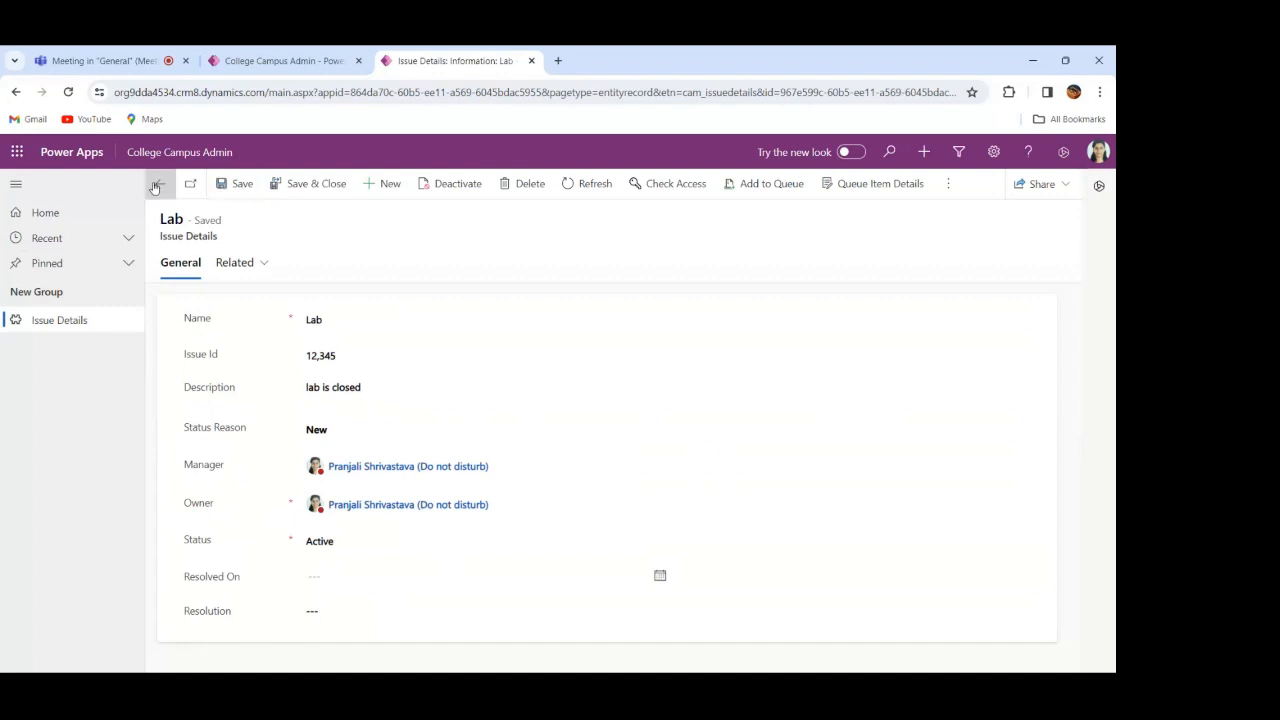
click(159, 188)
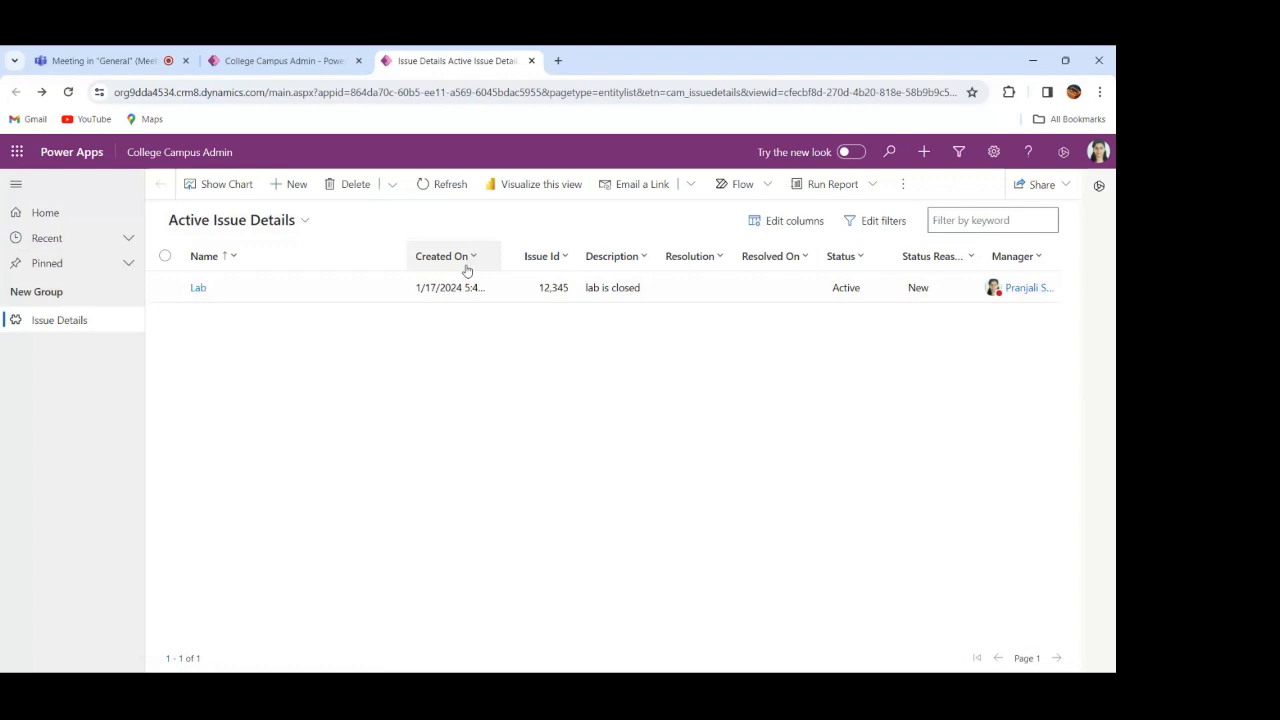
Step: Start another Issue Details record named food with Issue Id 5638 and description "food is not availble"
click(291, 189)
click(313, 300)
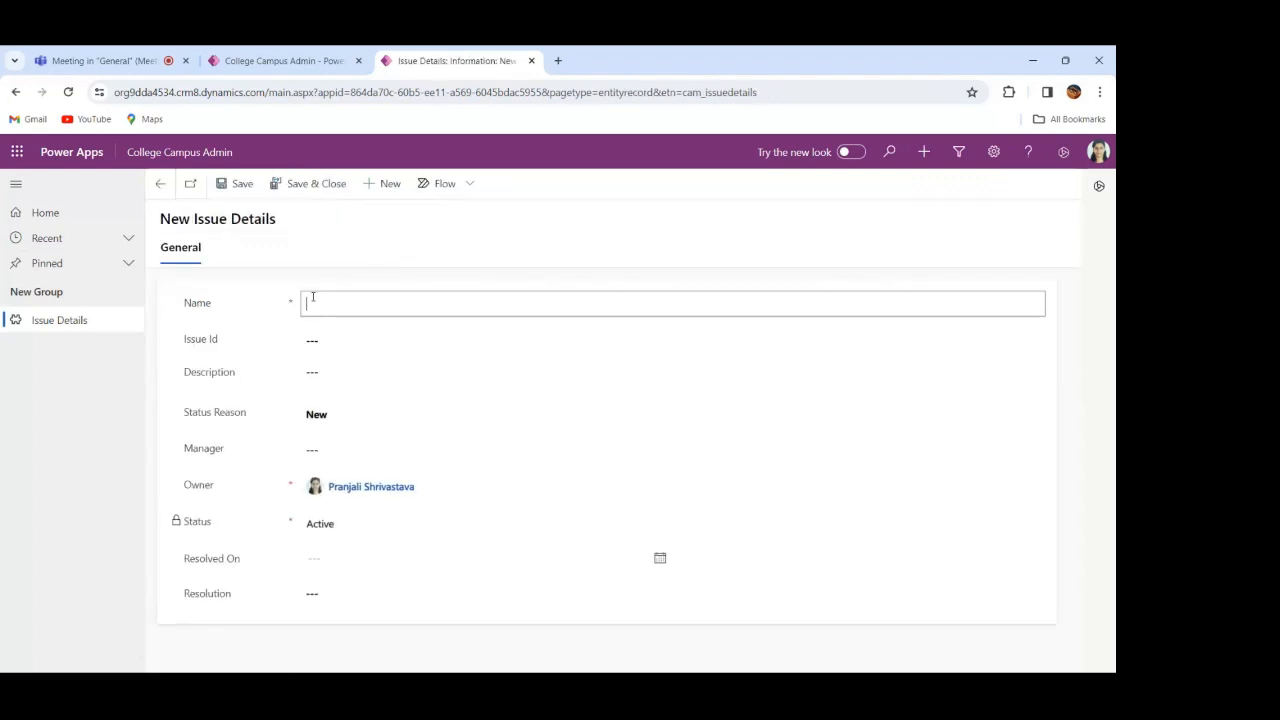
text(food)
click(315, 339)
text(5)
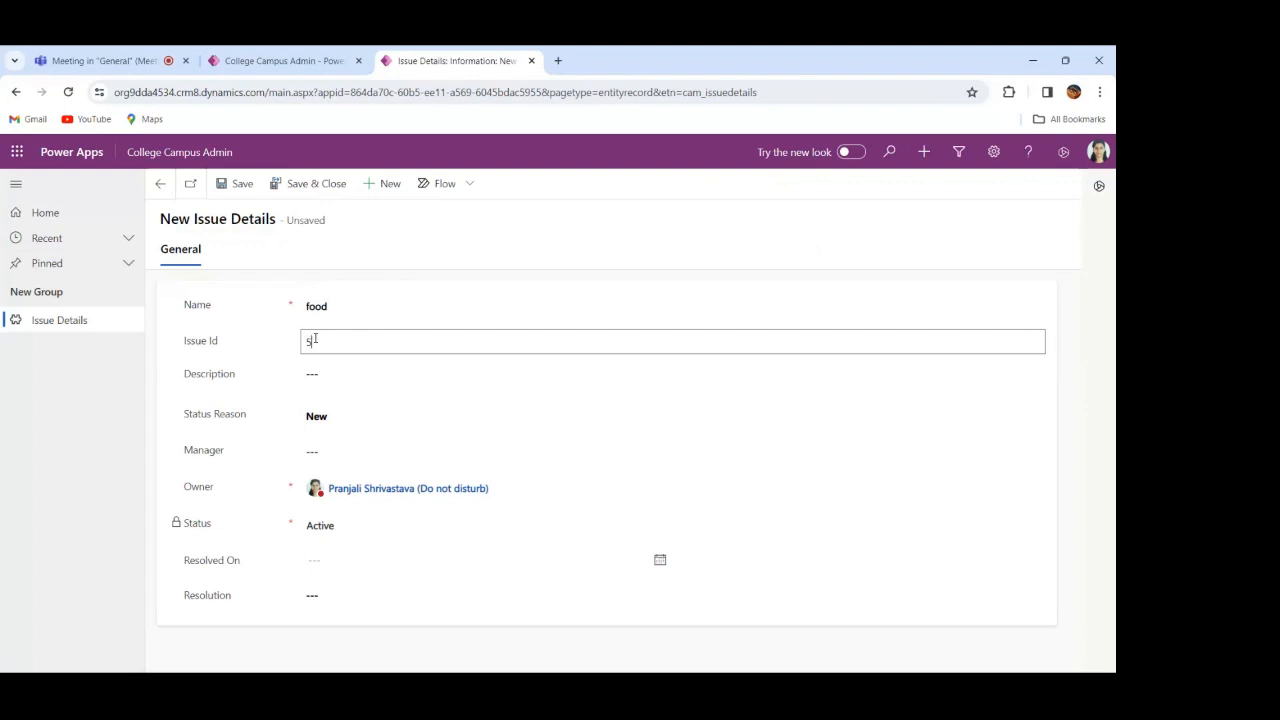
text(638)
click(343, 380)
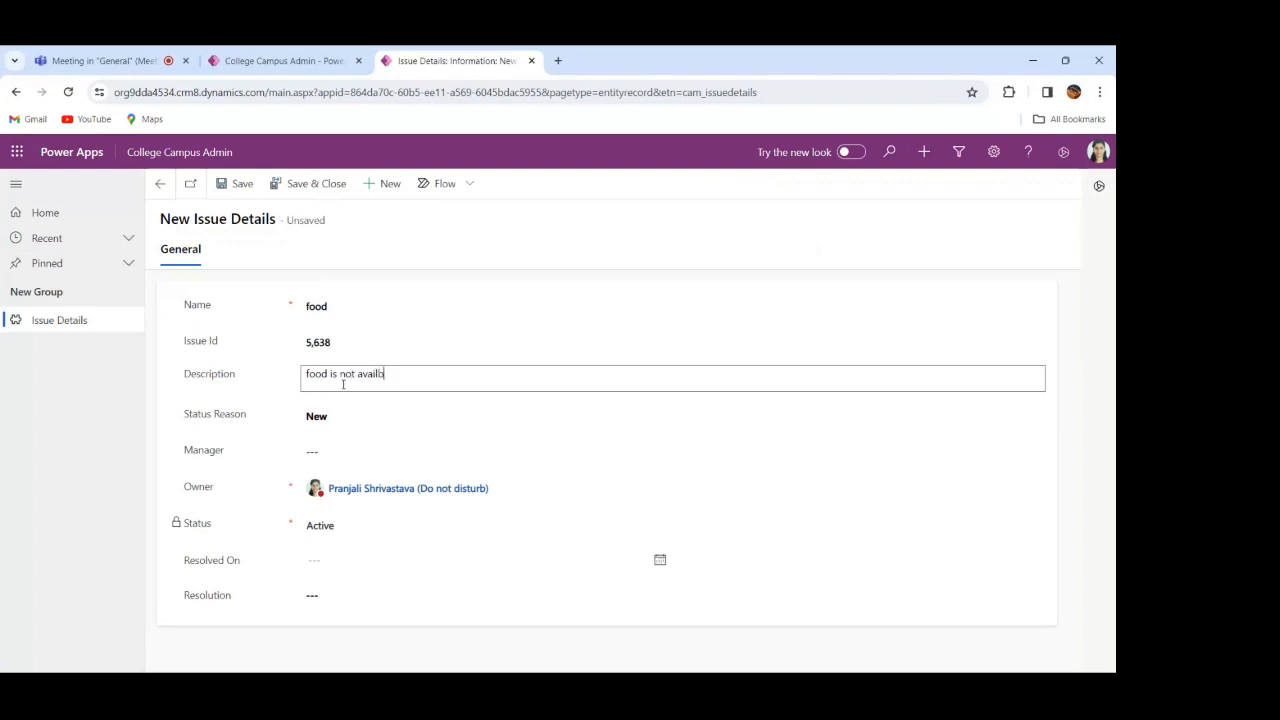
text(food is not availble)
Step: Assign the food issue's manager and set its Status Reason to Assigned, saving the record and returning to the list
click(352, 452)
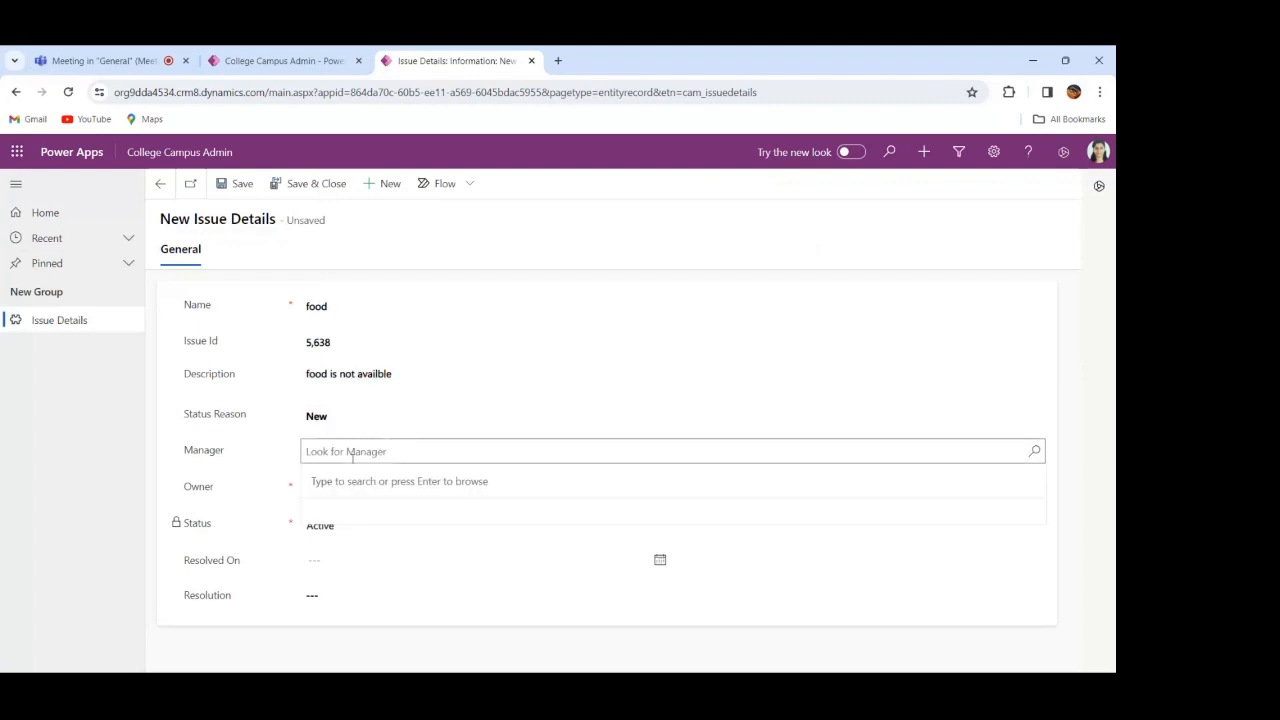
text(pranjali)
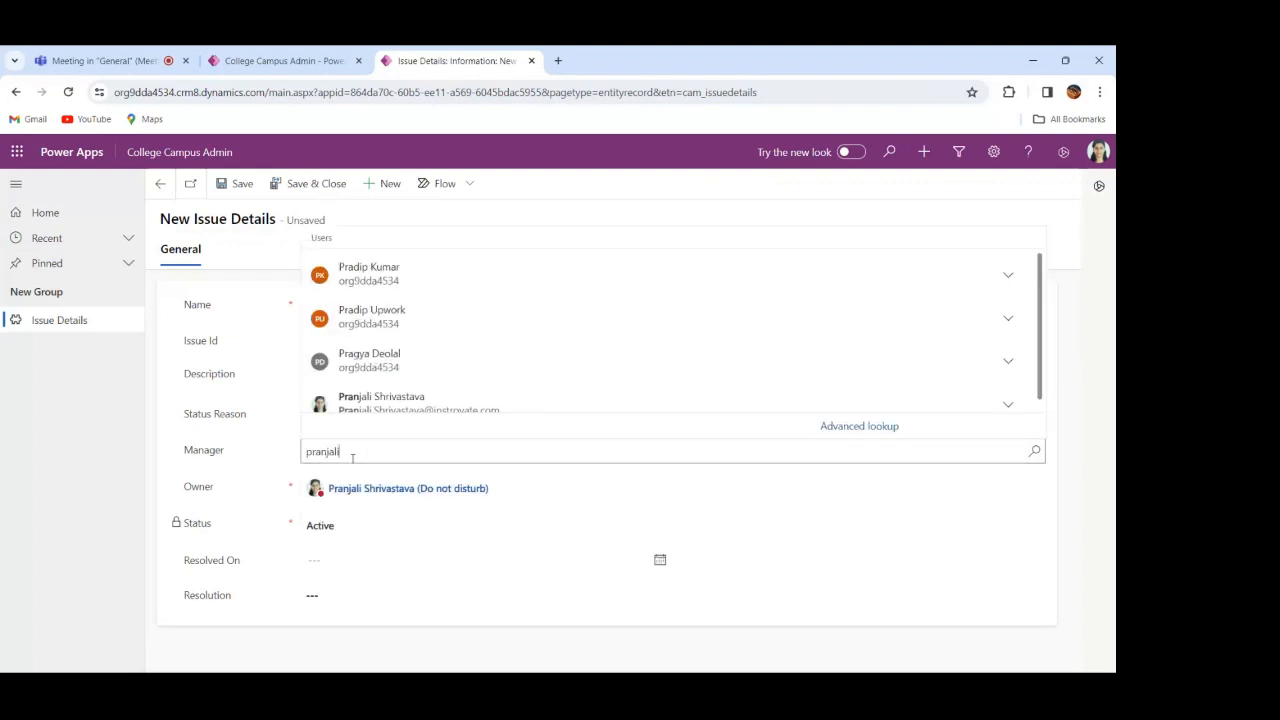
click(399, 400)
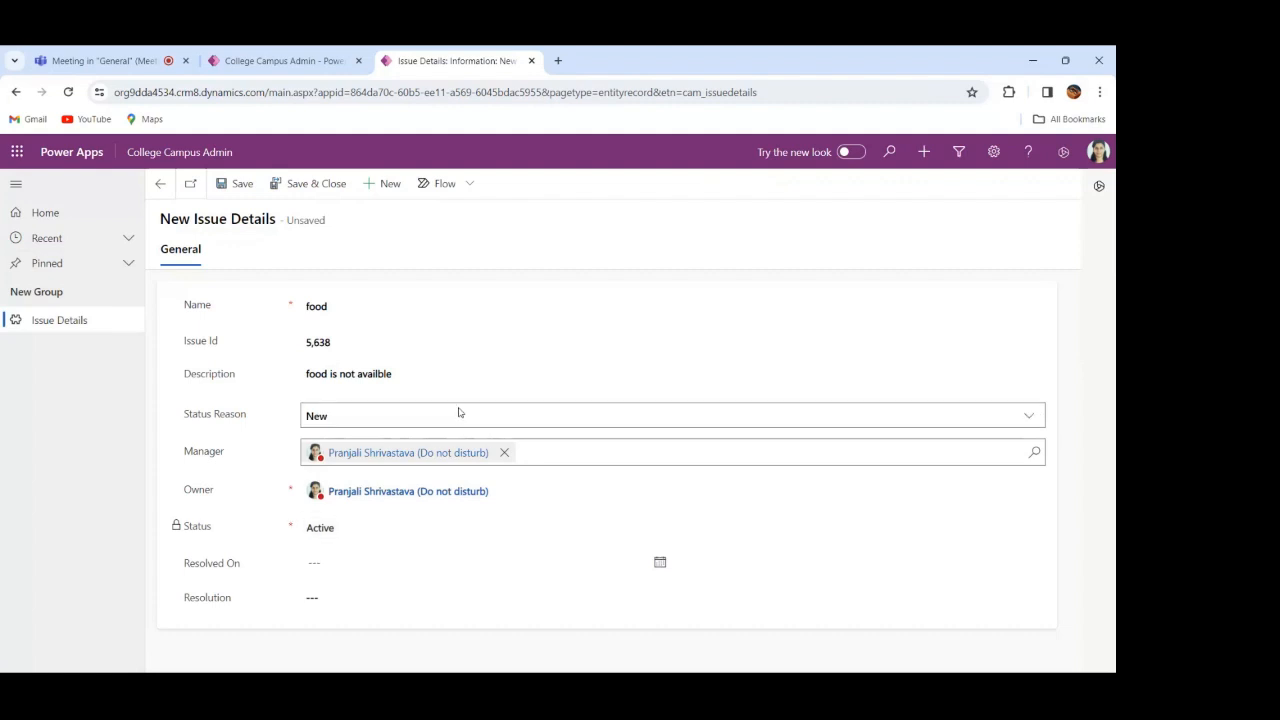
click(1030, 422)
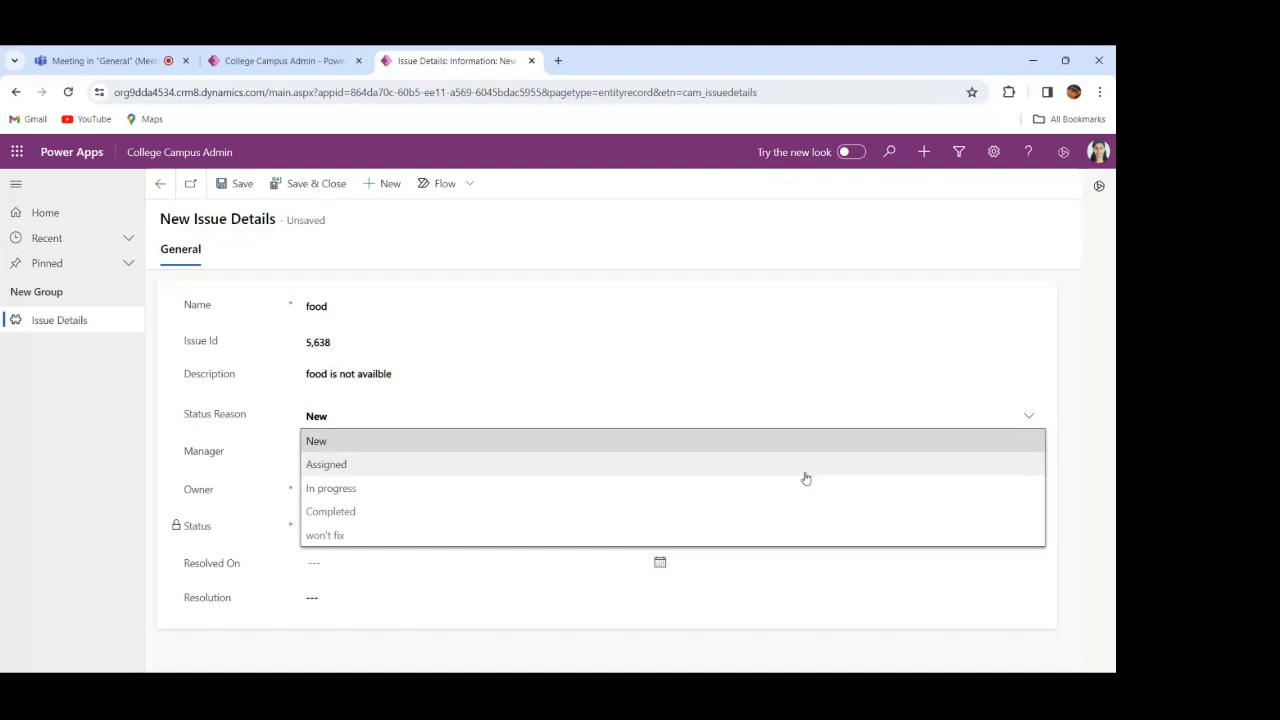
click(806, 466)
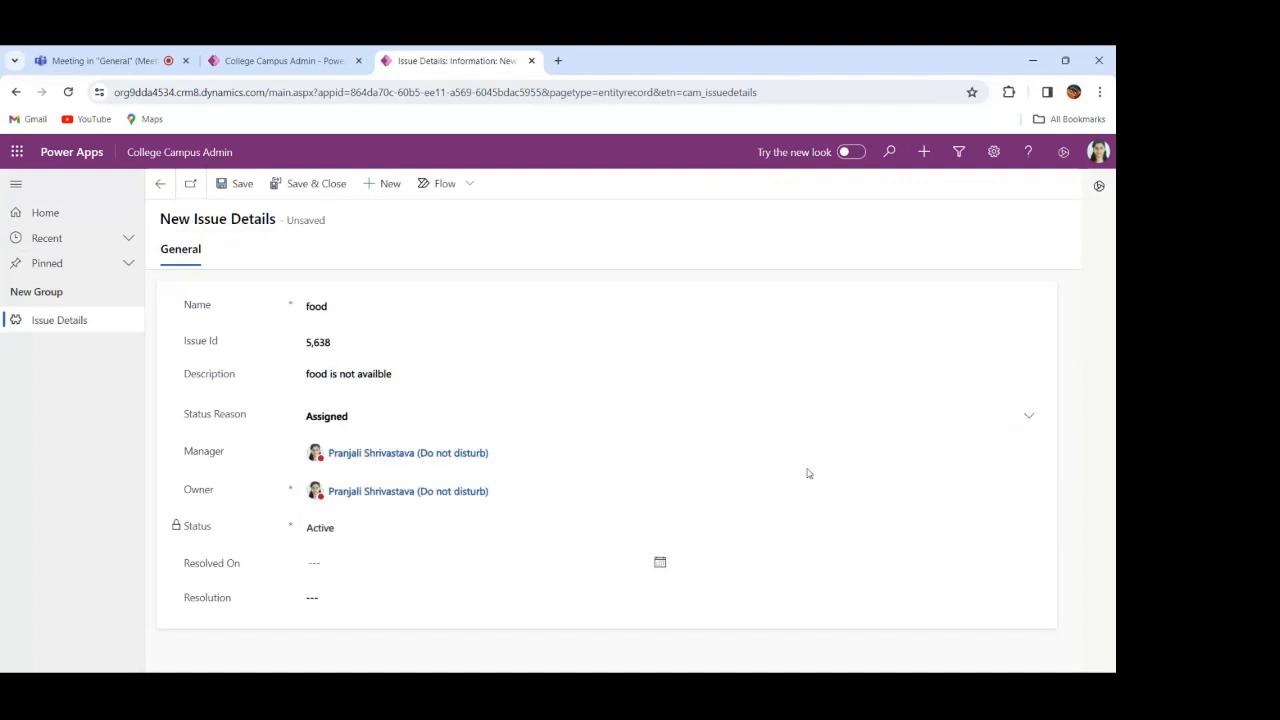
click(244, 190)
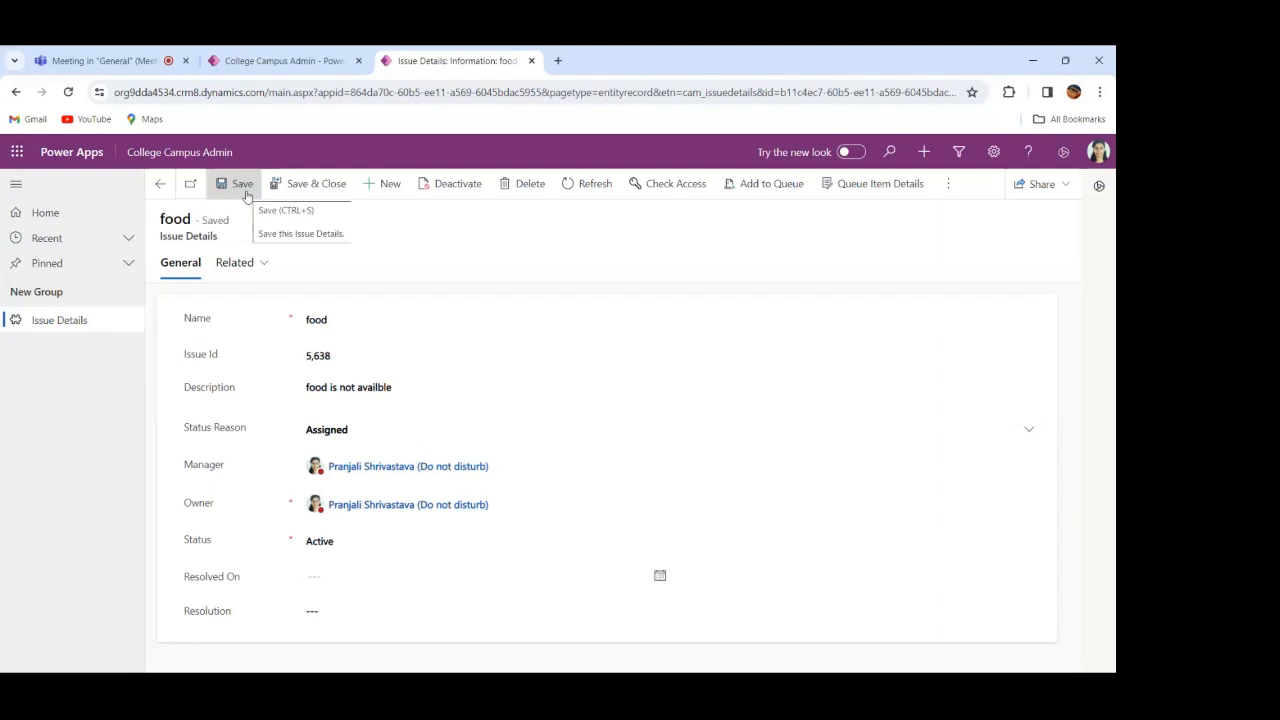
click(161, 188)
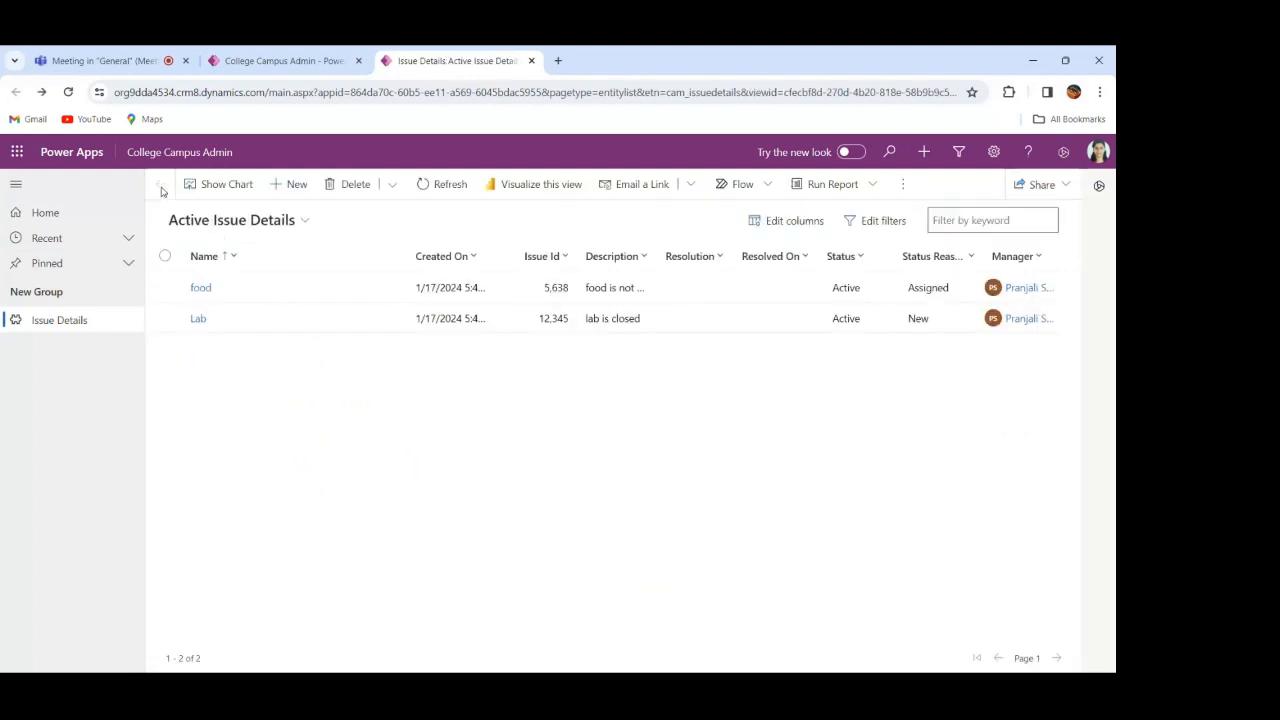